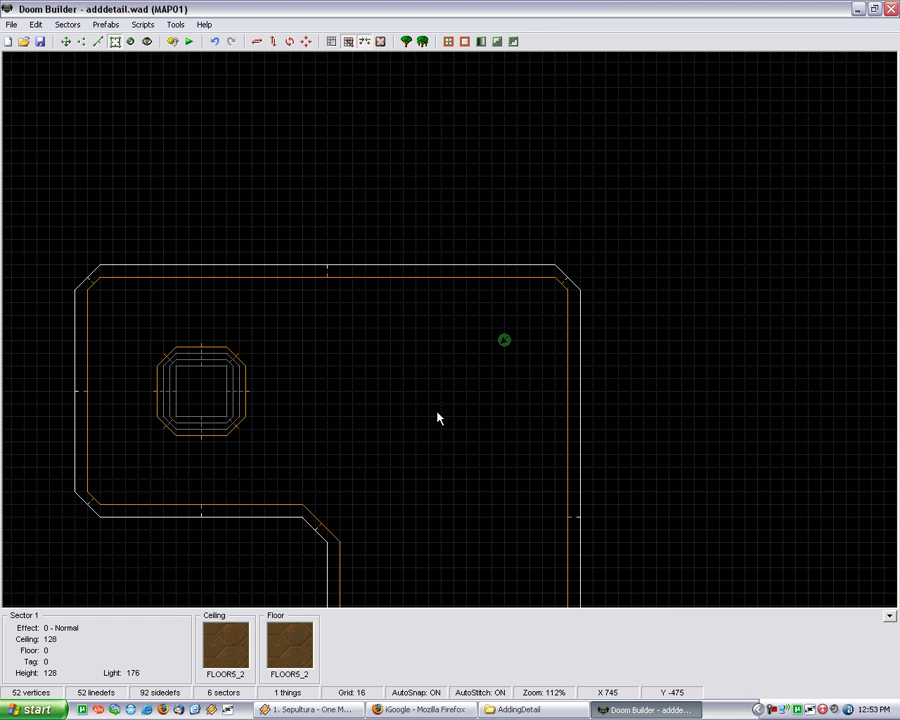
# Step: Draw a rectangular sector 128 units wide and 16 deep projecting outward from the middle of the room's upper wall
pyautogui.scroll(2, 298, 255)
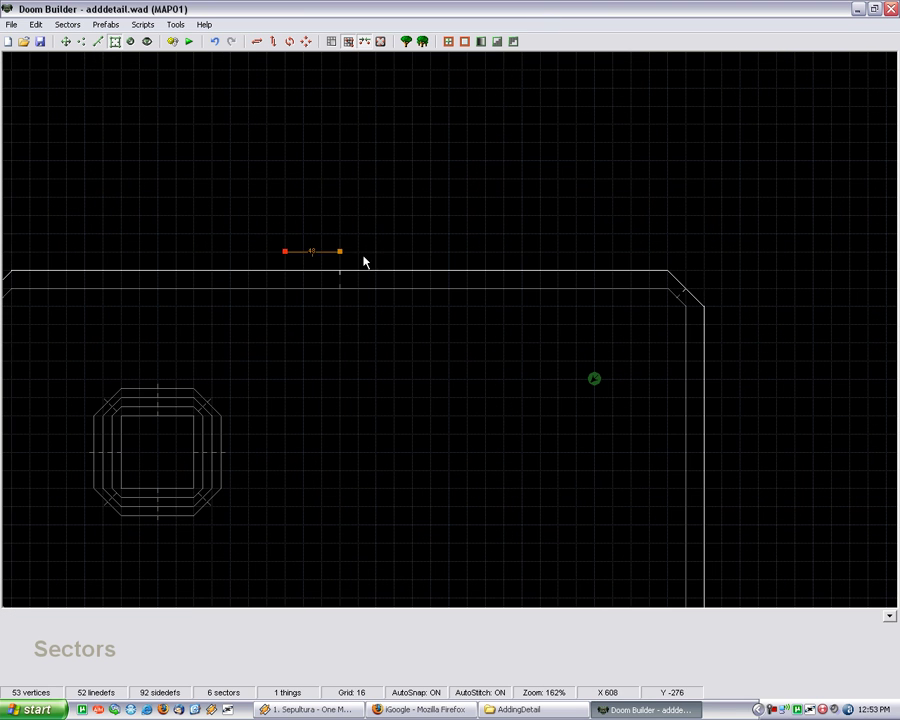
pyautogui.rightClick(424, 259)
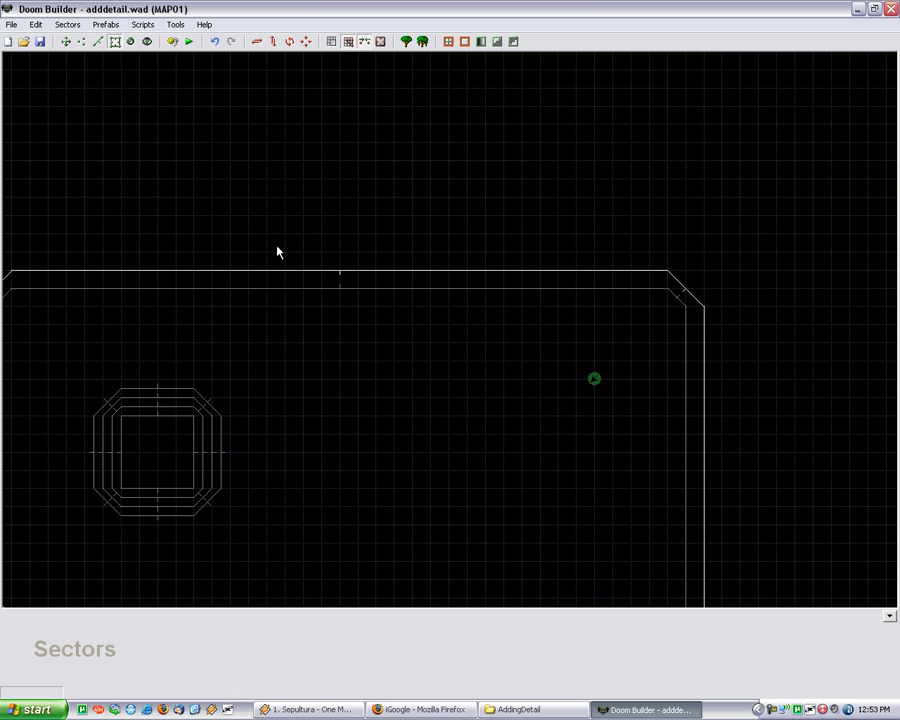
pyautogui.rightClick(269, 252)
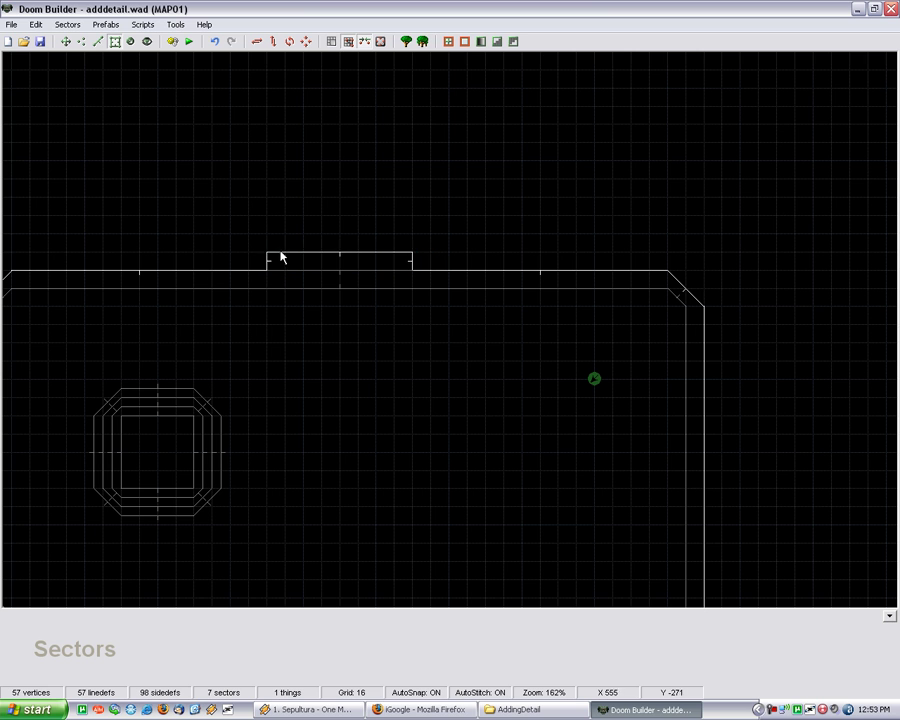
# Step: Move the alcove's outer line one 16-unit grid step outward to make the alcove 32 units deep
pyautogui.click(80, 41)
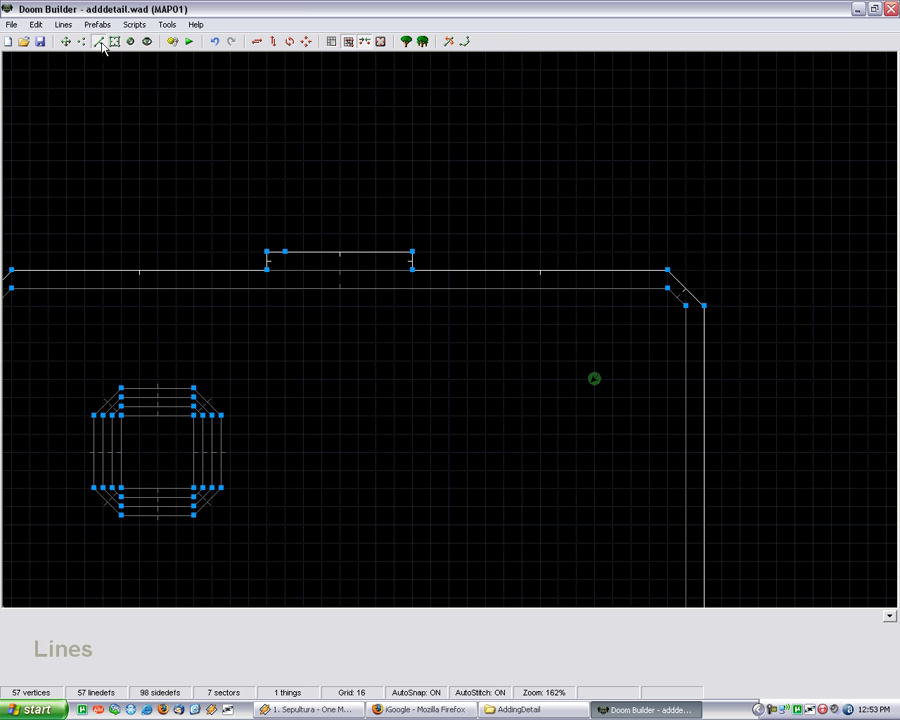
pyautogui.click(364, 250)
pyautogui.moveTo(364, 250); pyautogui.dragTo(367, 241)
pyautogui.press('-')
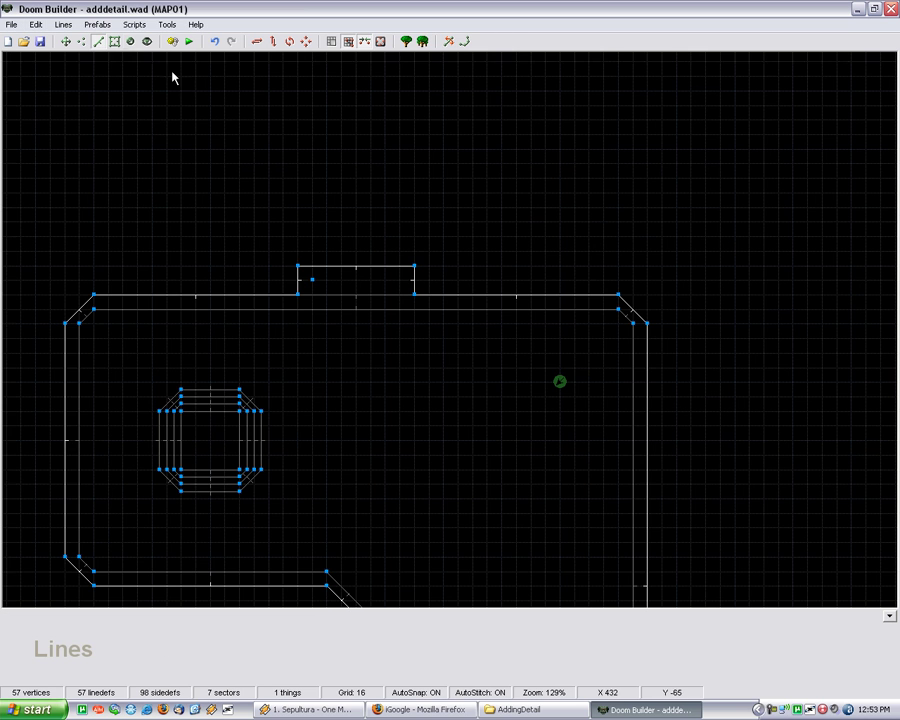
# Step: Delete the stray vertex left inside the alcove
pyautogui.press('+')
pyautogui.click(80, 41)
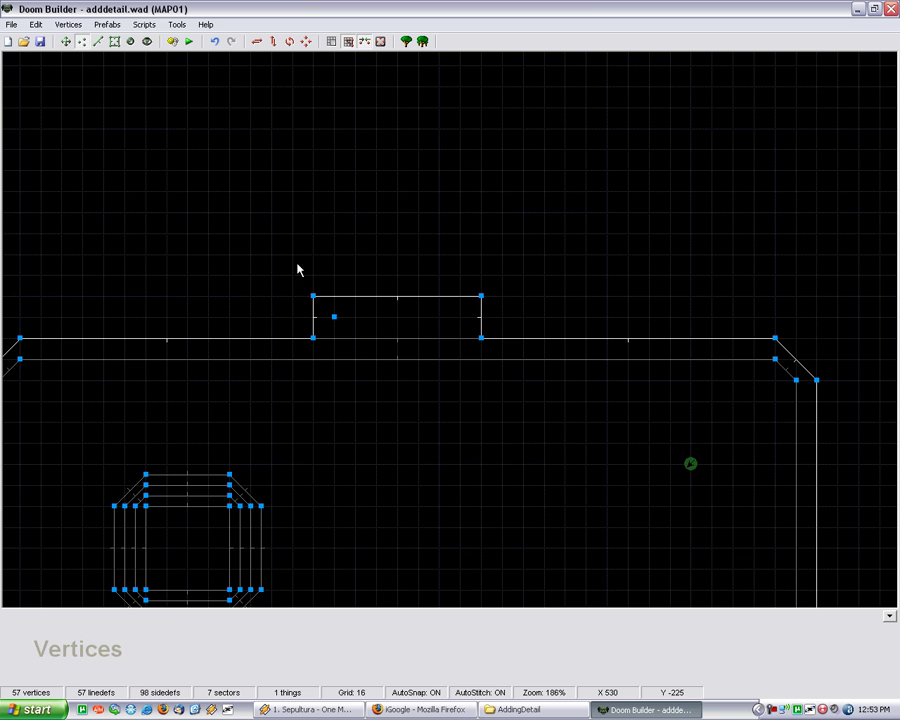
pyautogui.press('Delete')
# Step: Set the grid size to 8 and draw an 8 by 16 unit sector against each side wall of the alcove
pyautogui.click(98, 41)
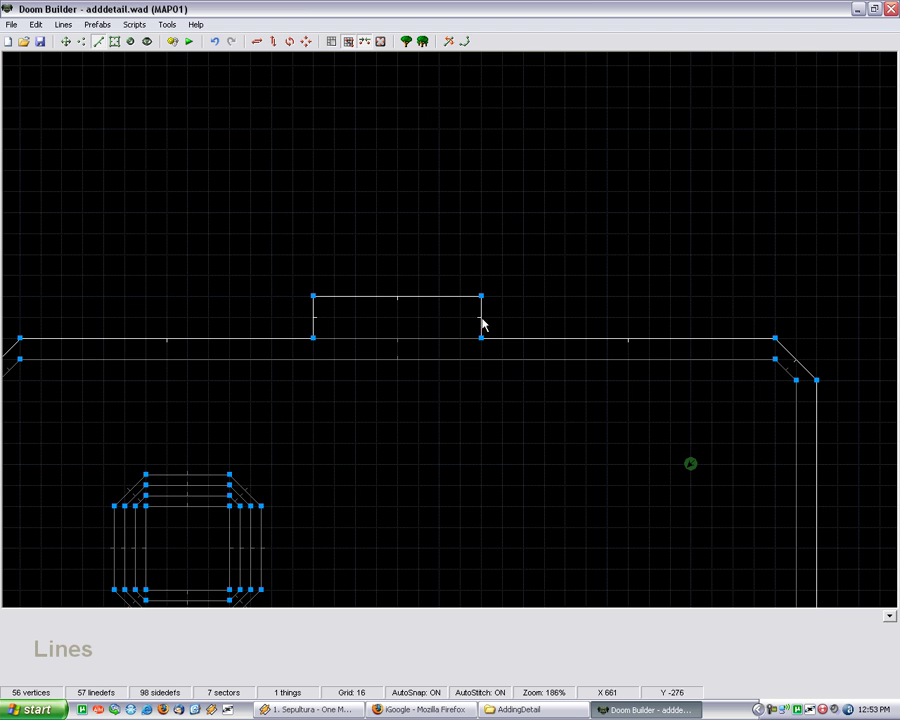
pyautogui.scroll(2, 371, 277)
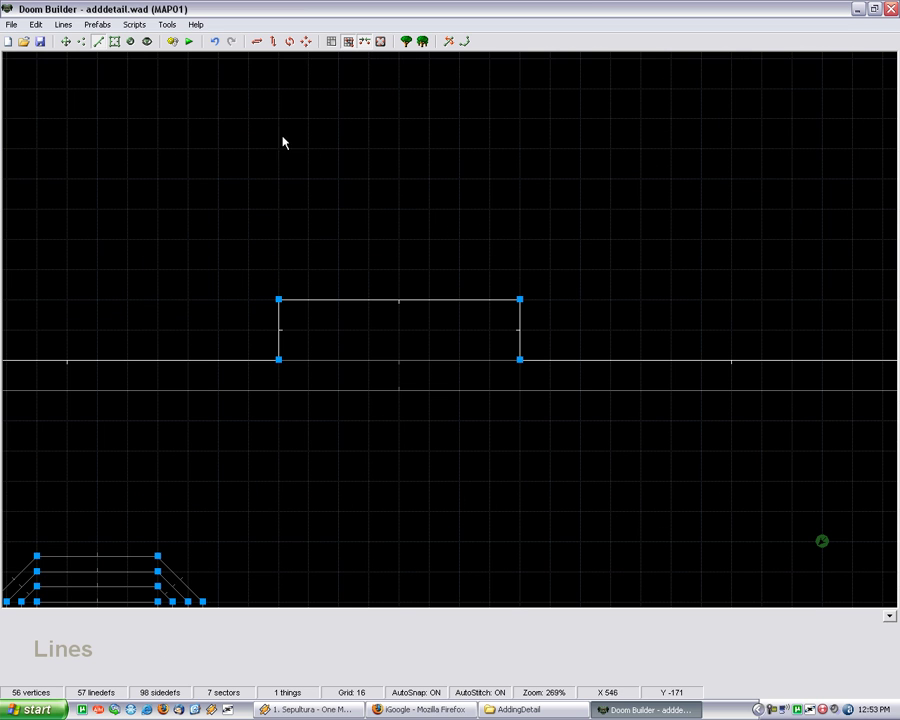
pyautogui.click(332, 42)
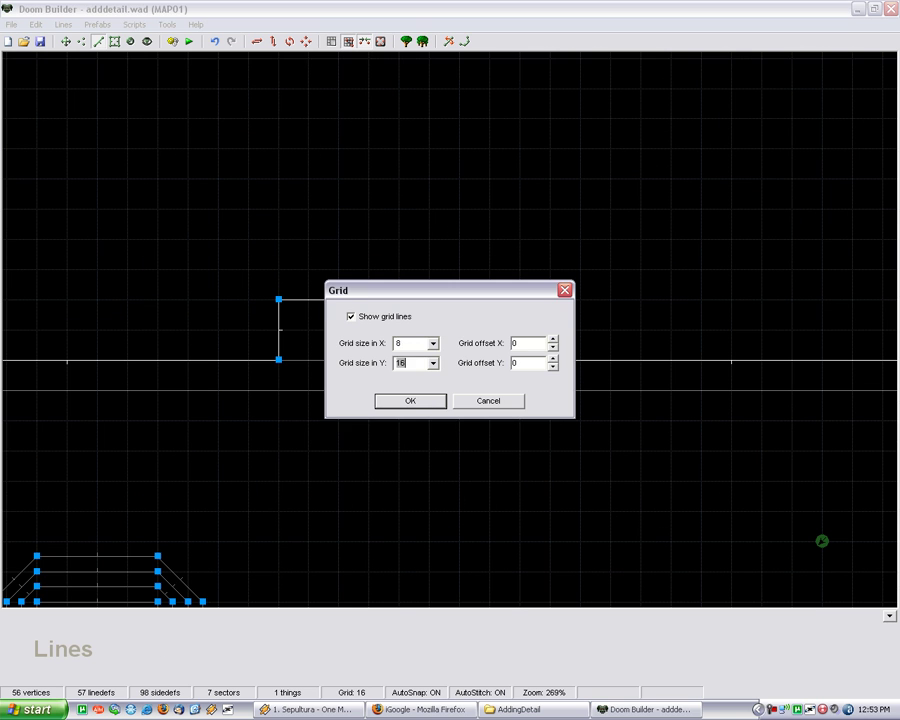
pyautogui.write('8')
pyautogui.press('Return')
pyautogui.scroll(4, 288, 319)
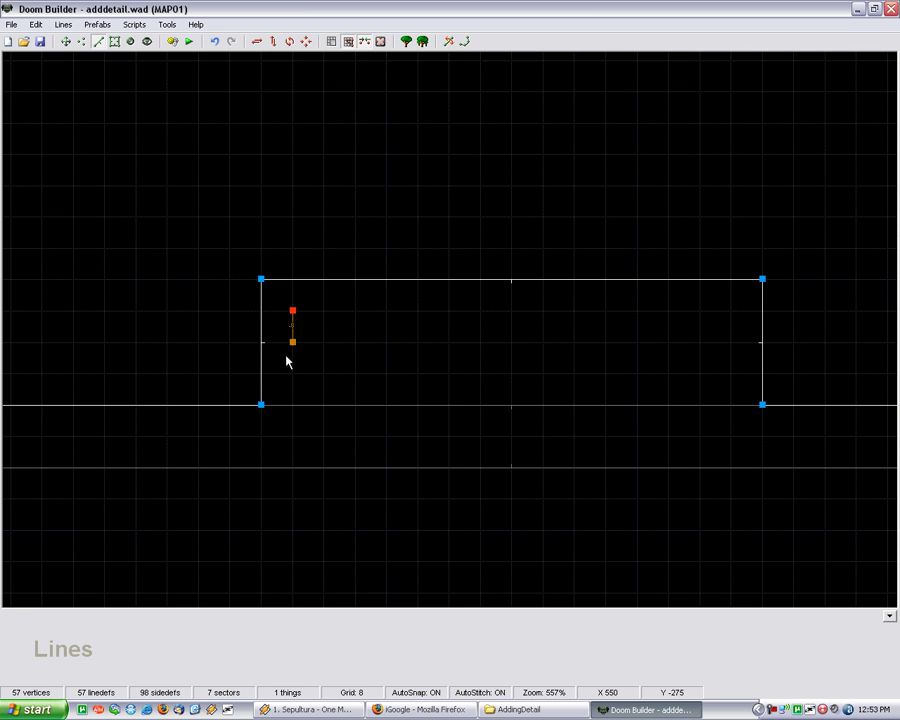
pyautogui.click(262, 311)
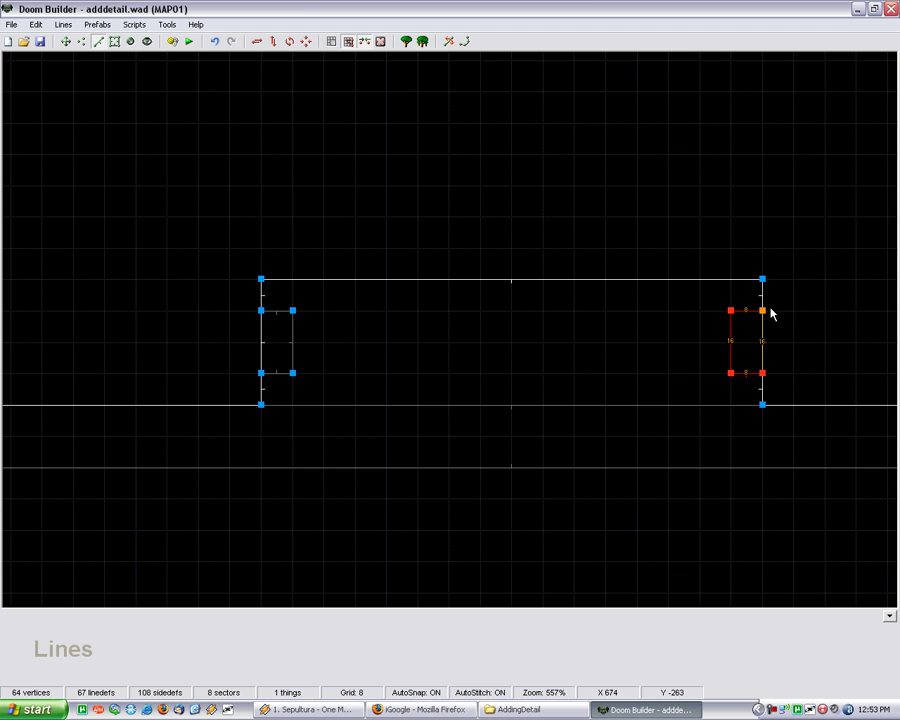
pyautogui.click(763, 313)
# Step: Draw a 112 by 16 unit sector joining the two small side sectors across the alcove
pyautogui.scroll(1, 305, 316)
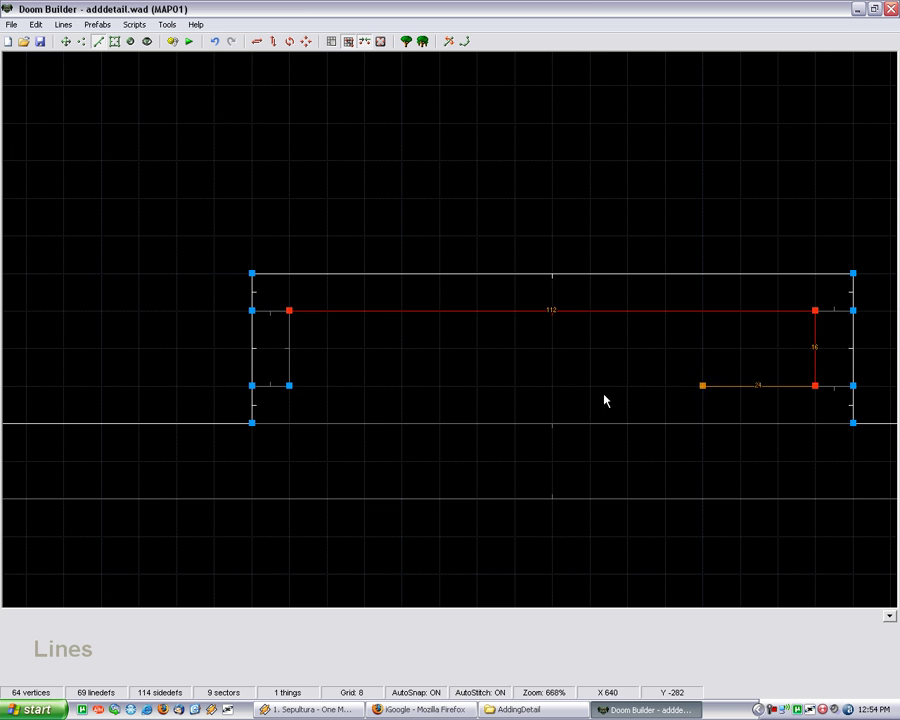
pyautogui.click(302, 321)
pyautogui.scroll(-1, 256, 300)
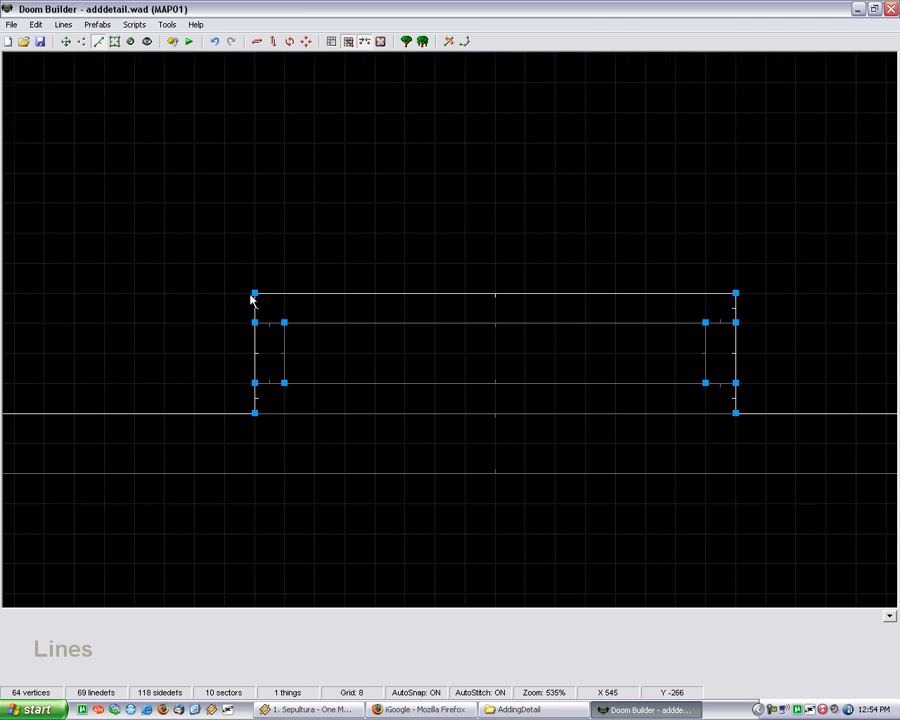
# Step: Set the grid size to 32 and draw a 256 by 128 unit sector beyond the alcove, centred on its outer edge
pyautogui.click(349, 42)
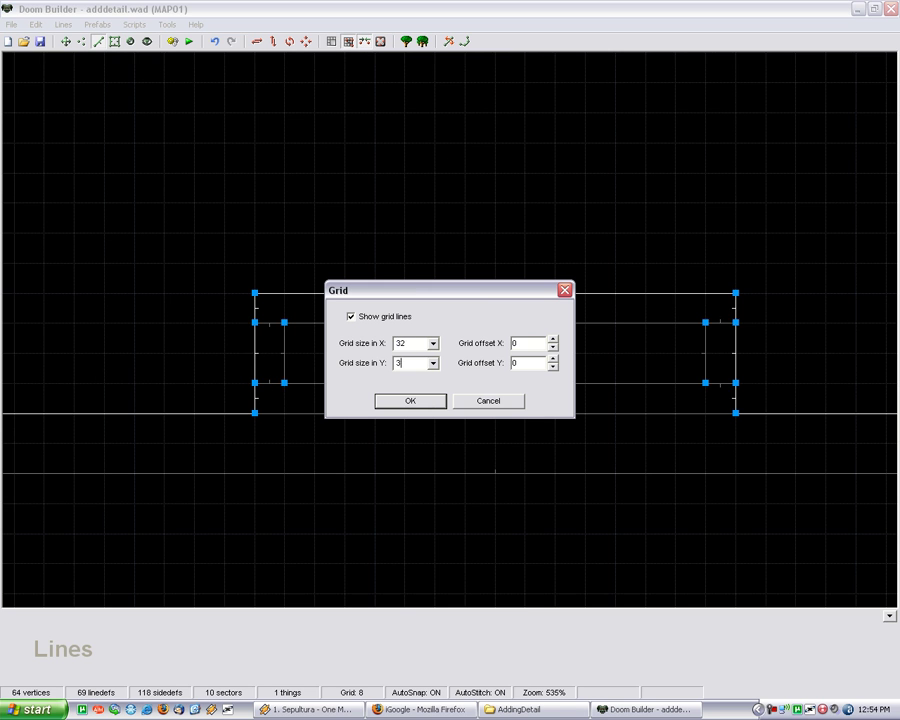
pyautogui.write('2')
pyautogui.press('Return')
pyautogui.scroll(-6, 297, 323)
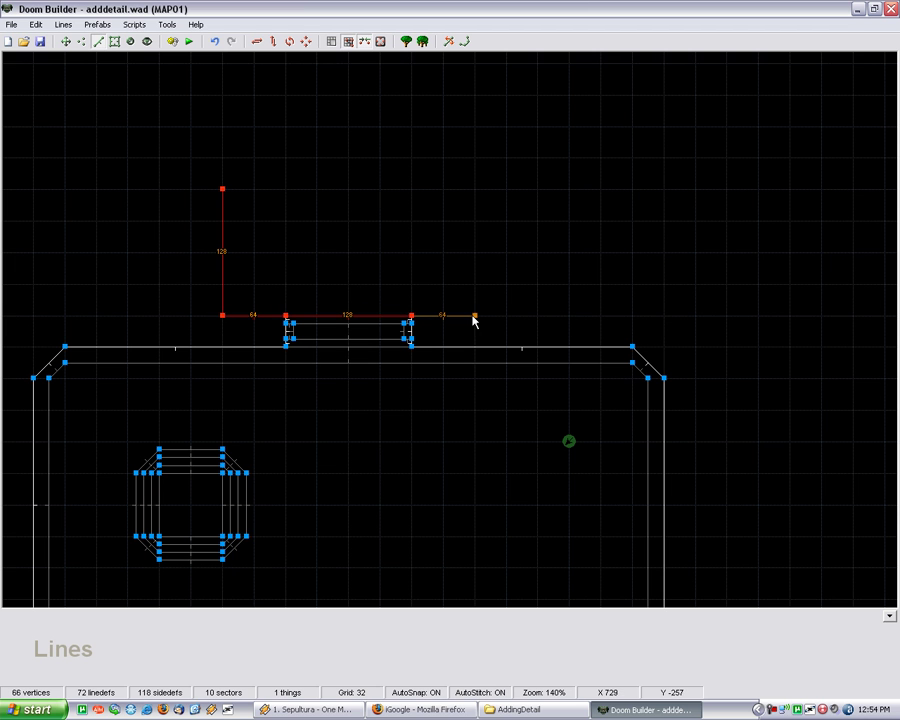
pyautogui.click(230, 197)
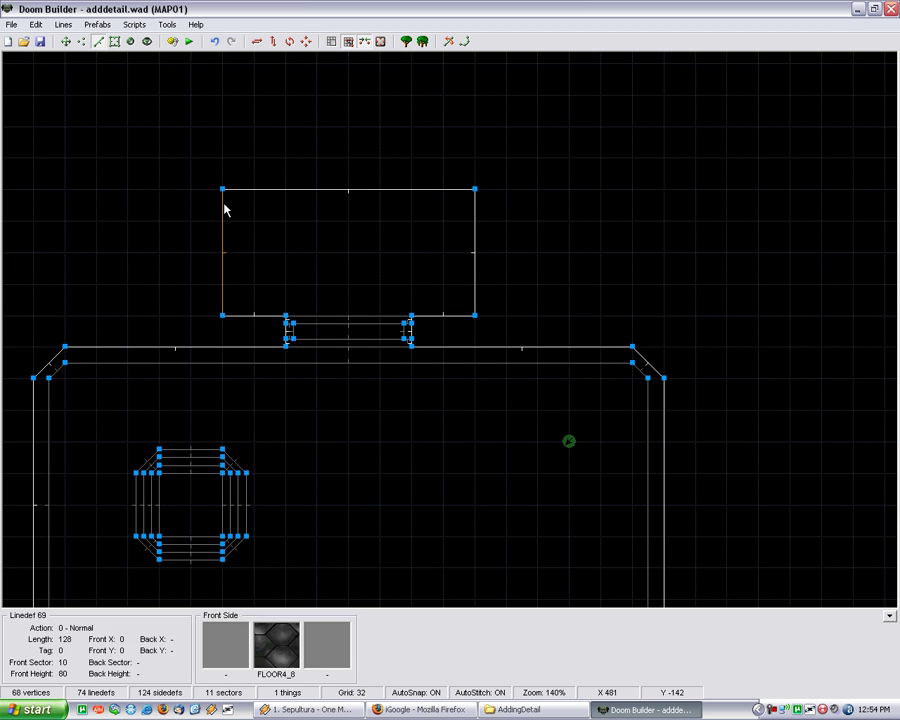
# Step: In 3D editing mode, set the new outer sector's floor height to 0 and its ceiling height to 128
pyautogui.press('q')
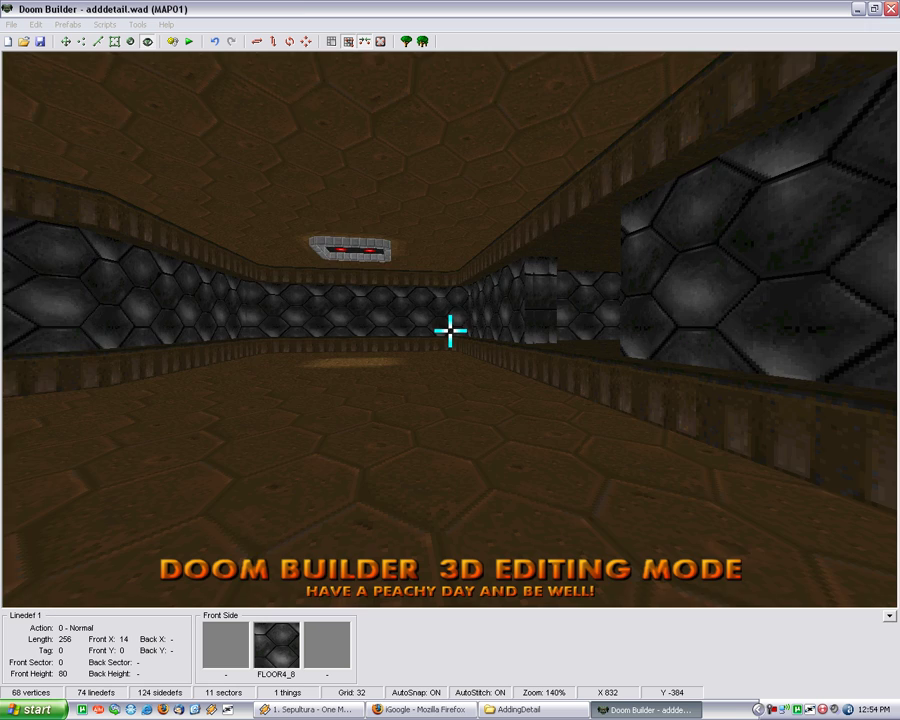
pyautogui.press('e')
pyautogui.press('f')
pyautogui.scroll(-3, 450, 331)
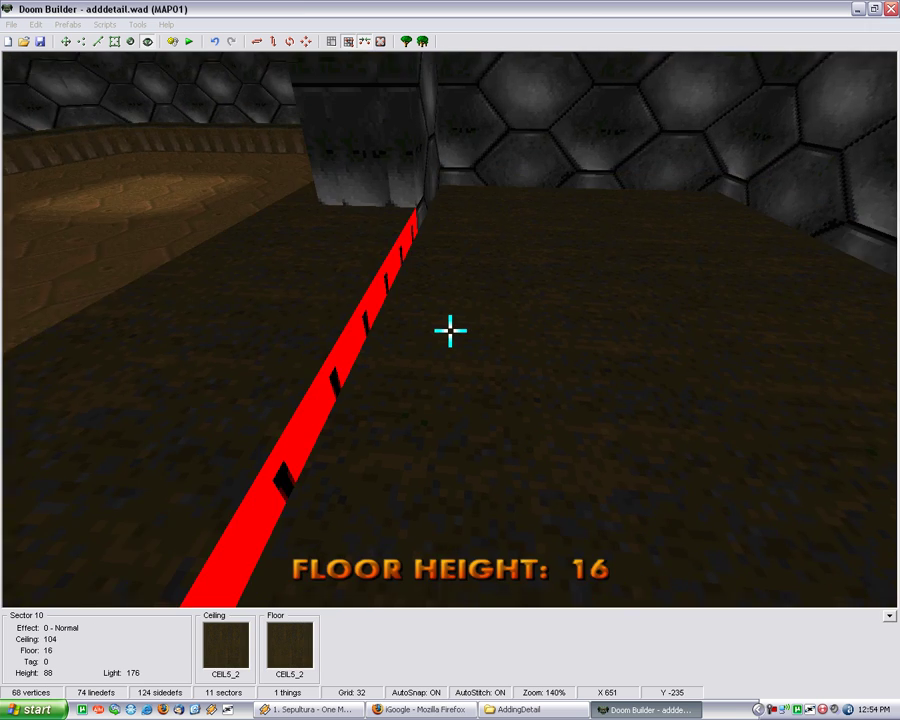
pyautogui.scroll(2, 450, 331)
pyautogui.scroll(1, 450, 330)
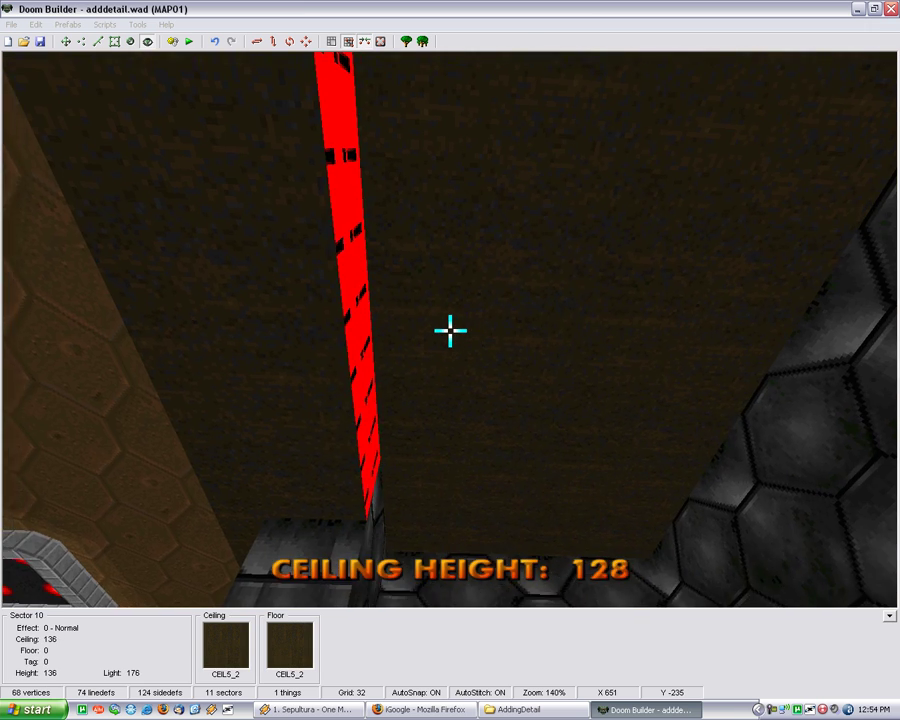
# Step: Apply the F_SKY1 texture to the outer sector's ceiling
pyautogui.click(450, 330)
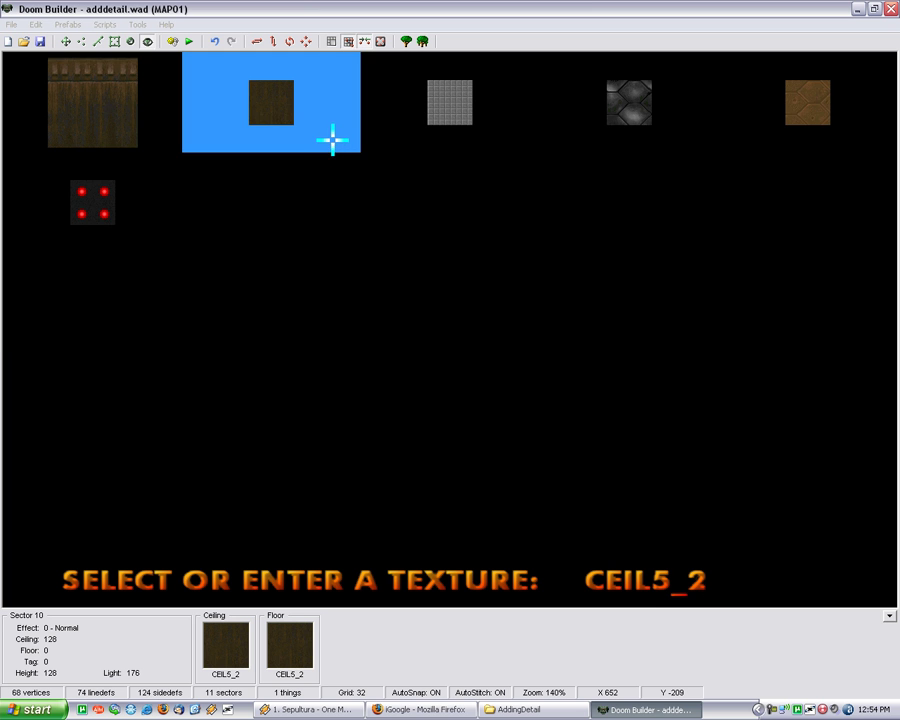
pyautogui.write('FLOOR7_2')
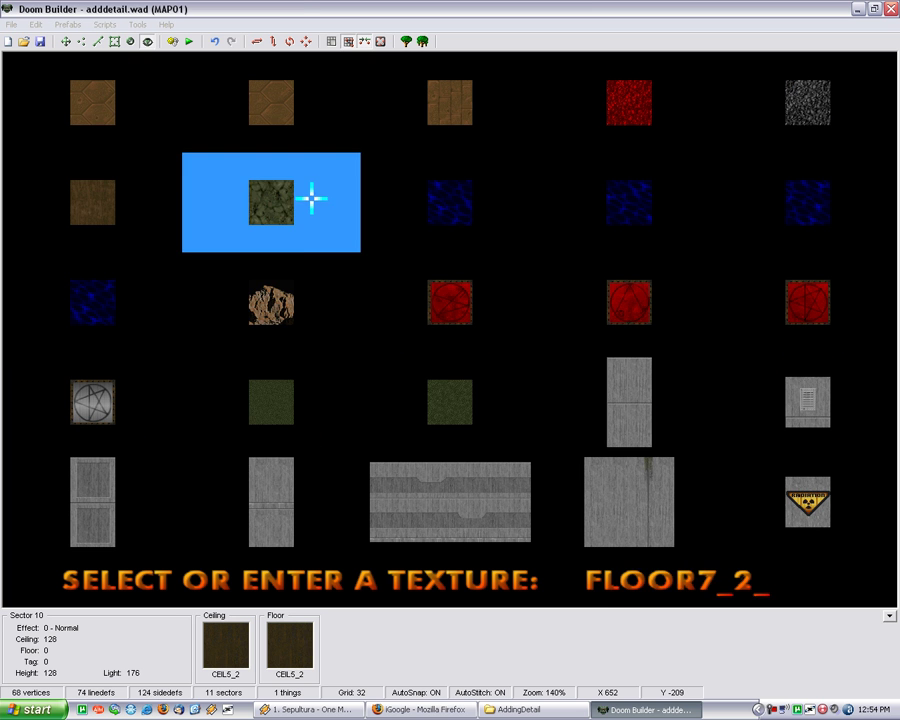
pyautogui.click(300, 274)
# Step: Apply the GRASS1 texture to the outer sector's floor and set the sector's brightness to 255
pyautogui.click(448, 326)
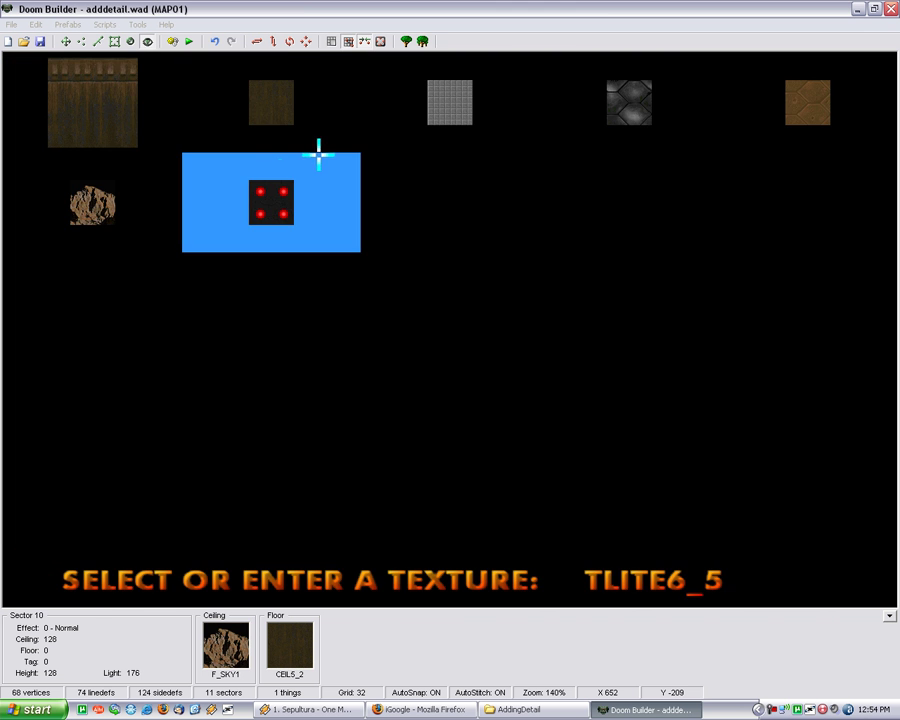
pyautogui.write('GRASS1')
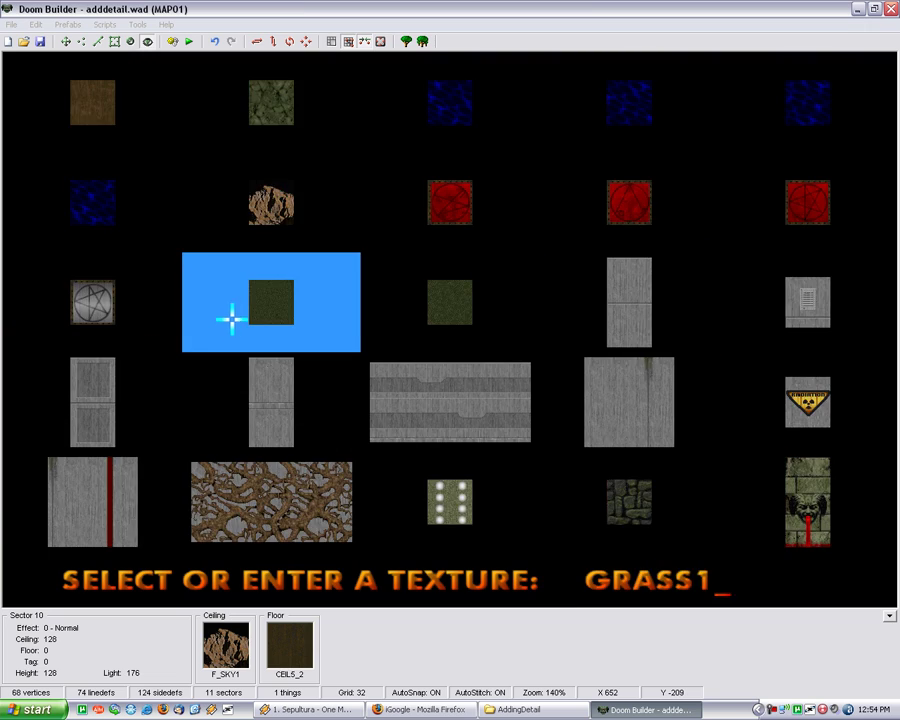
pyautogui.click(231, 318)
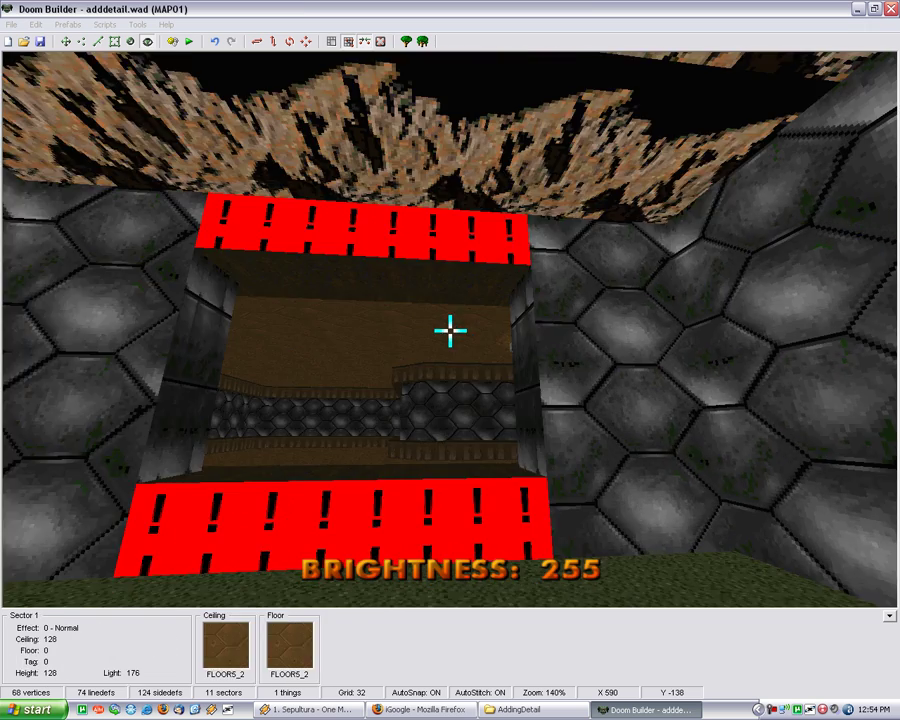
# Step: Apply the STARGR1 texture to a short outer-sector wall beside the window opening
pyautogui.click(450, 330)
pyautogui.write('S')
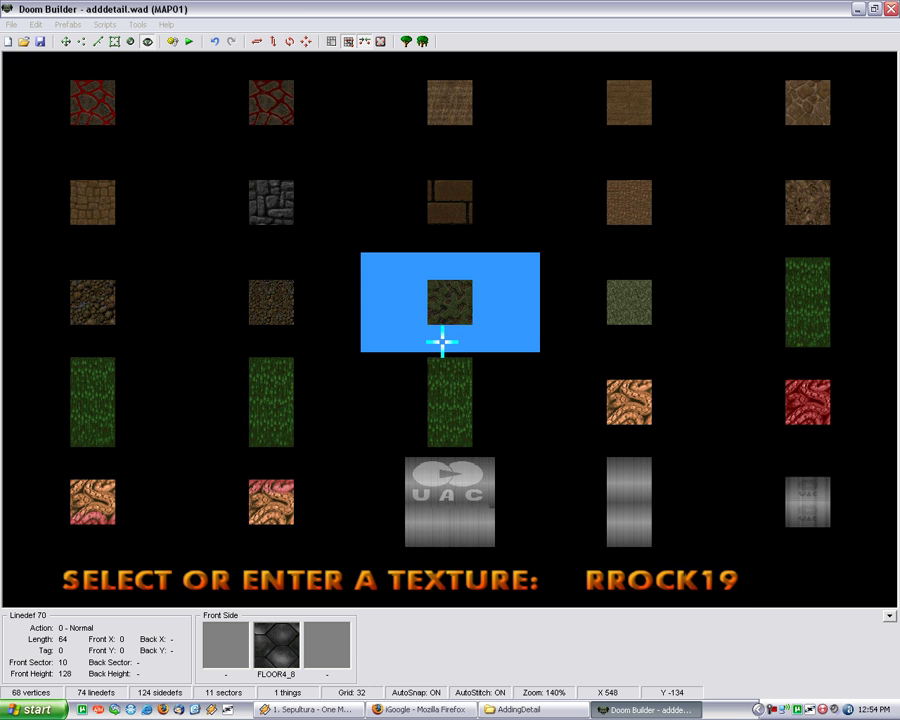
pyautogui.press('BackSpace')
pyautogui.press('BackSpace')
pyautogui.press('BackSpace')
pyautogui.press('BackSpace')
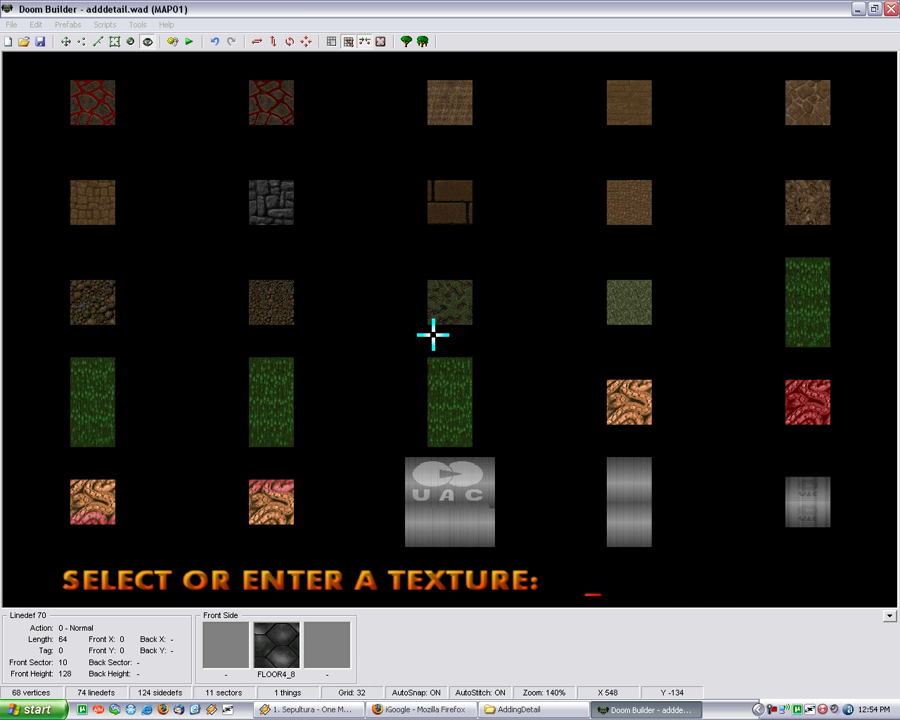
pyautogui.write('STAR')
pyautogui.click(660, 412)
# Step: Apply the STARGR1 texture to the remaining full-height walls of the outer sector
pyautogui.click(450, 330)
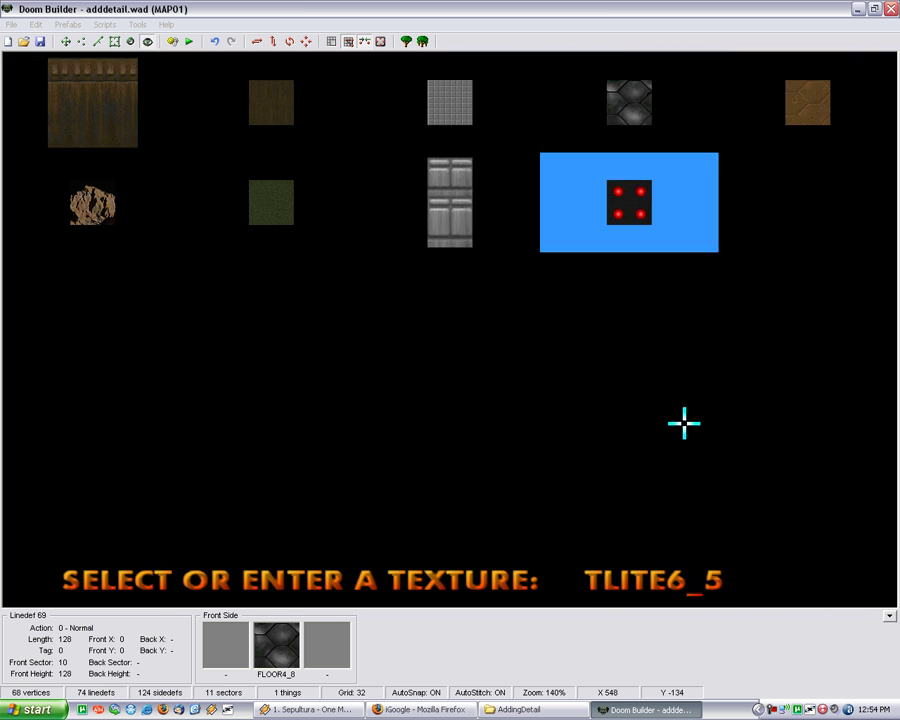
pyautogui.click(450, 205)
pyautogui.click(450, 330)
pyautogui.click(450, 205)
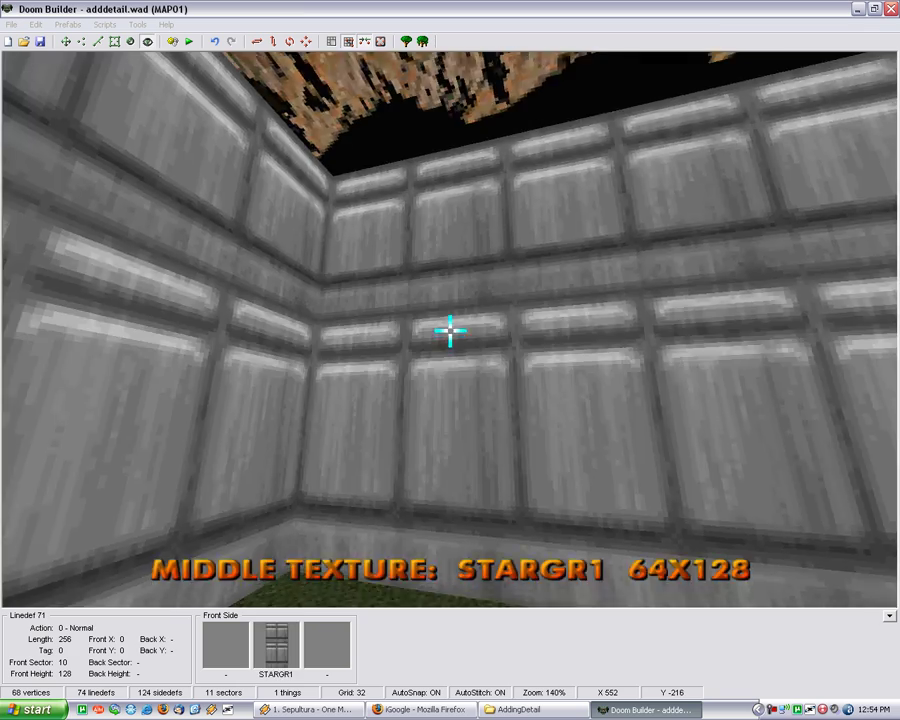
pyautogui.click(450, 330)
pyautogui.click(450, 205)
pyautogui.click(450, 330)
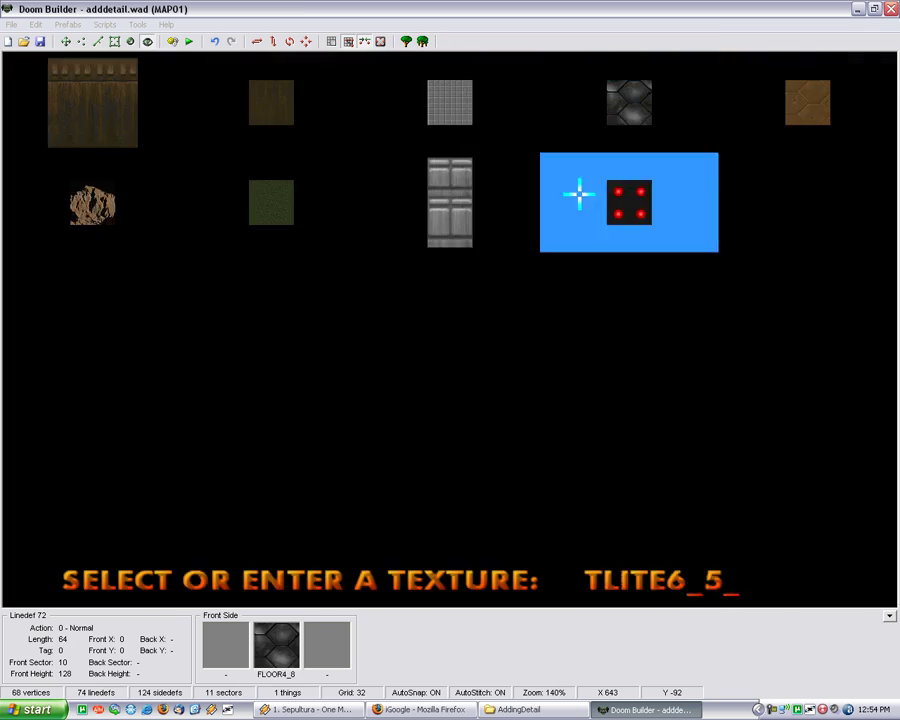
pyautogui.click(450, 200)
# Step: Apply STARGR1 below and above the window opening on the outer side, and turn on upper and lower unpegged
pyautogui.click(450, 330)
pyautogui.click(487, 225)
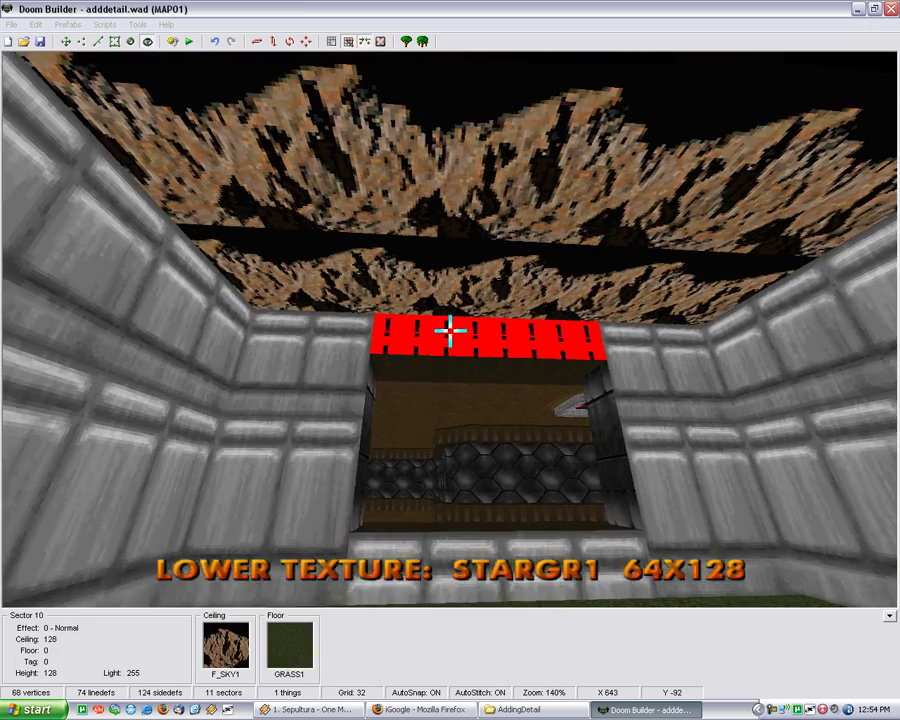
pyautogui.click(450, 328)
pyautogui.click(438, 160)
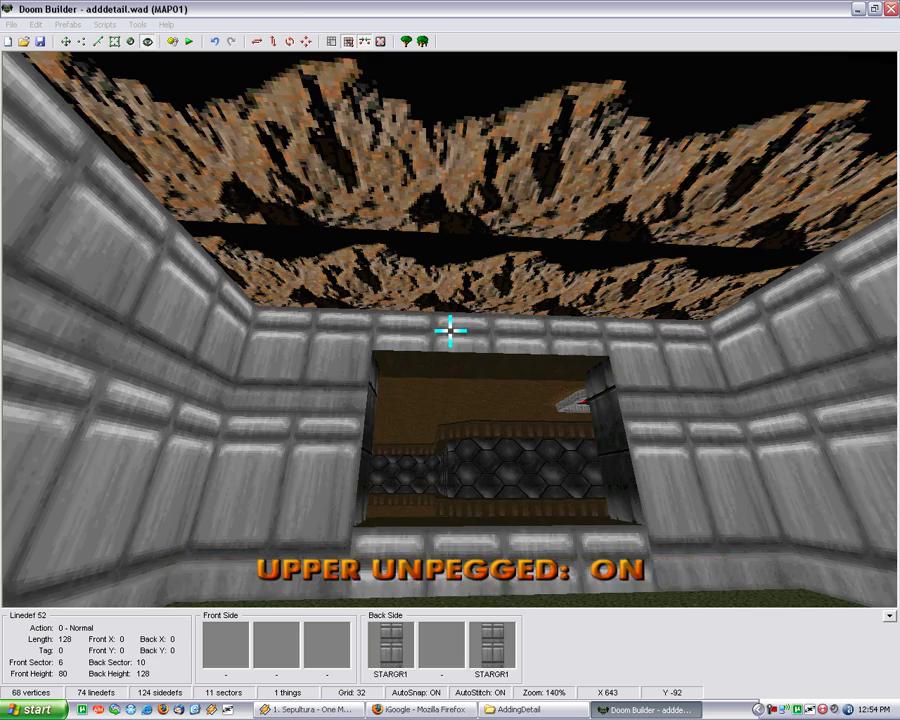
pyautogui.press('l')
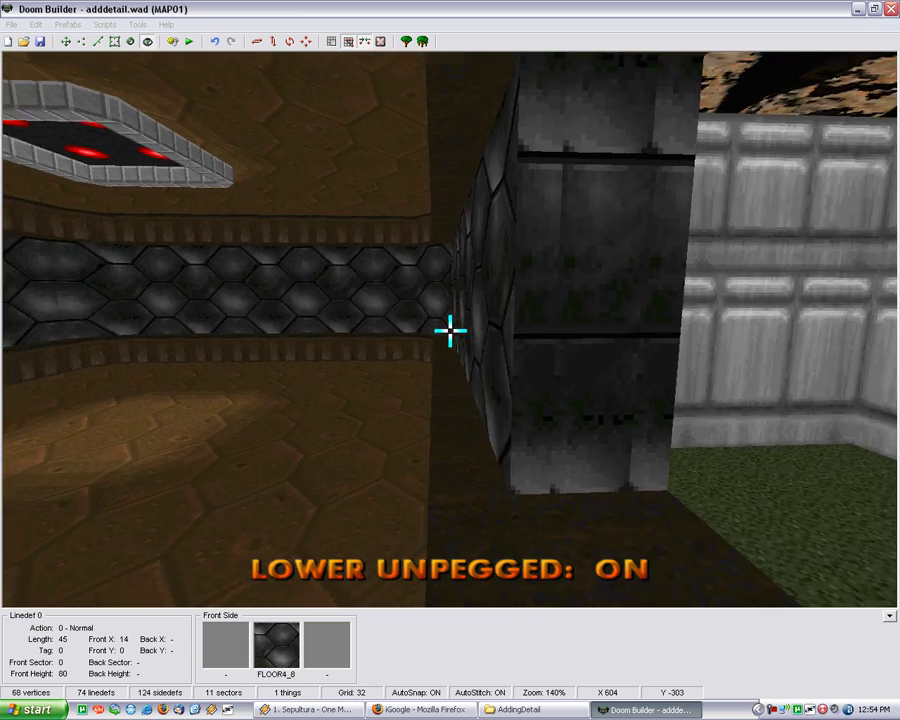
# Step: Lower the ceiling of one small side sector in the window opening to a height of 24
pyautogui.press('s')
pyautogui.press('f')
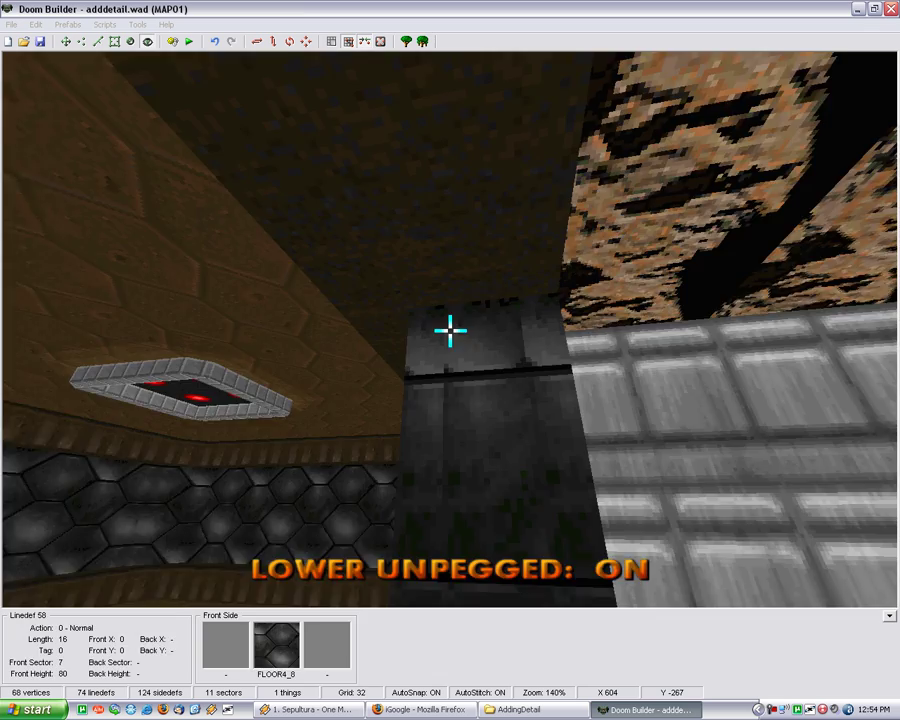
pyautogui.press('e')
pyautogui.scroll(-3, 450, 331)
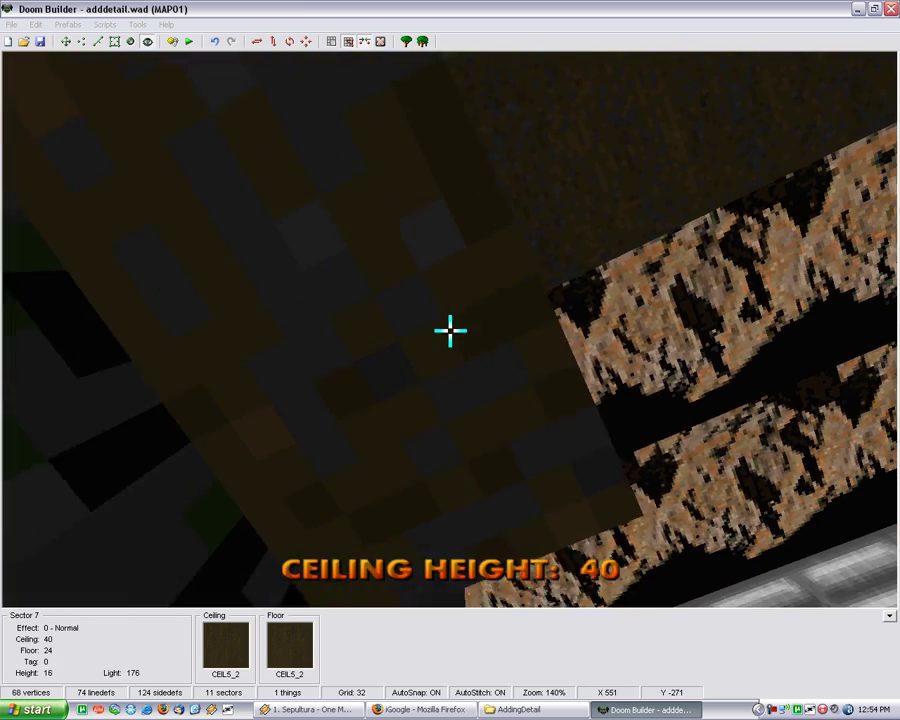
pyautogui.scroll(-1, 450, 331)
pyautogui.press('d')
pyautogui.press('e')
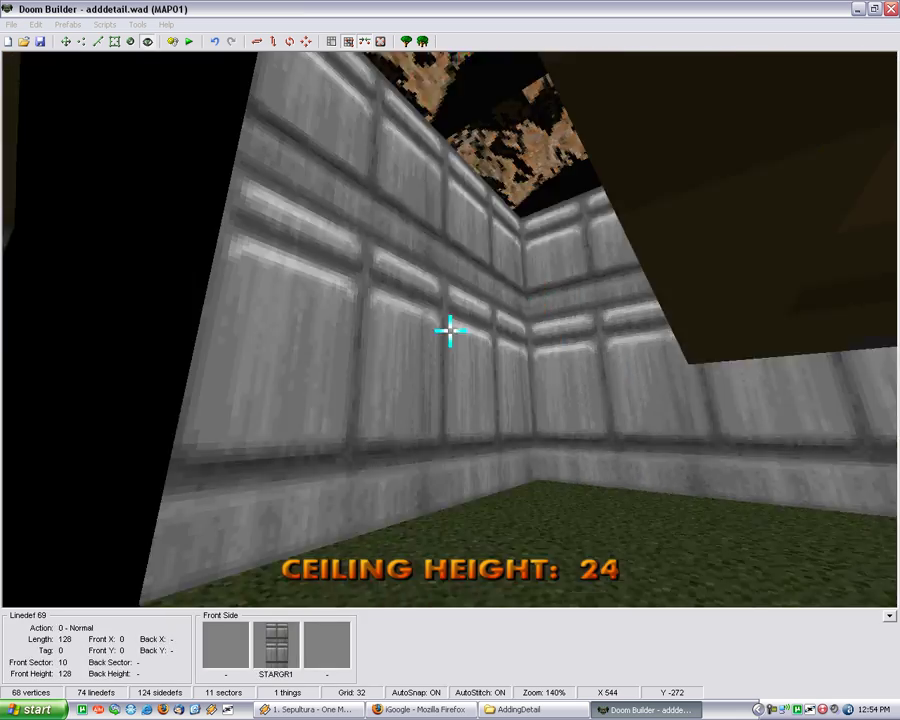
# Step: Lower the ceiling of the other small side sector in the window opening to a height of 24
pyautogui.press('g')
pyautogui.press('g')
pyautogui.press('g')
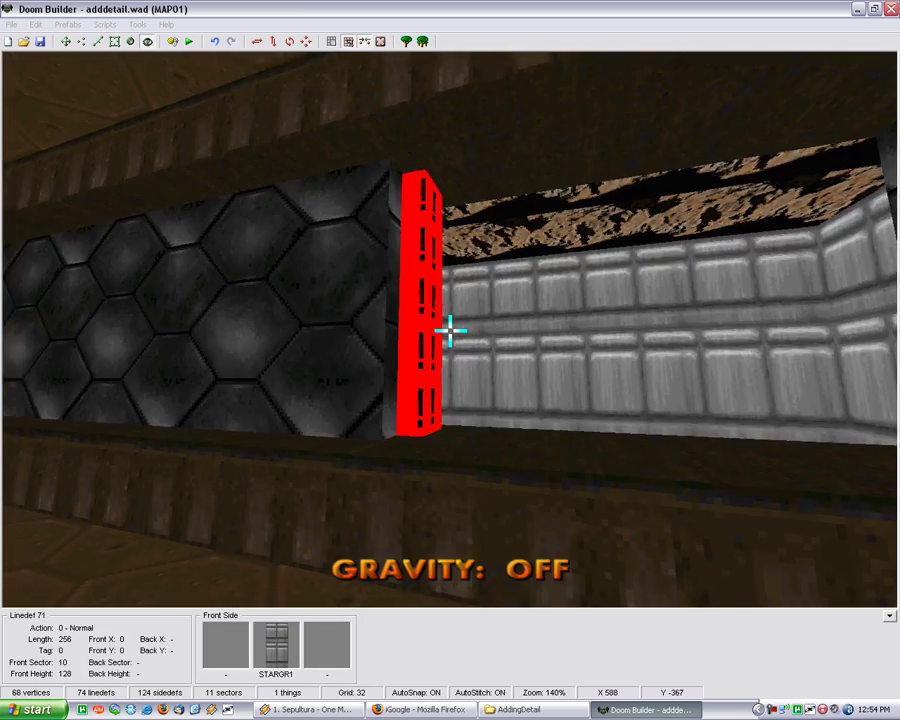
pyautogui.press('f')
pyautogui.press('s')
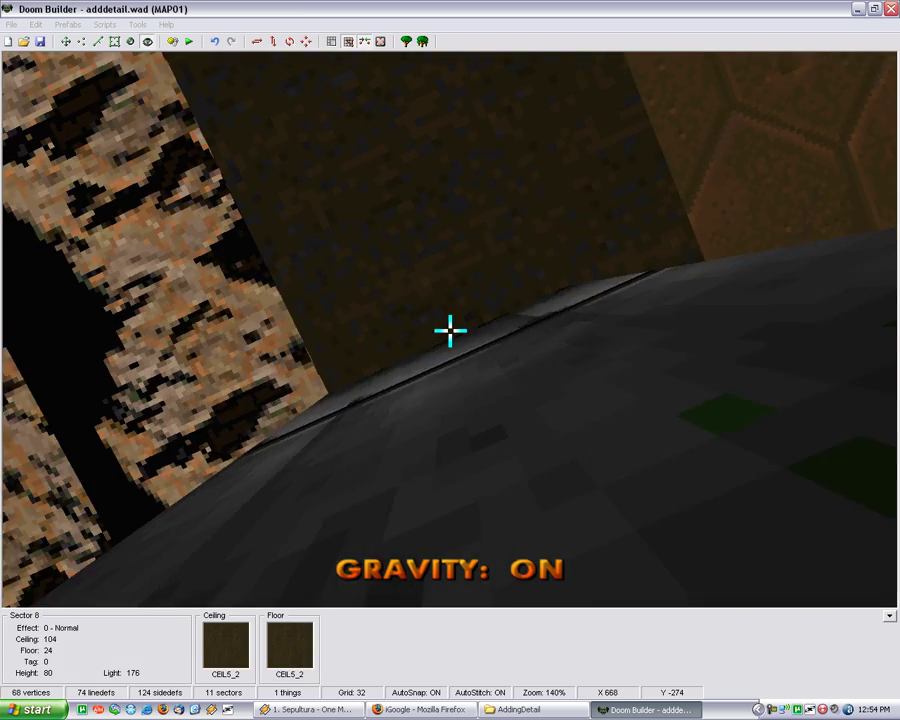
pyautogui.scroll(-3, 450, 330)
pyautogui.scroll(-6, 450, 330)
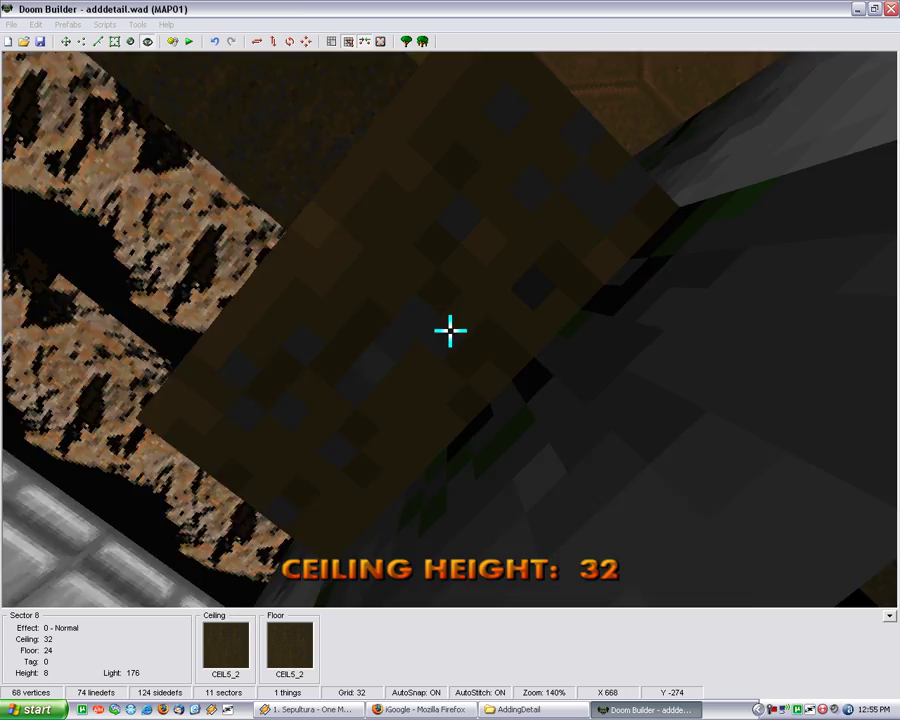
pyautogui.scroll(-1, 450, 330)
# Step: Raise the floor of the window's middle sector to 32 and lower its ceiling to 96
pyautogui.press('e')
pyautogui.press('e')
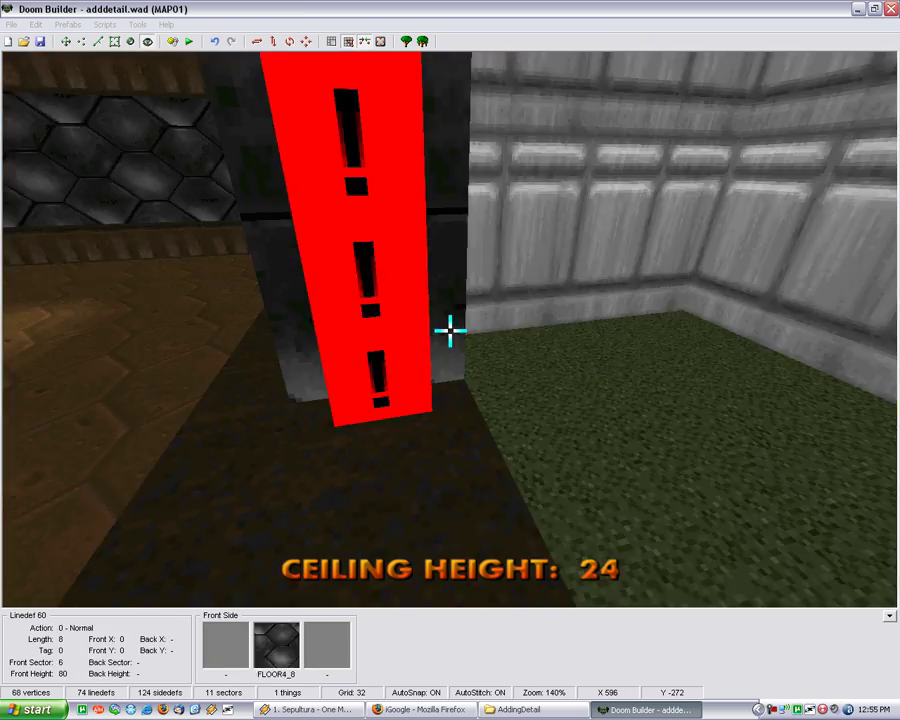
pyautogui.scroll(1, 450, 330)
pyautogui.scroll(-1, 450, 330)
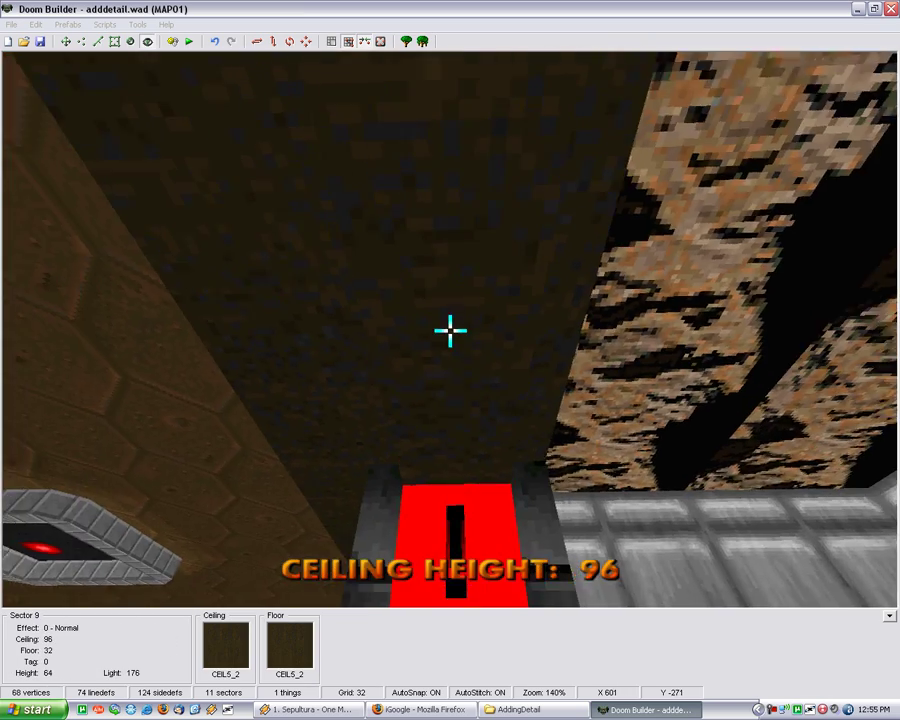
pyautogui.press('d')
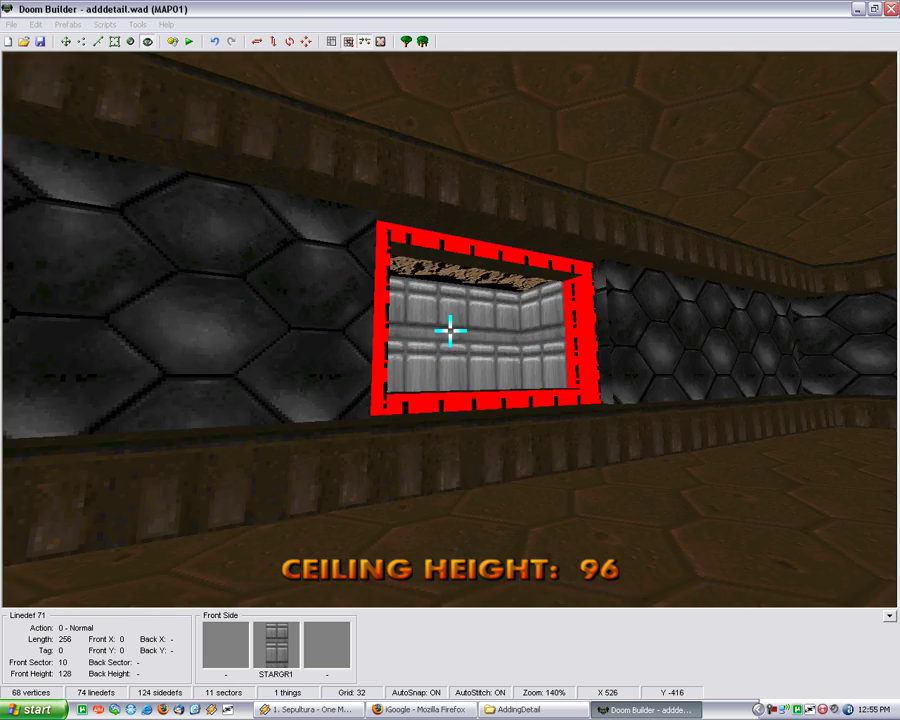
# Step: Apply the DOORSTOP texture to the missing upper face of one side post, viewed from the outdoor area
pyautogui.press('e')
pyautogui.press('s')
pyautogui.press('e')
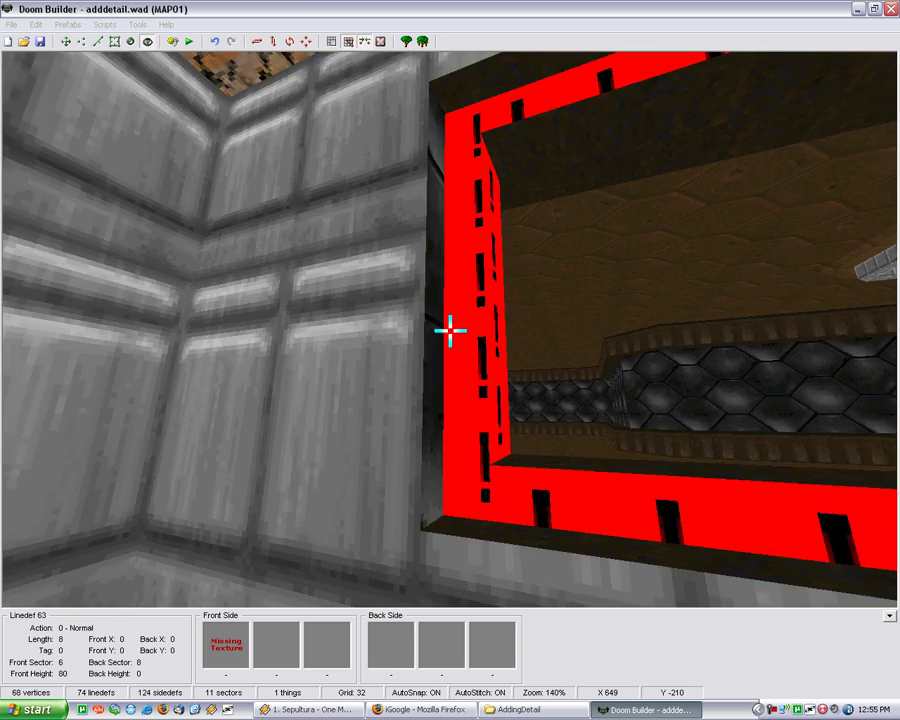
pyautogui.click(450, 330)
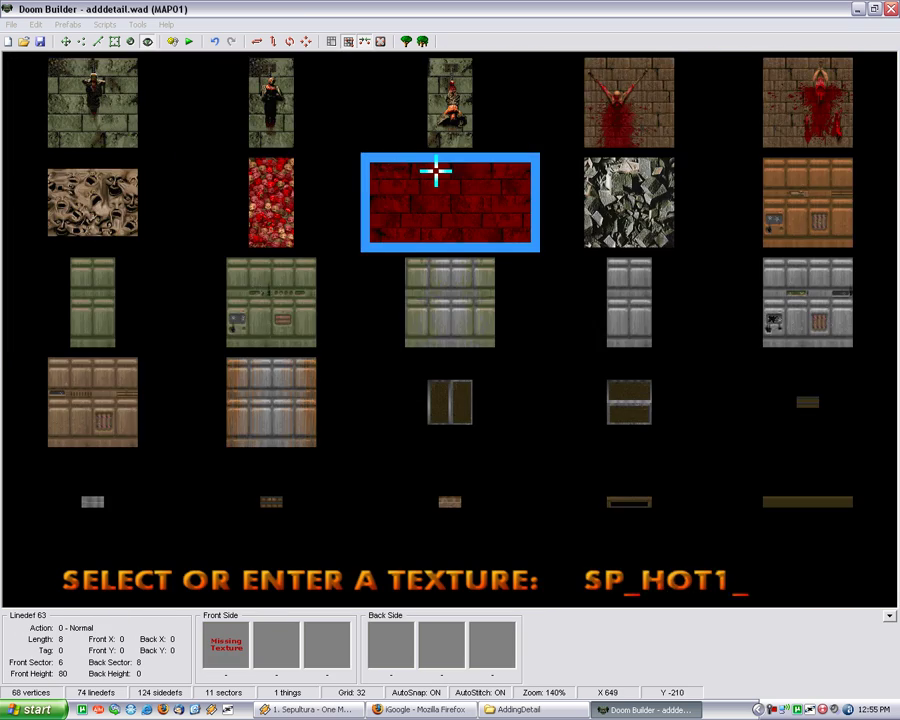
pyautogui.write('DOORSTOP')
pyautogui.click(275, 290)
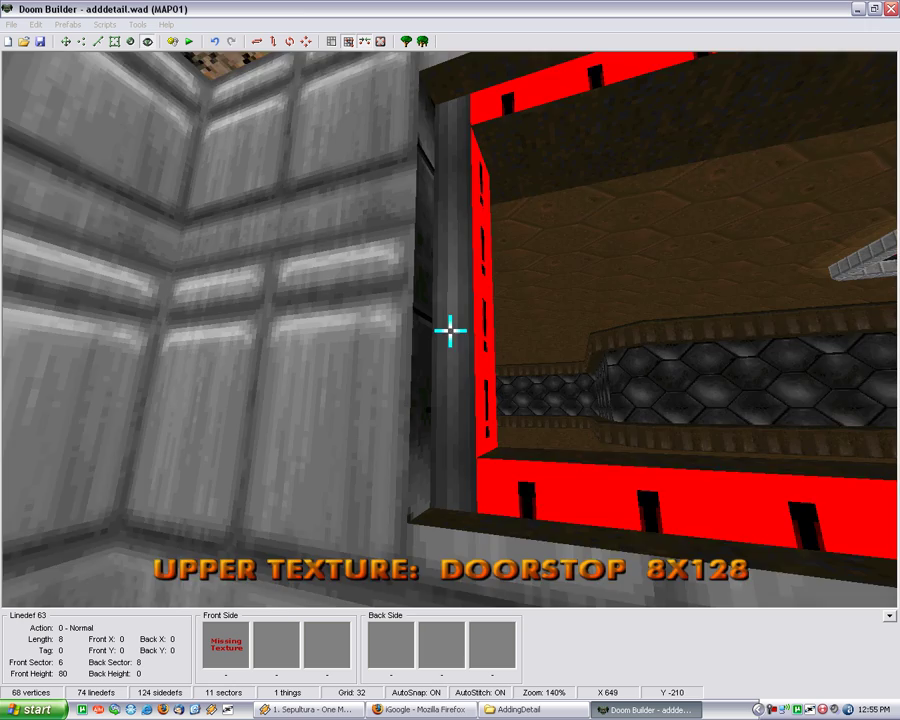
# Step: Apply the DOORSTOP texture to the remaining narrow upper faces of both window side posts
pyautogui.press('g')
pyautogui.press('e')
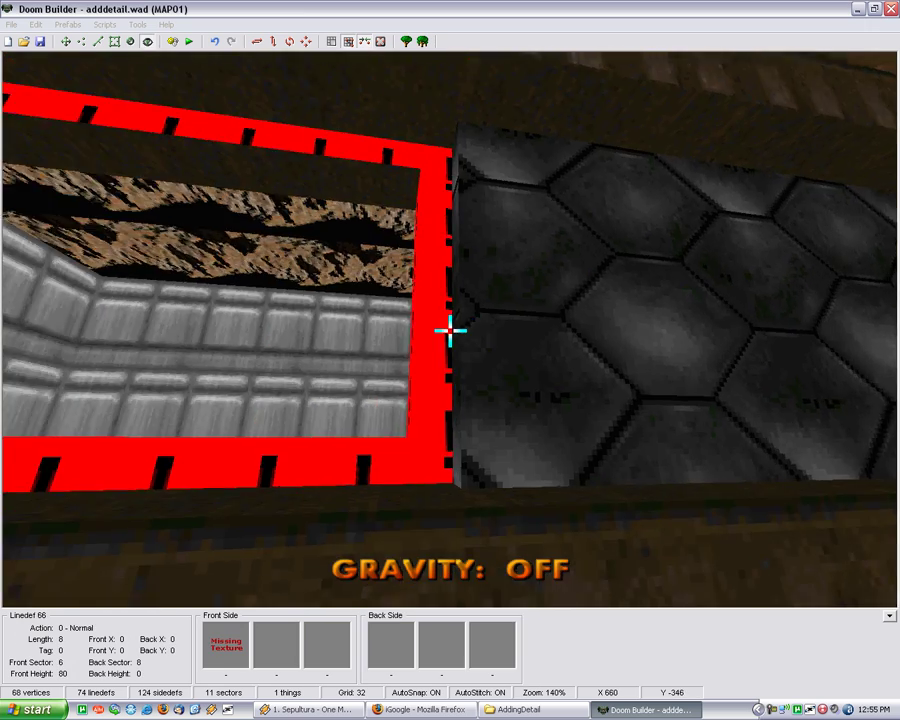
pyautogui.click(450, 330)
pyautogui.click(430, 108)
pyautogui.press('s')
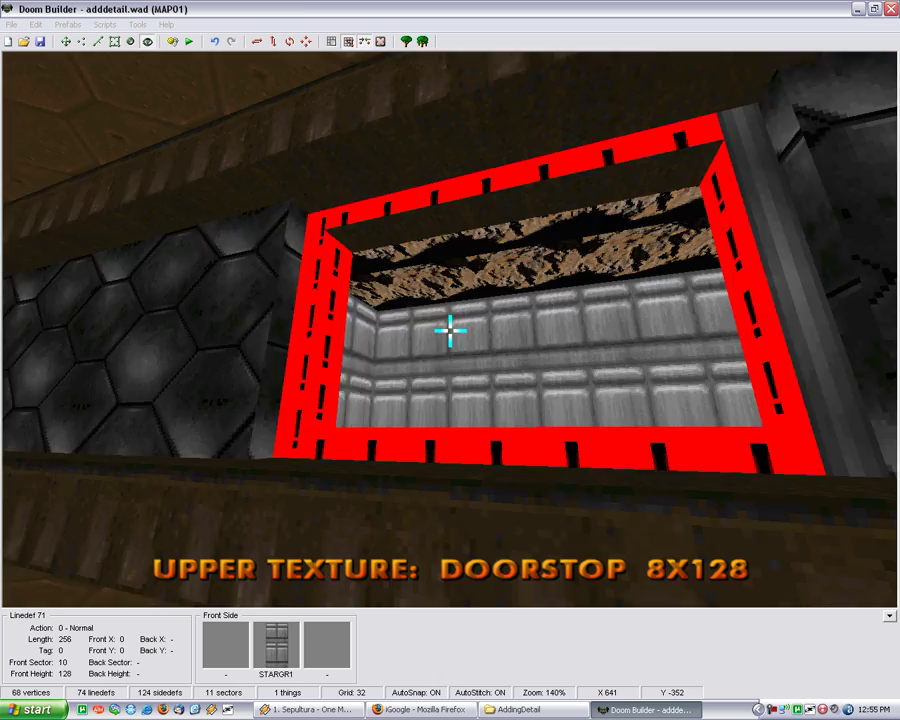
pyautogui.click(450, 330)
pyautogui.click(448, 106)
pyautogui.press('f')
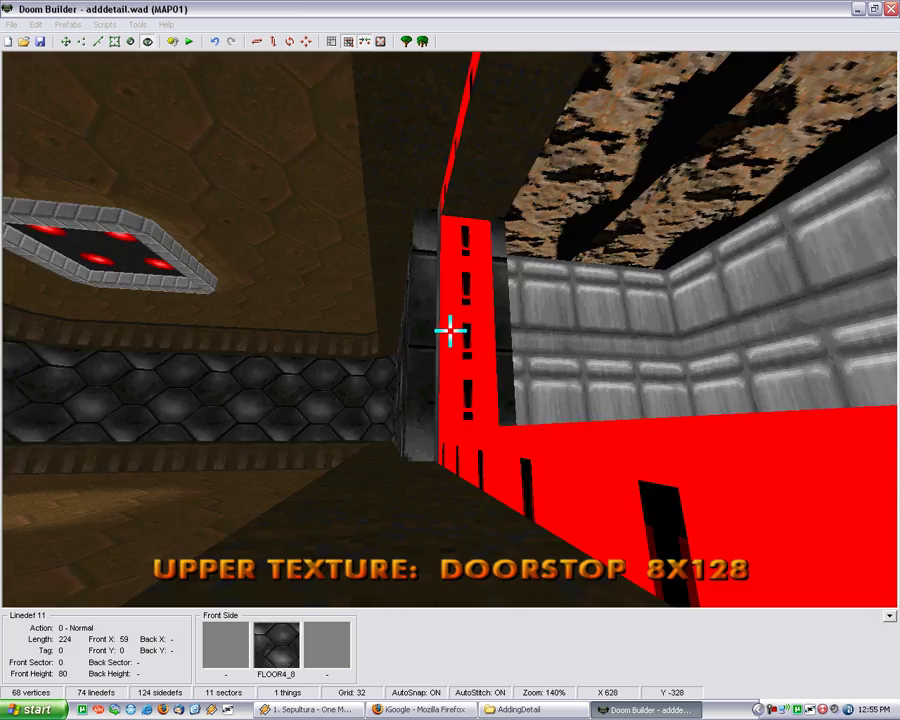
pyautogui.press('e')
pyautogui.click(450, 330)
pyautogui.click(434, 84)
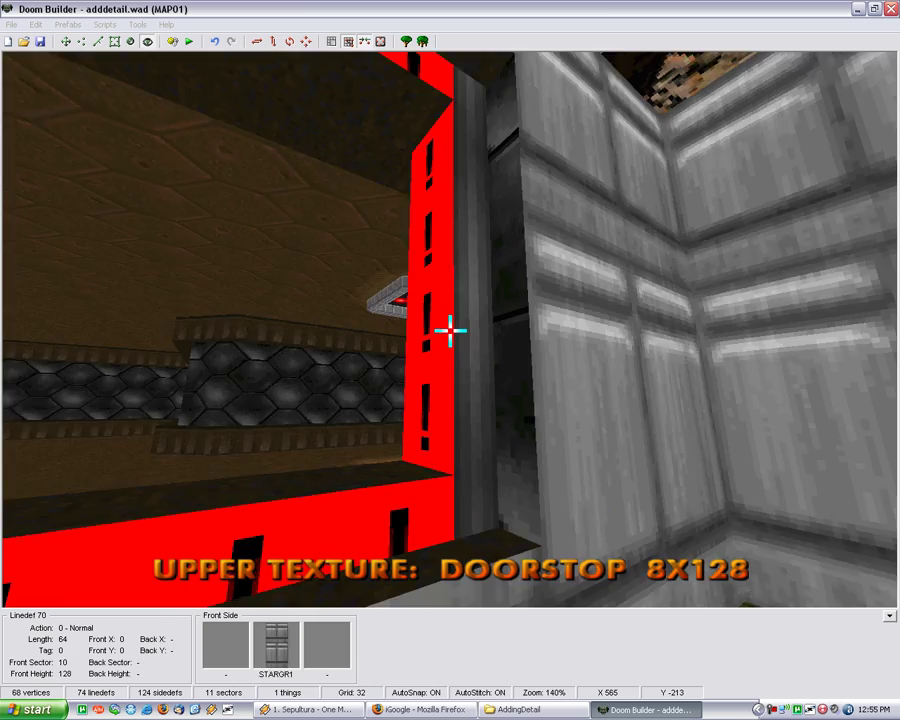
# Step: Apply the SHAWN2 texture to the 16-unit-wide inner faces of both window side posts
pyautogui.click(450, 330)
pyautogui.write('SHWAN')
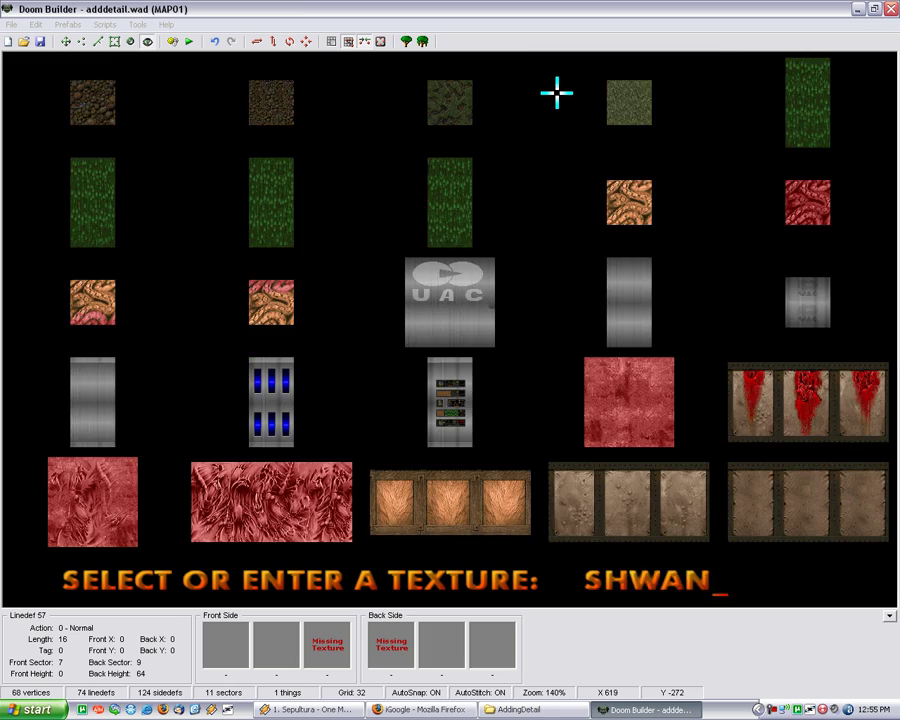
pyautogui.click(645, 316)
pyautogui.click(450, 330)
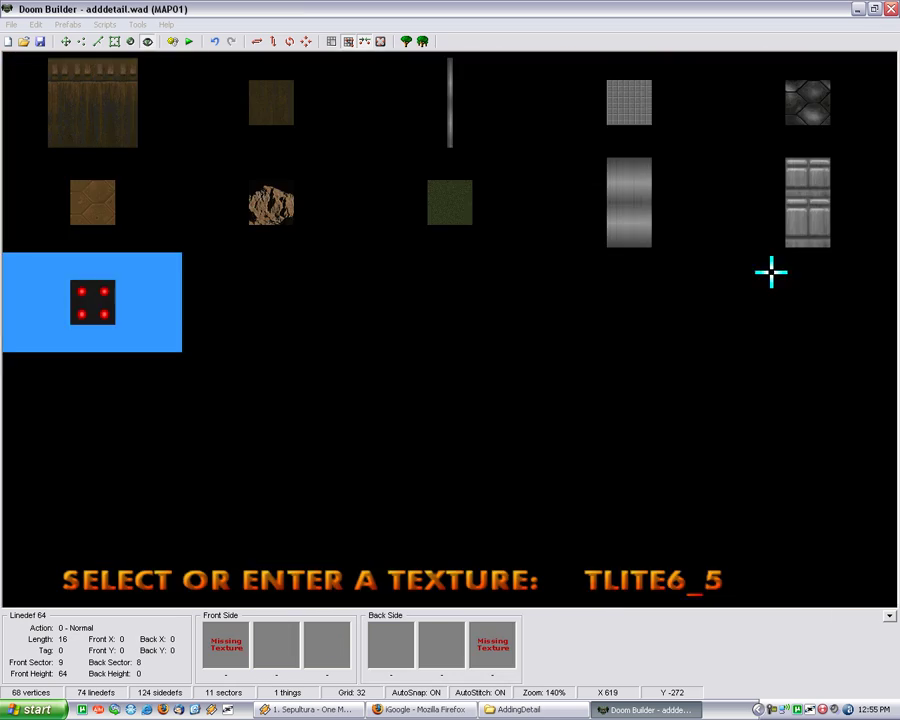
pyautogui.click(586, 175)
pyautogui.press('g')
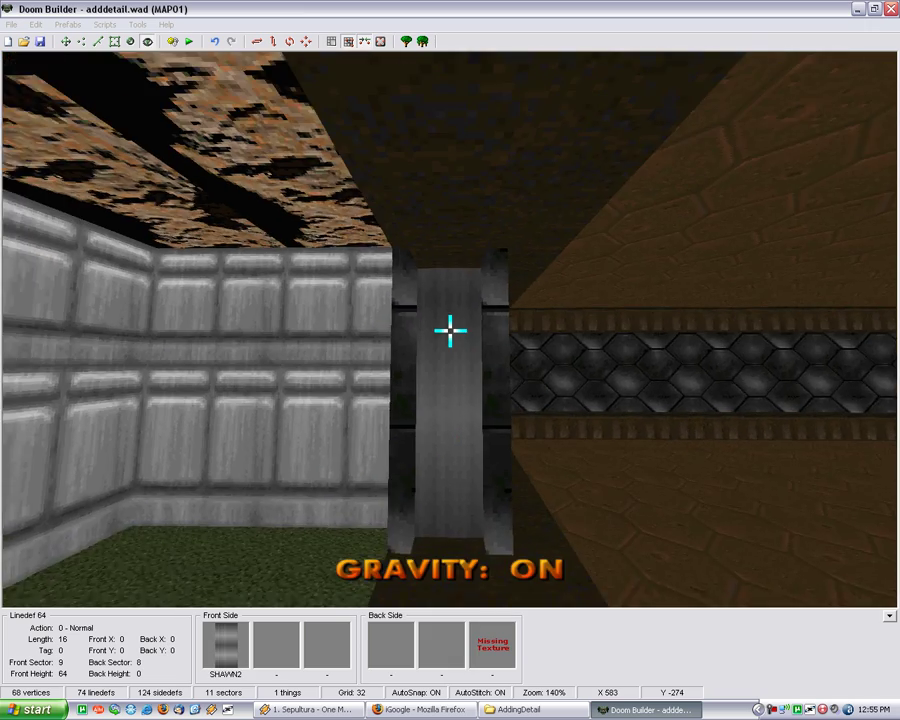
# Step: Lower the brightness of the window's middle sector to 144
pyautogui.press('f')
pyautogui.keyDown('ctrl'); pyautogui.scroll(-2, 450, 330); pyautogui.keyUp('ctrl')
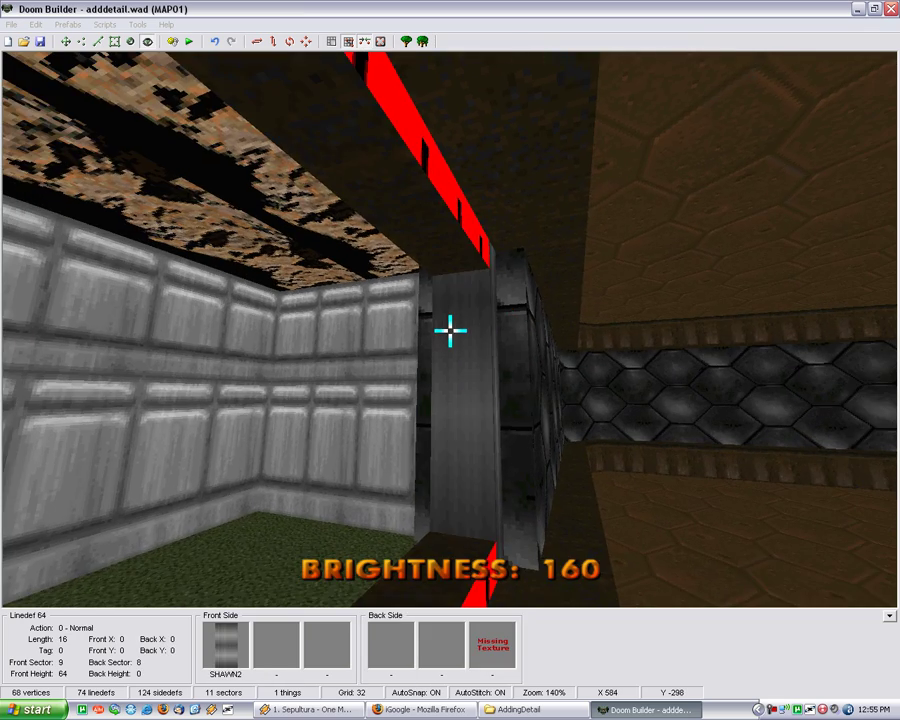
pyautogui.press('f')
pyautogui.press('e')
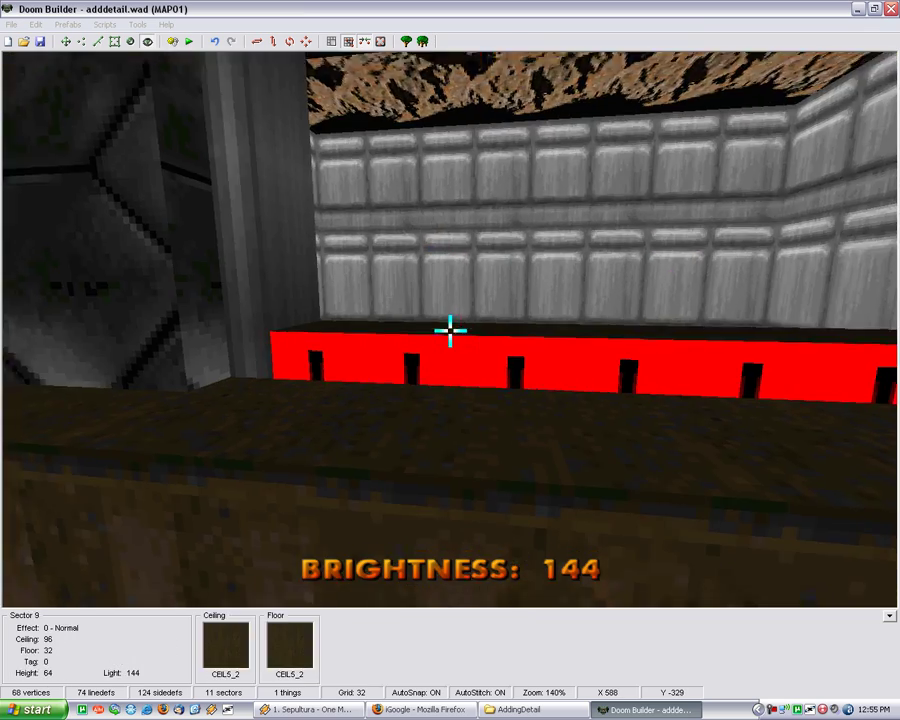
# Step: Apply the FLAT20 texture to the floor of the window's middle sector and to both lower faces of its sill
pyautogui.rightClick(450, 330)
pyautogui.press('e')
pyautogui.press('e')
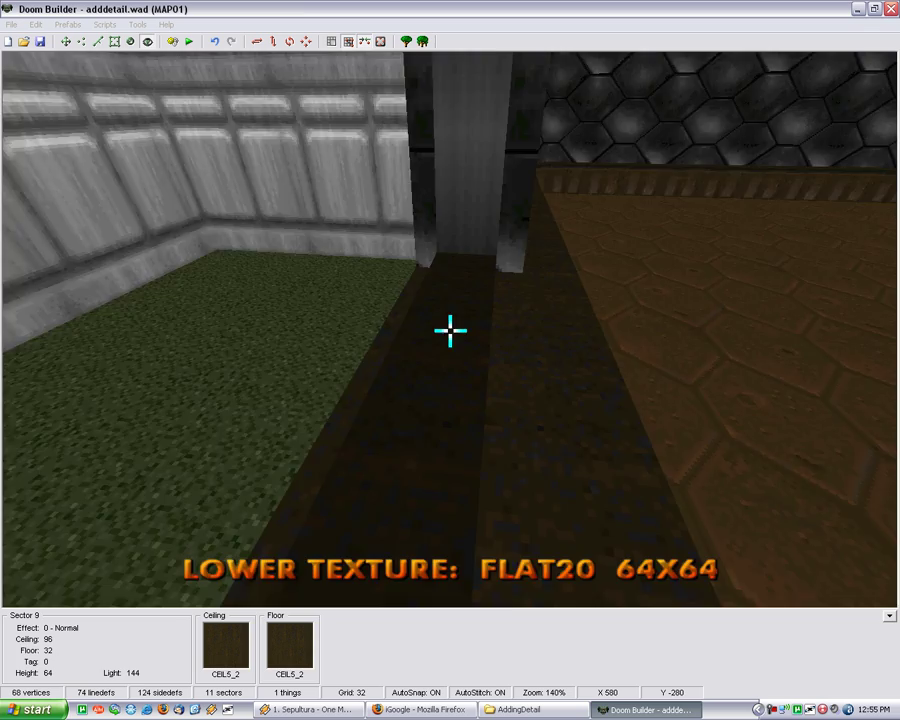
pyautogui.click(622, 85)
pyautogui.press('e')
pyautogui.click(450, 330)
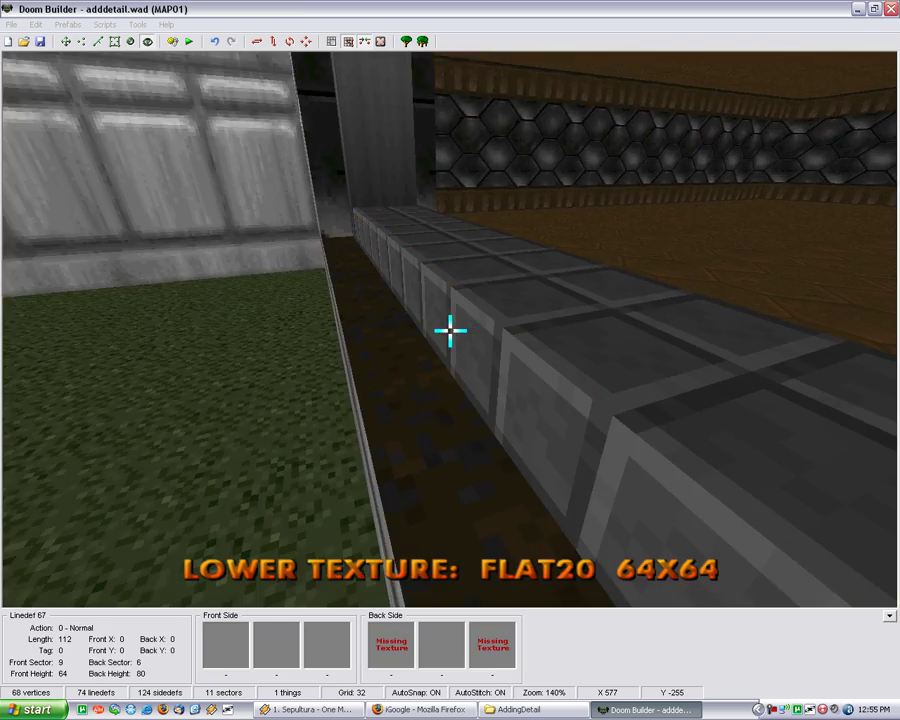
pyautogui.press('d')
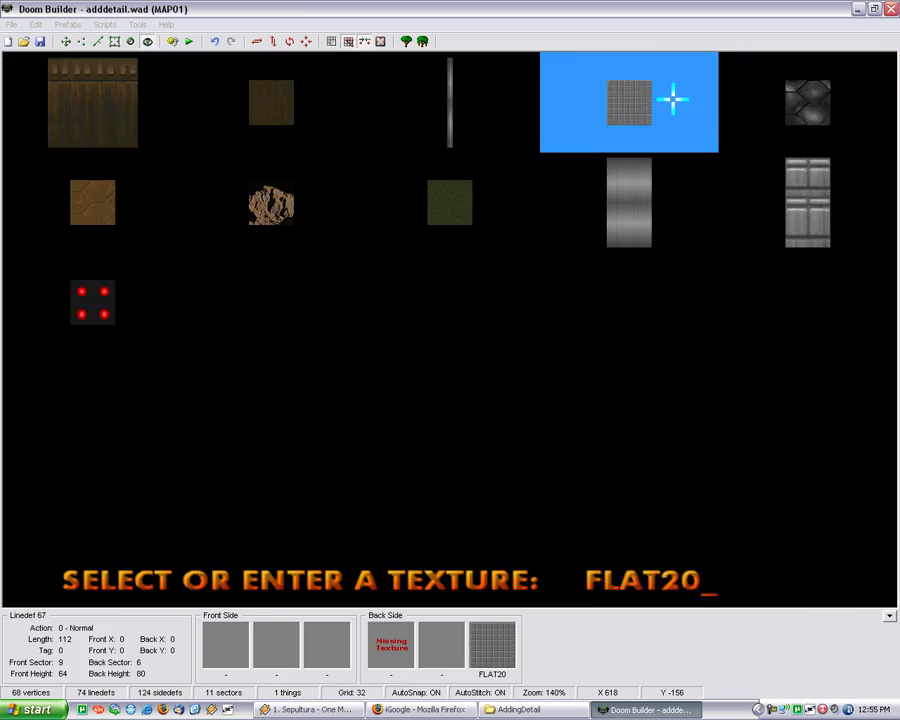
pyautogui.click(673, 98)
# Step: Apply the FLAT20 texture to the ceiling of the window's middle sector and its missing upper faces
pyautogui.press('w')
pyautogui.press('t')
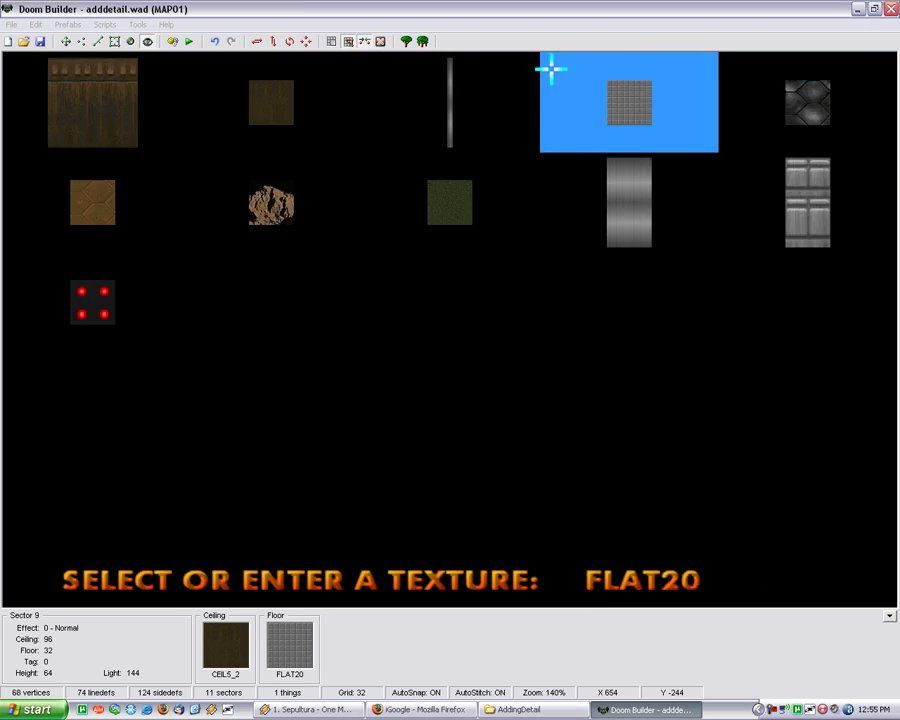
pyautogui.click(551, 68)
pyautogui.press('w')
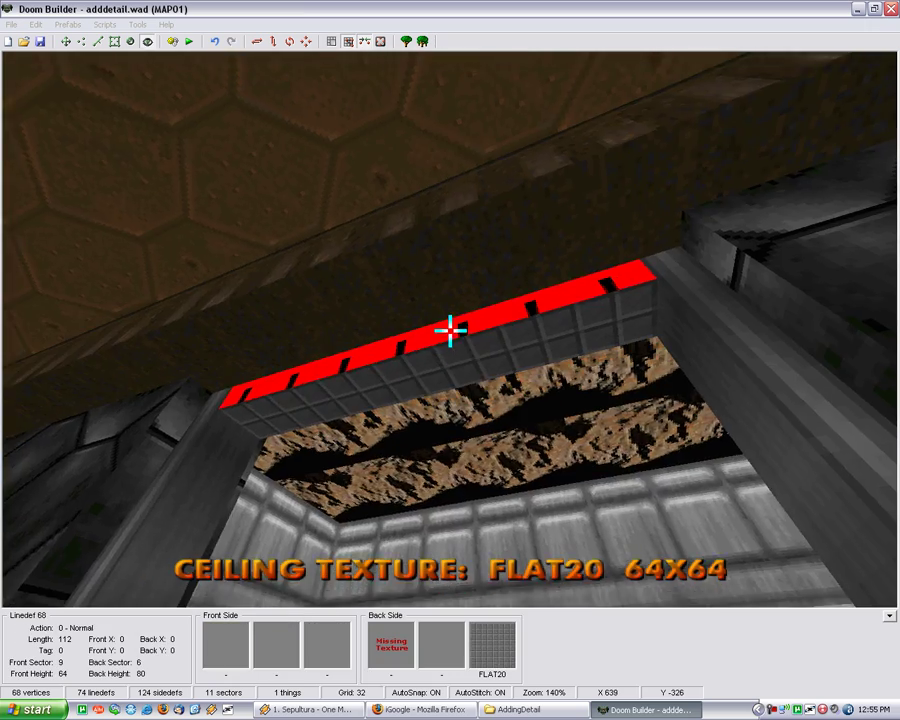
pyautogui.rightClick(450, 331)
pyautogui.press('d')
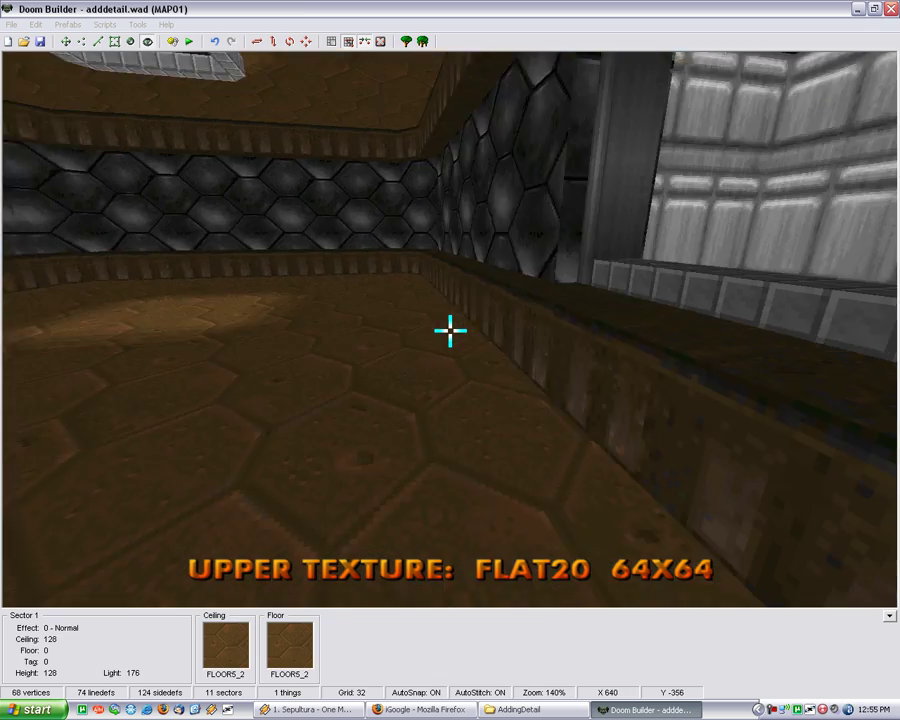
# Step: Auto-align the FLOOR4_8 texture along the room wall and the short walls beside the window
pyautogui.press('w')
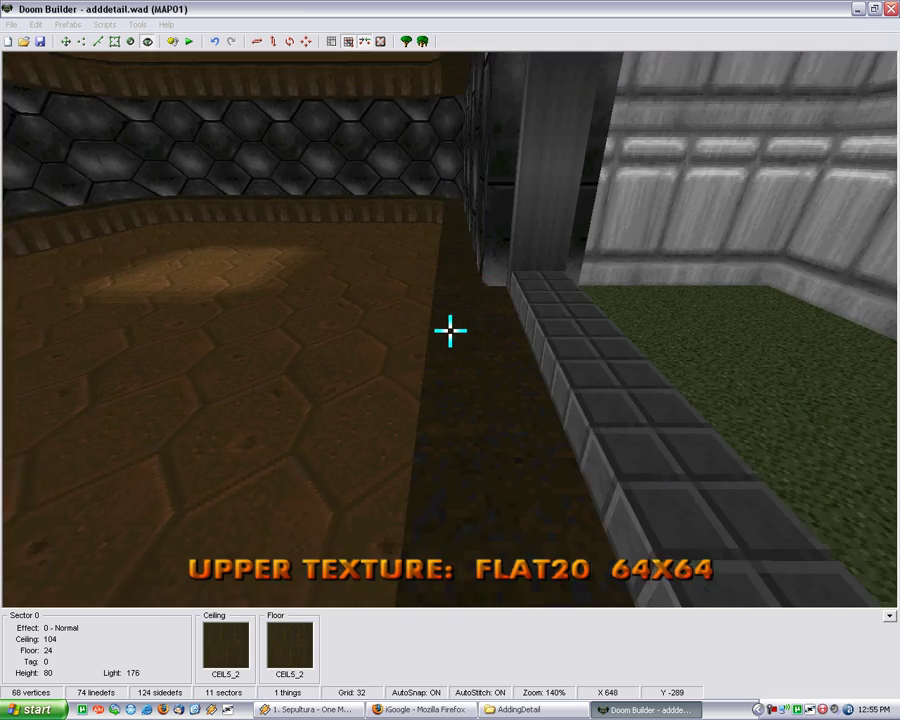
pyautogui.press('d')
pyautogui.press('s')
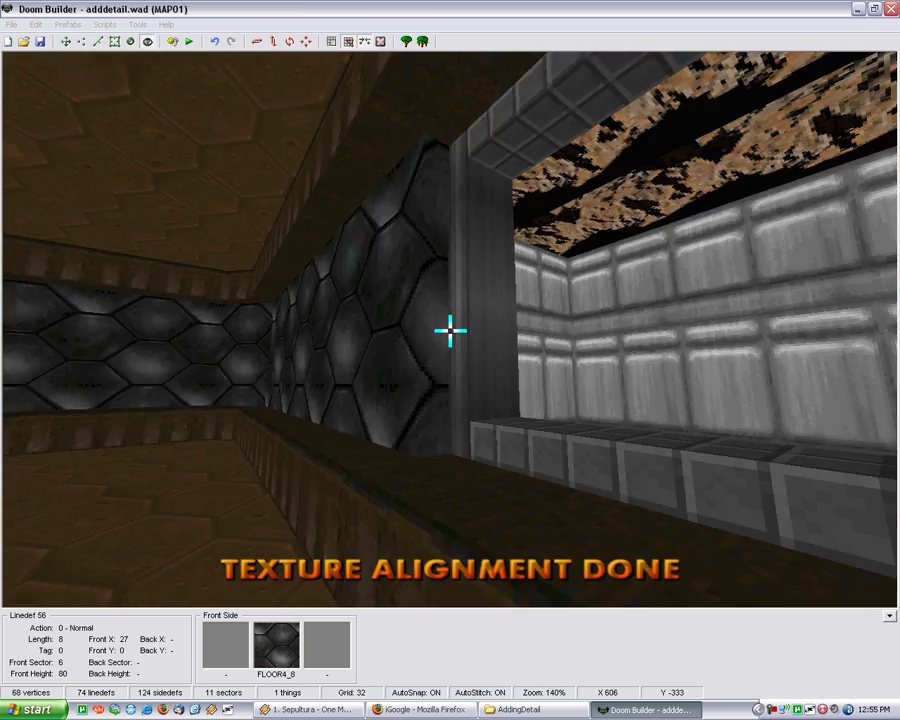
pyautogui.press('w')
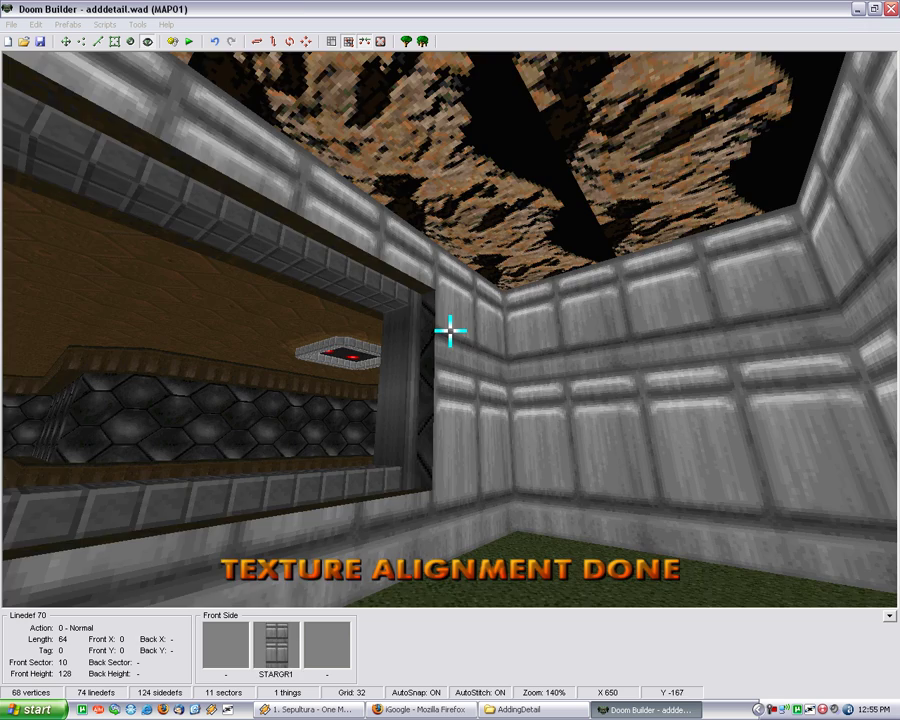
# Step: Apply the DOORTRAK texture to the four short 8-unit walls on either side of the window posts
pyautogui.press('w')
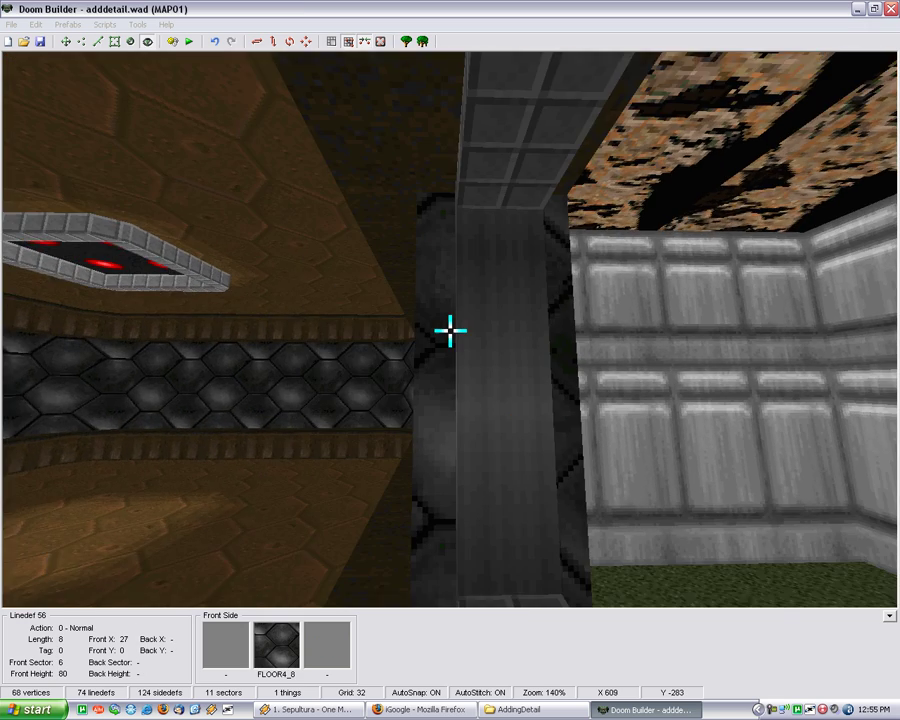
pyautogui.click(450, 330)
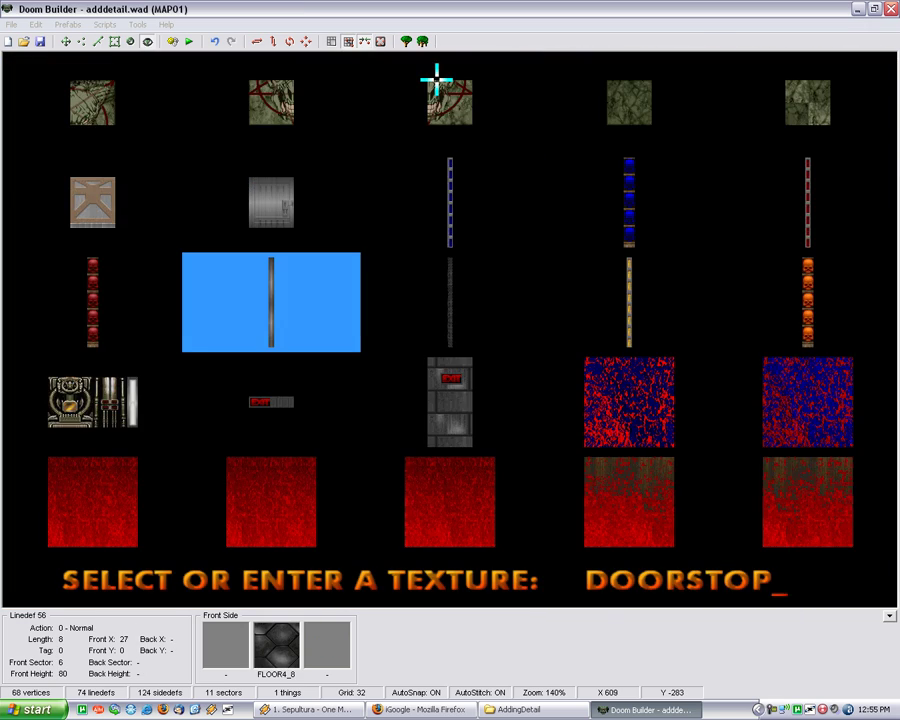
pyautogui.click(473, 268)
pyautogui.press('g')
pyautogui.press('f')
pyautogui.click(450, 330)
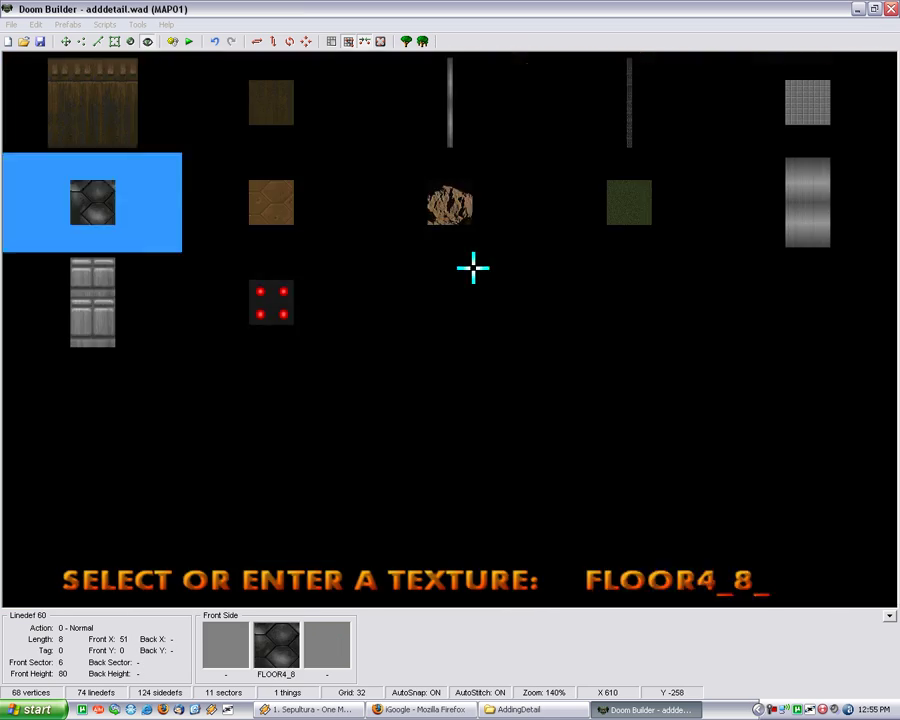
pyautogui.click(571, 116)
pyautogui.click(450, 330)
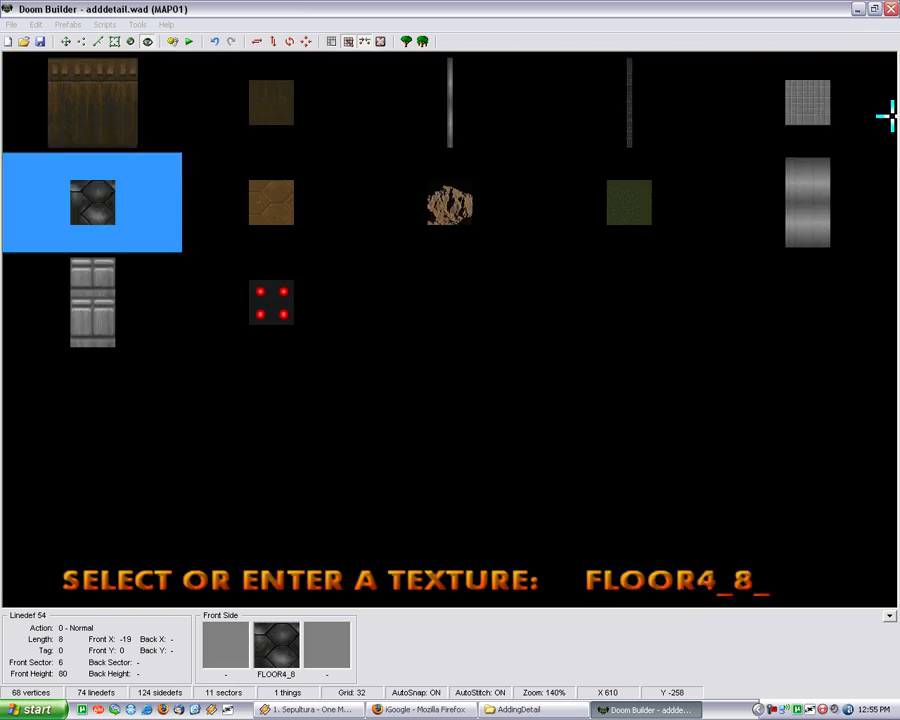
pyautogui.click(650, 112)
pyautogui.press('s')
pyautogui.click(450, 330)
pyautogui.click(650, 112)
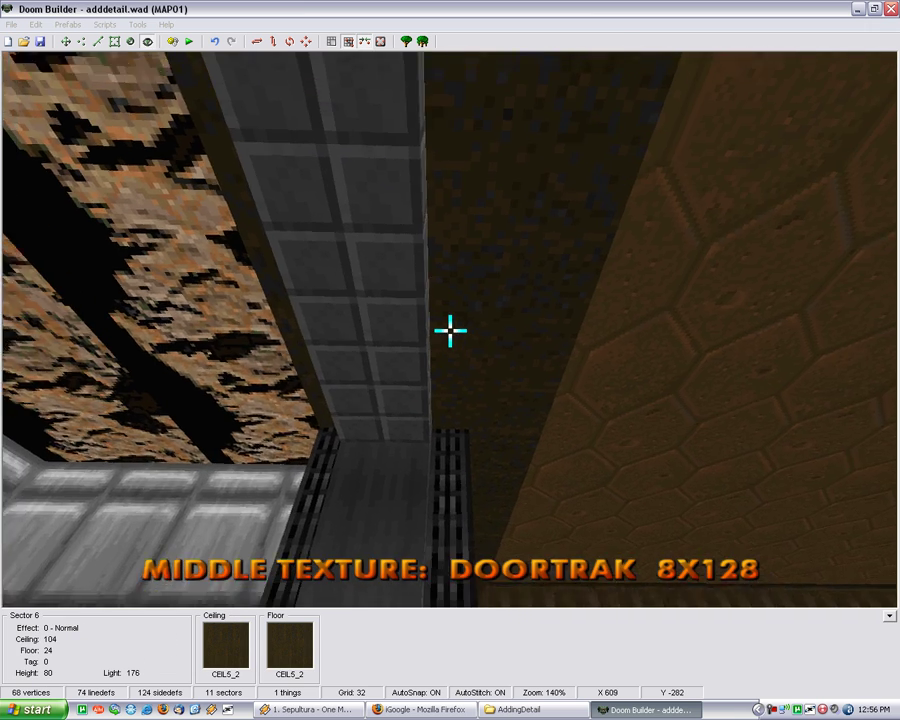
# Step: Apply the SHAWN2 texture to the ceiling of the narrow sector on the room side of the window
pyautogui.click(450, 329)
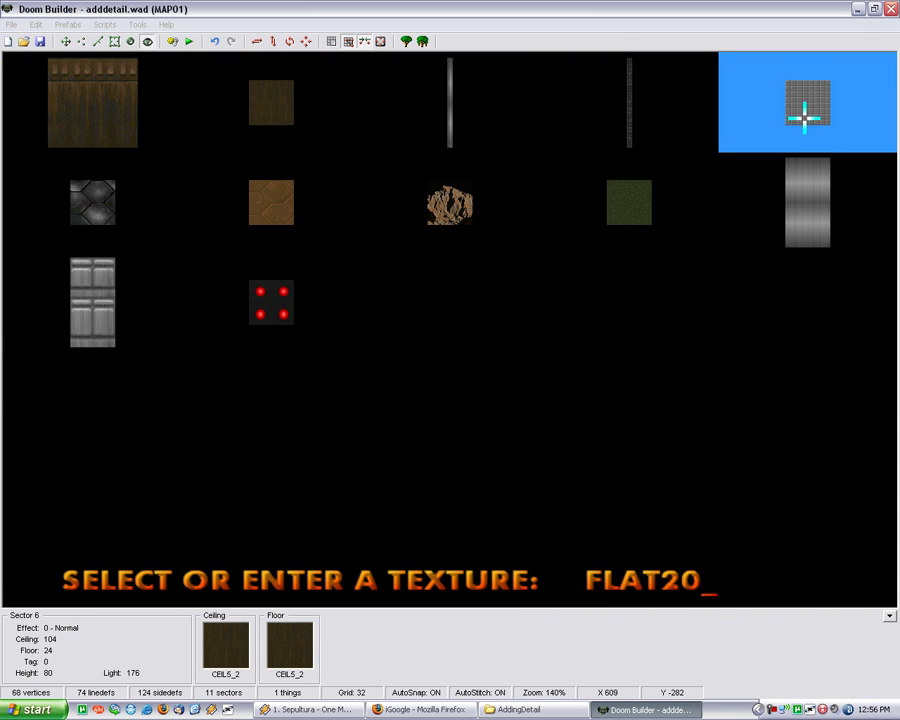
pyautogui.click(570, 201)
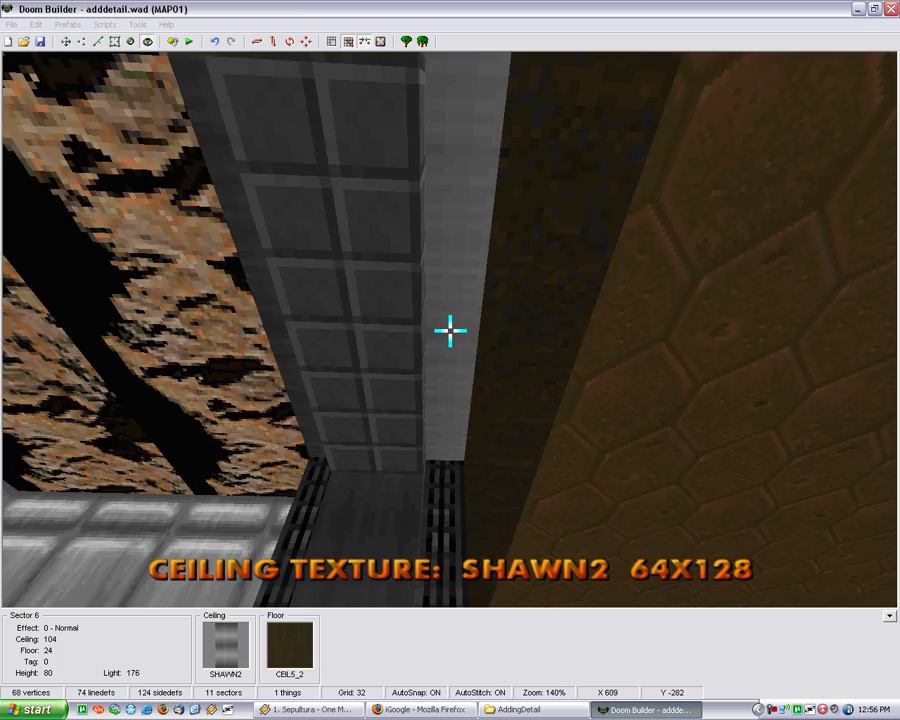
pyautogui.press('d')
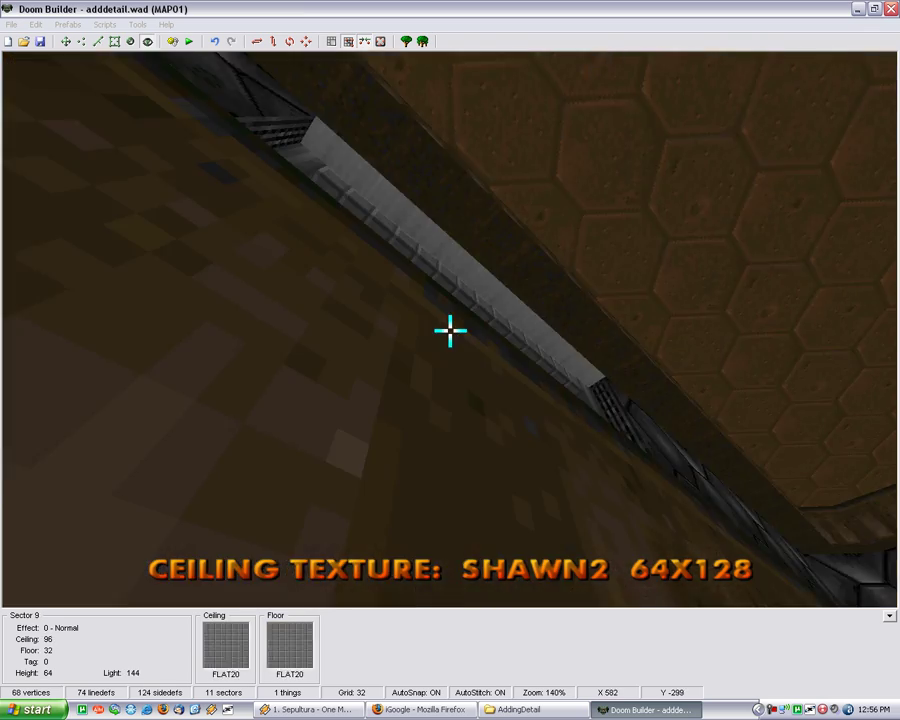
# Step: Raise the ceiling of the narrow sector surrounding the window's middle ledge to a height of 112
pyautogui.press('g')
pyautogui.press('e')
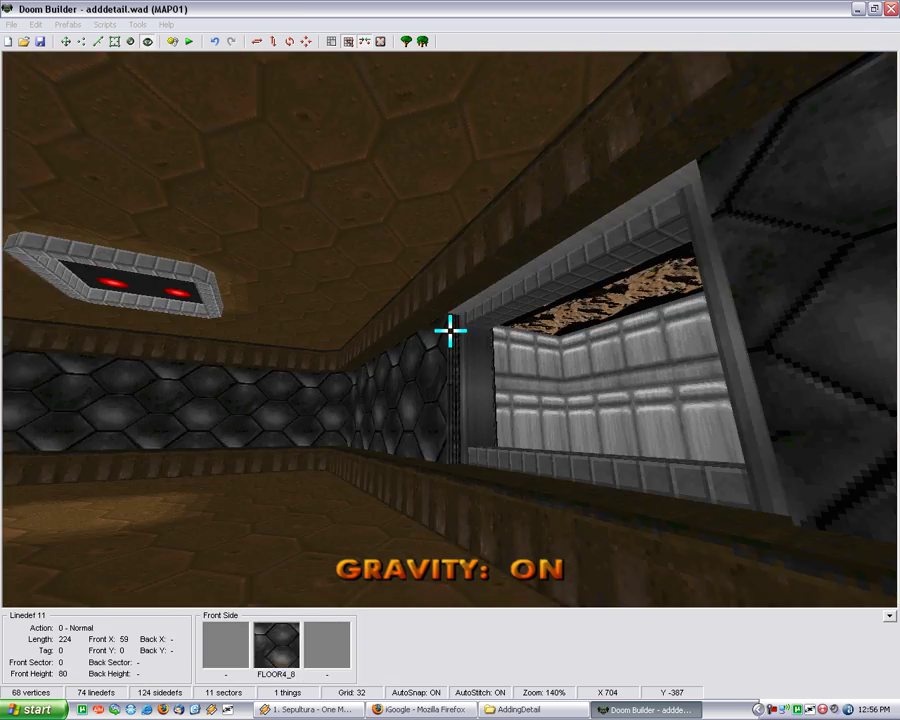
pyautogui.press('s')
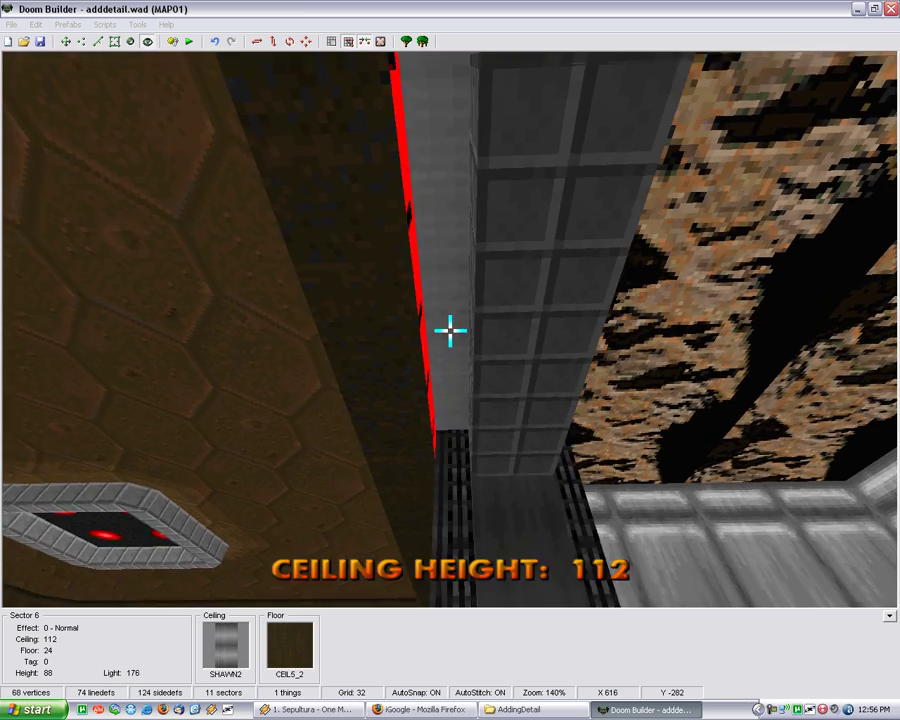
pyautogui.press('w')
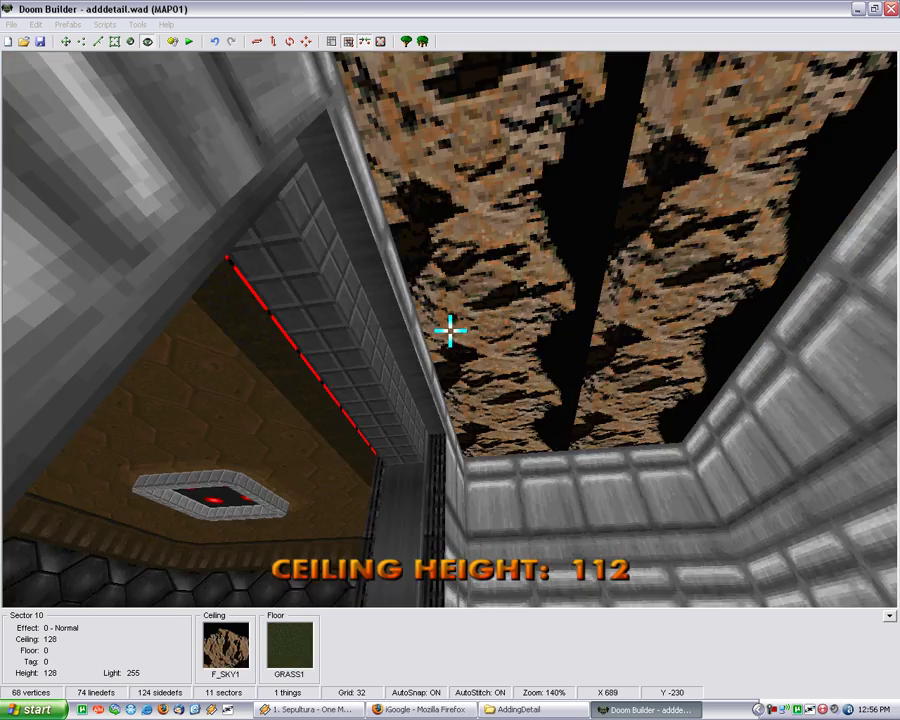
# Step: Lower the narrow window sector's floor to 16 and apply CEIL5_2 to its missing upper and lower faces on the room side
pyautogui.press('s')
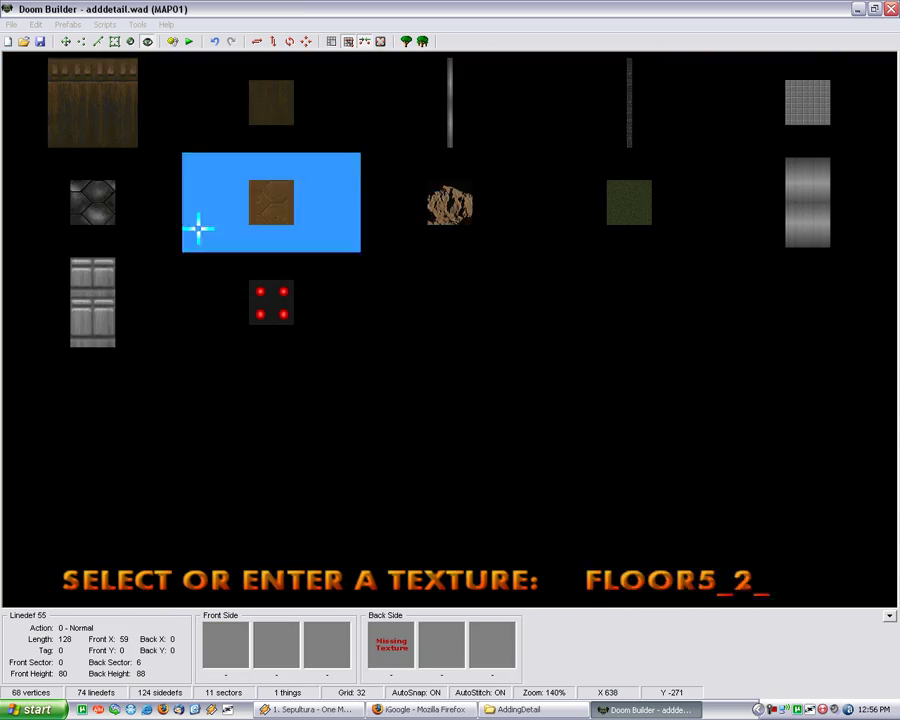
pyautogui.click(198, 229)
pyautogui.press('d')
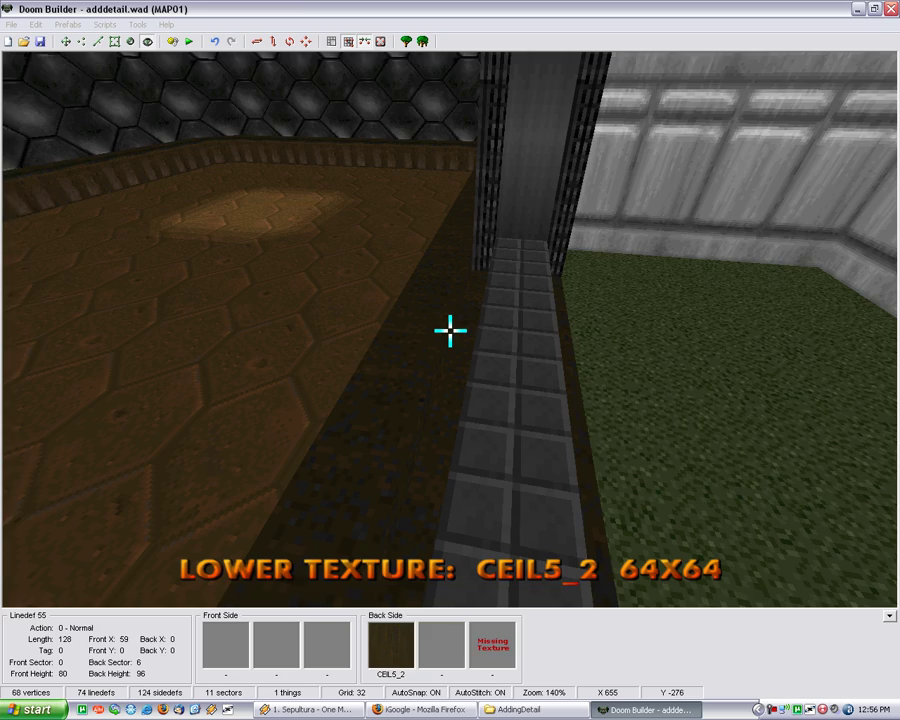
# Step: Apply the SHAWN2 texture to the floor of the narrow sector surrounding the window ledge
pyautogui.click(450, 330)
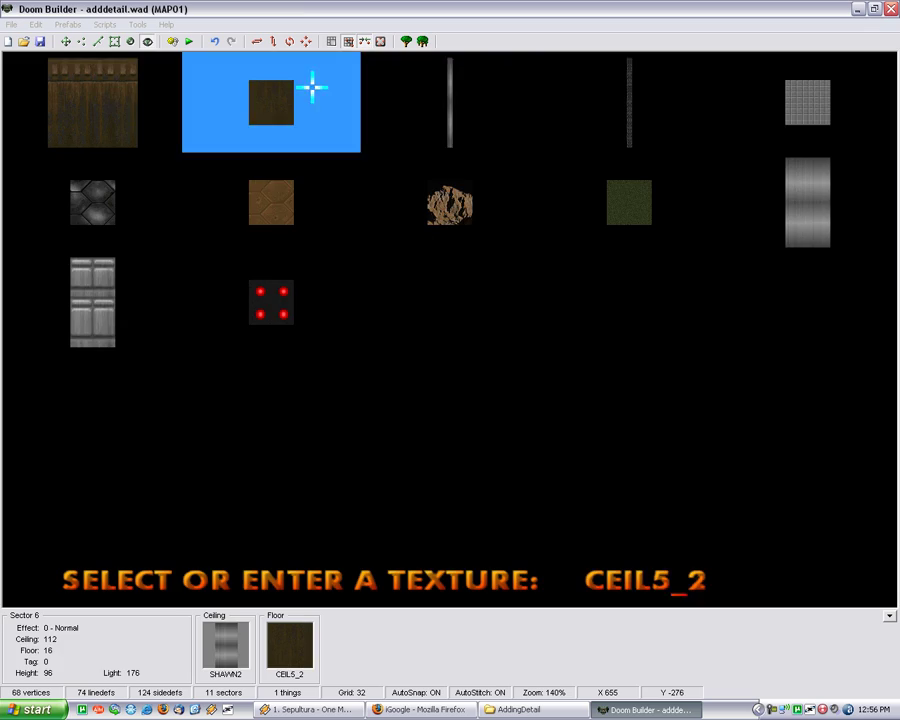
pyautogui.press('Return')
pyautogui.press('w')
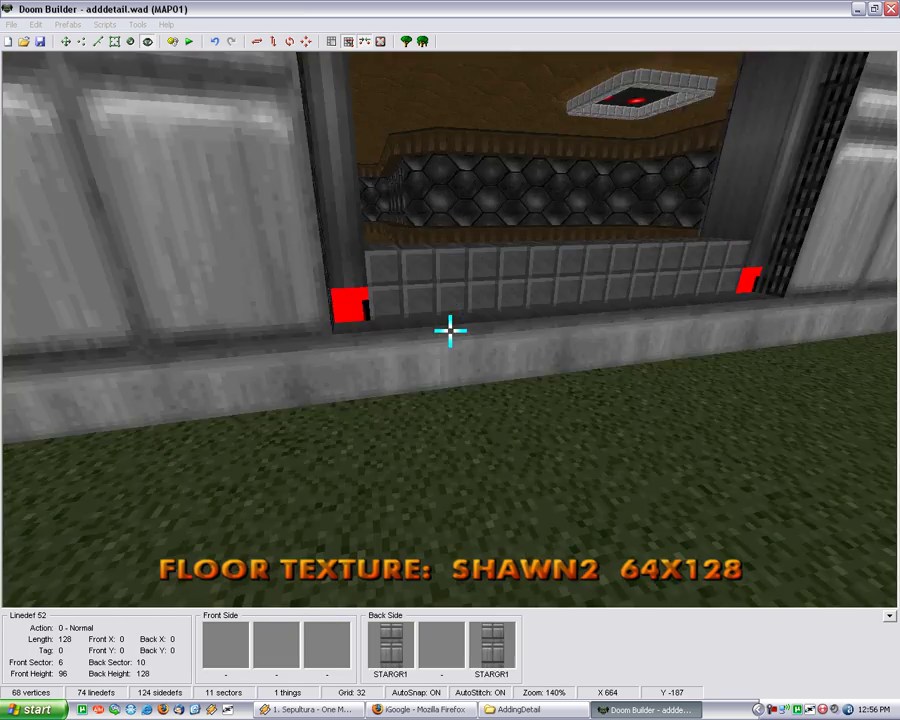
# Step: Apply the DOORSTOP texture to the missing lower faces of both window posts on the outdoor side
pyautogui.press('e')
pyautogui.click(450, 330)
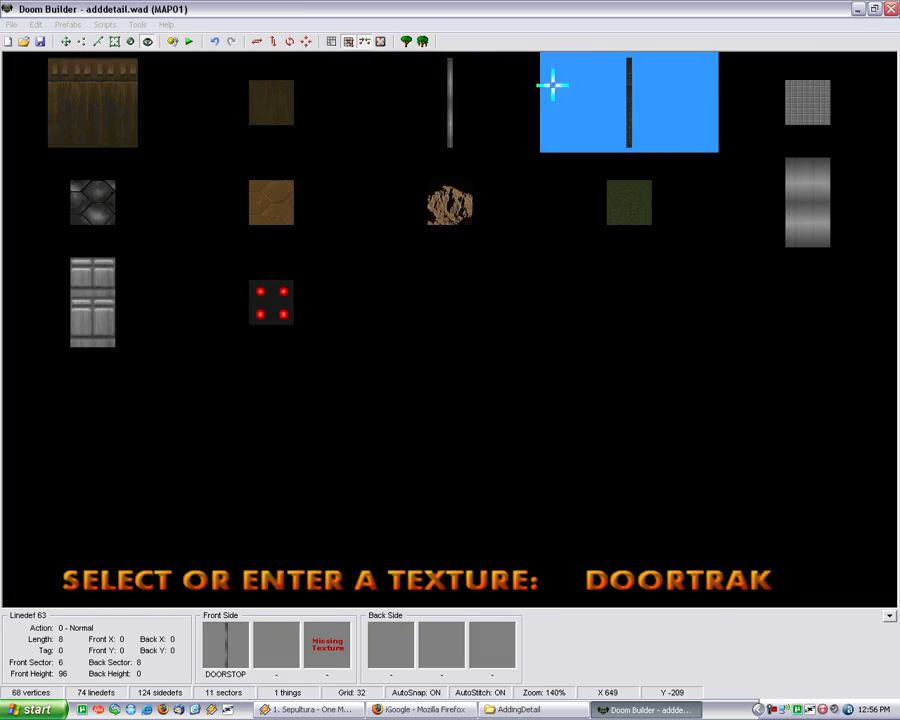
pyautogui.click(475, 95)
pyautogui.press('f')
pyautogui.click(450, 330)
pyautogui.click(460, 97)
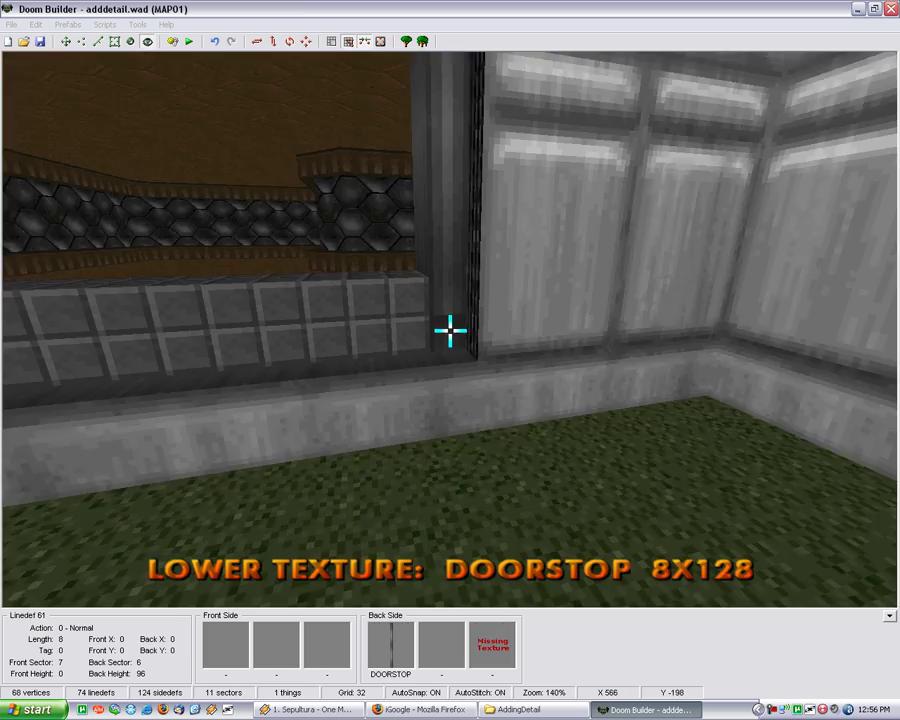
pyautogui.press('d')
# Step: Apply the DOORSTOP texture to the missing lower faces of both window posts on the room side
pyautogui.press('e')
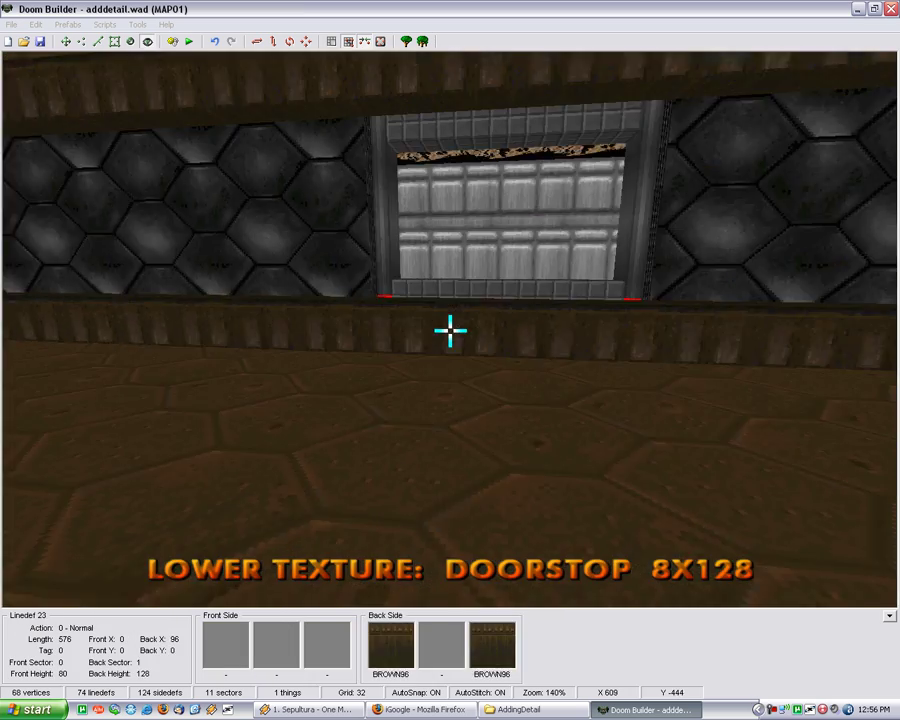
pyautogui.press('e')
pyautogui.click(450, 330)
pyautogui.click(782, 96)
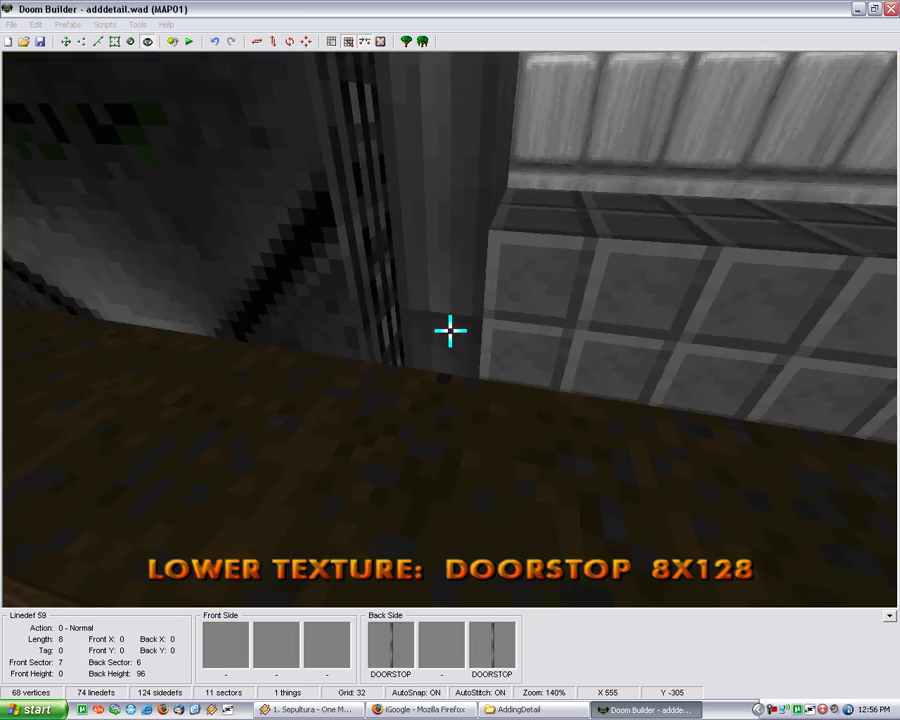
pyautogui.press('w')
pyautogui.click(450, 330)
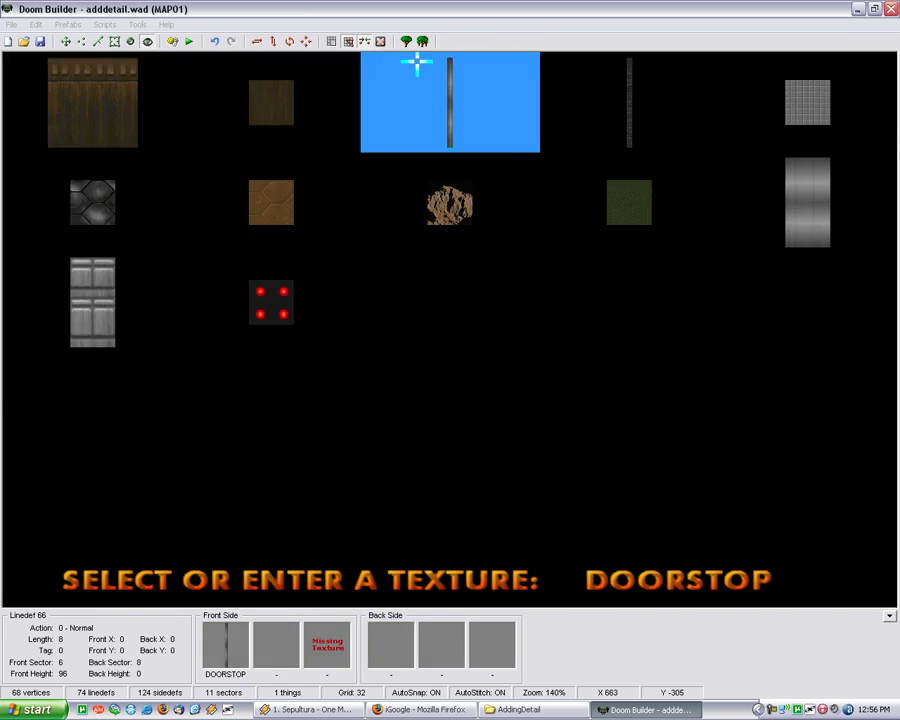
pyautogui.click(412, 62)
pyautogui.press('d')
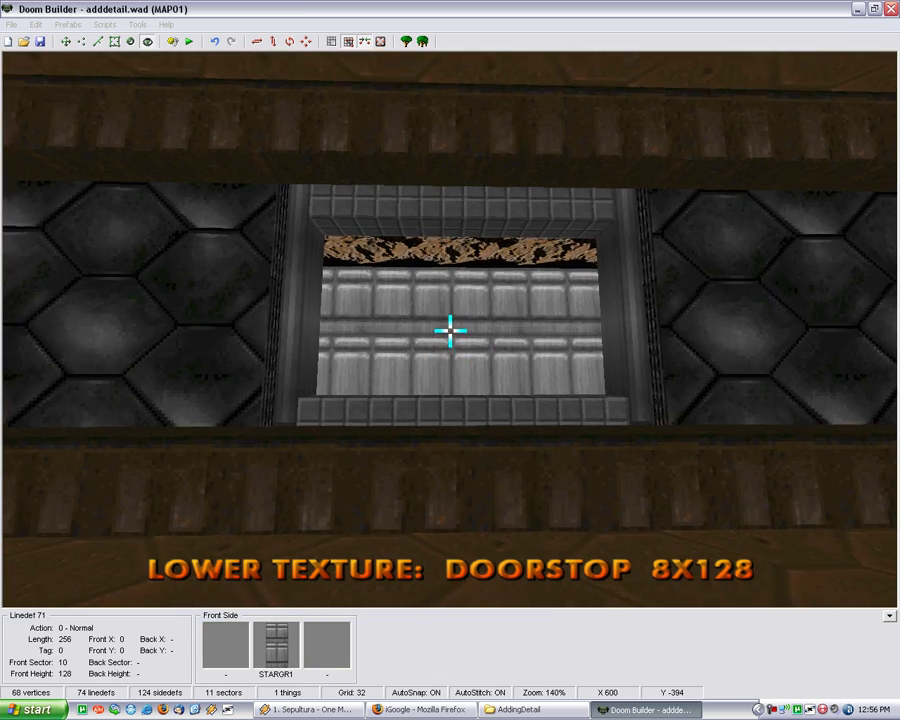
# Step: Inspect the textured window in 3D from the room and the outdoor area, and return to the 2D line view
pyautogui.press('f')
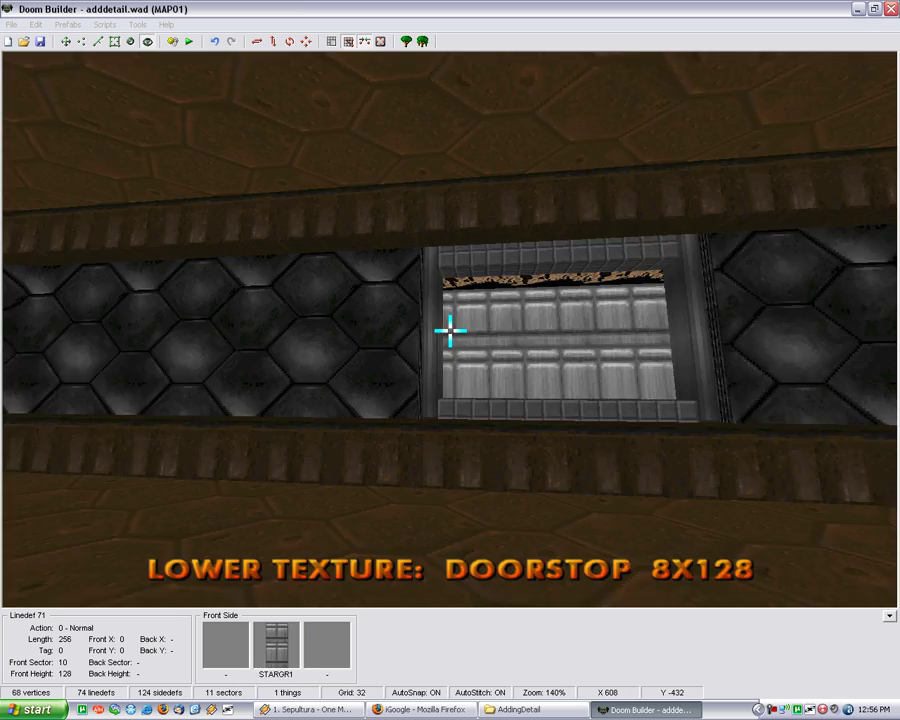
pyautogui.press('w')
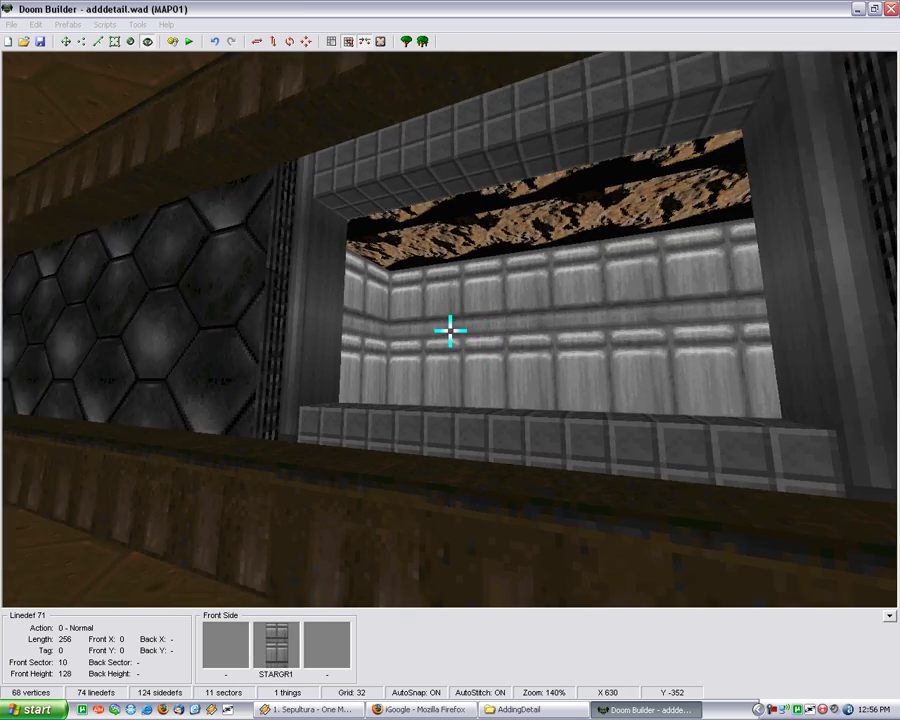
pyautogui.press('f')
pyautogui.press('e')
pyautogui.press('d')
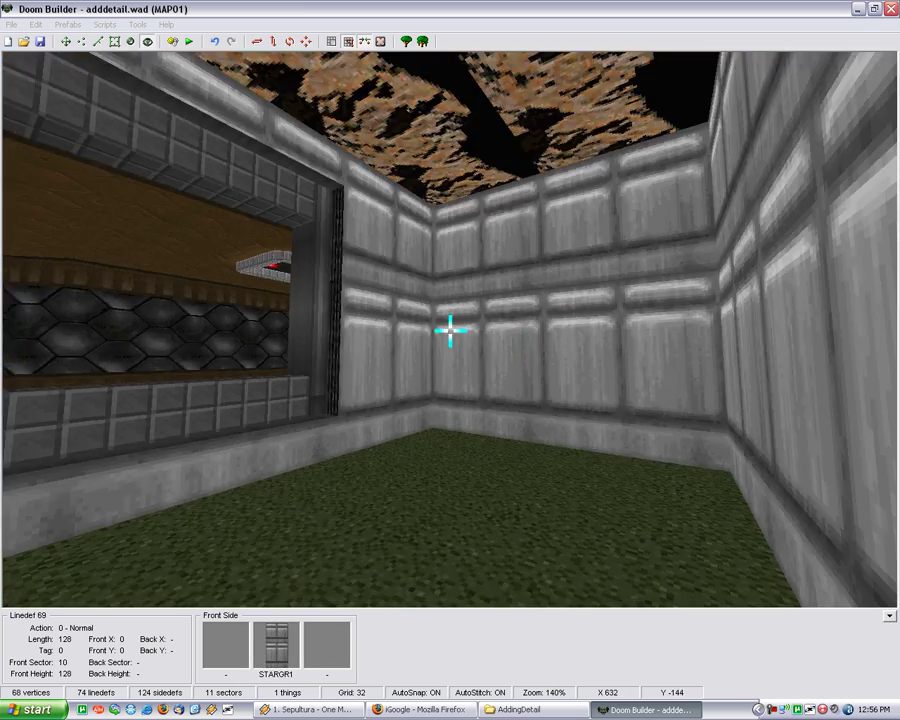
pyautogui.press('e')
pyautogui.press('s')
pyautogui.press('d')
pyautogui.press('e')
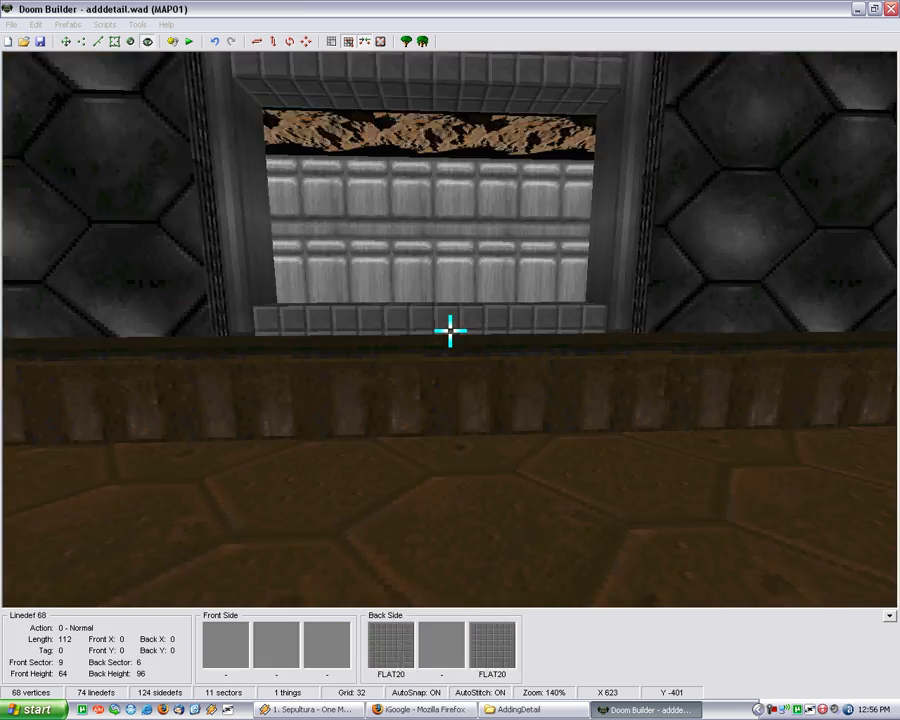
pyautogui.press('s')
pyautogui.press('e')
pyautogui.press('f')
pyautogui.press('d')
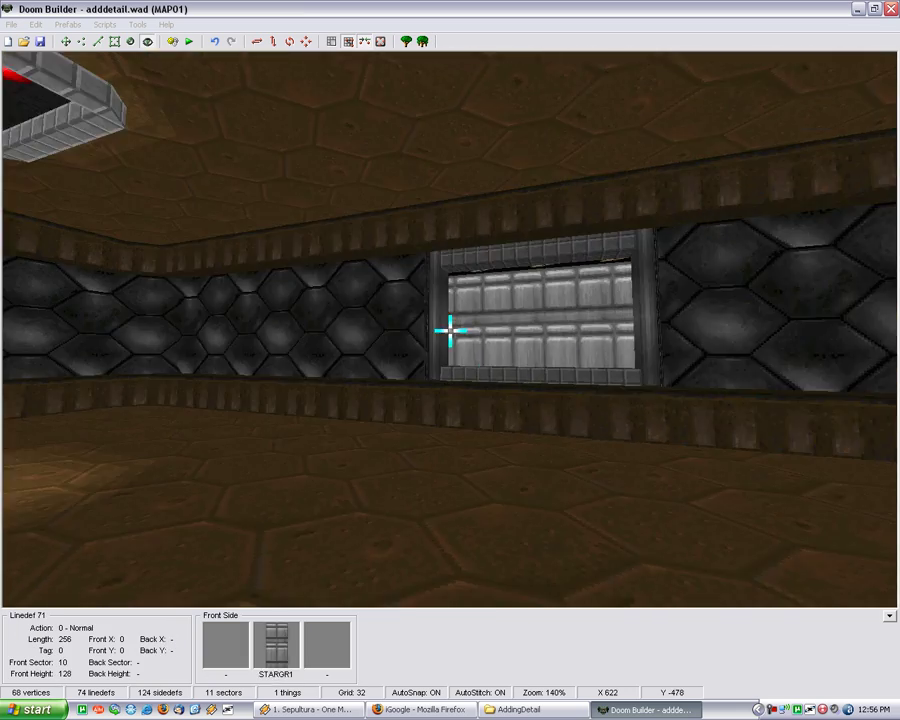
pyautogui.press('e')
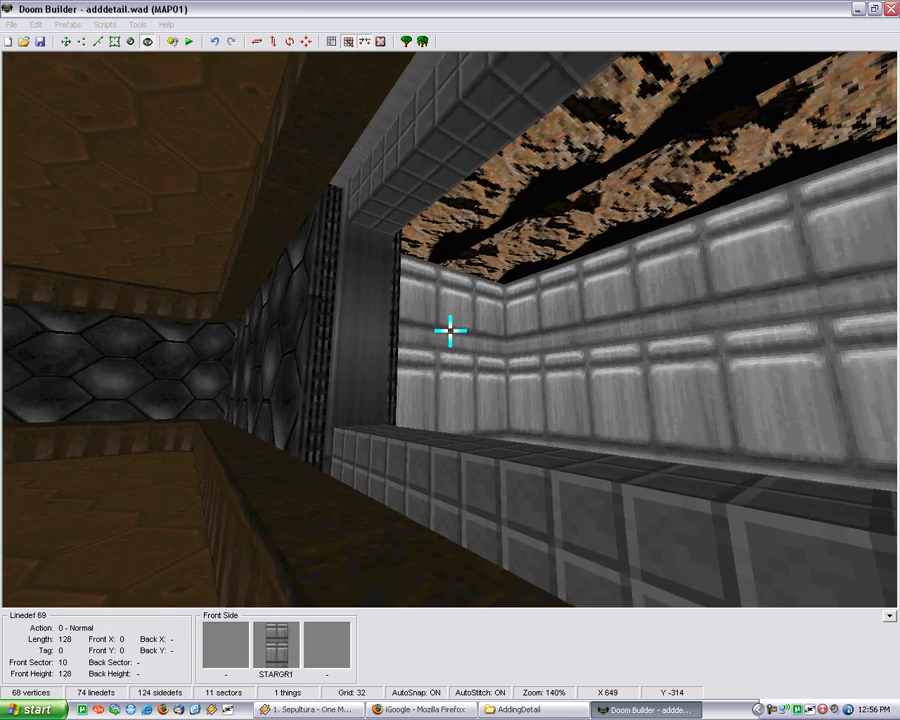
pyautogui.press('s')
pyautogui.press('Escape')
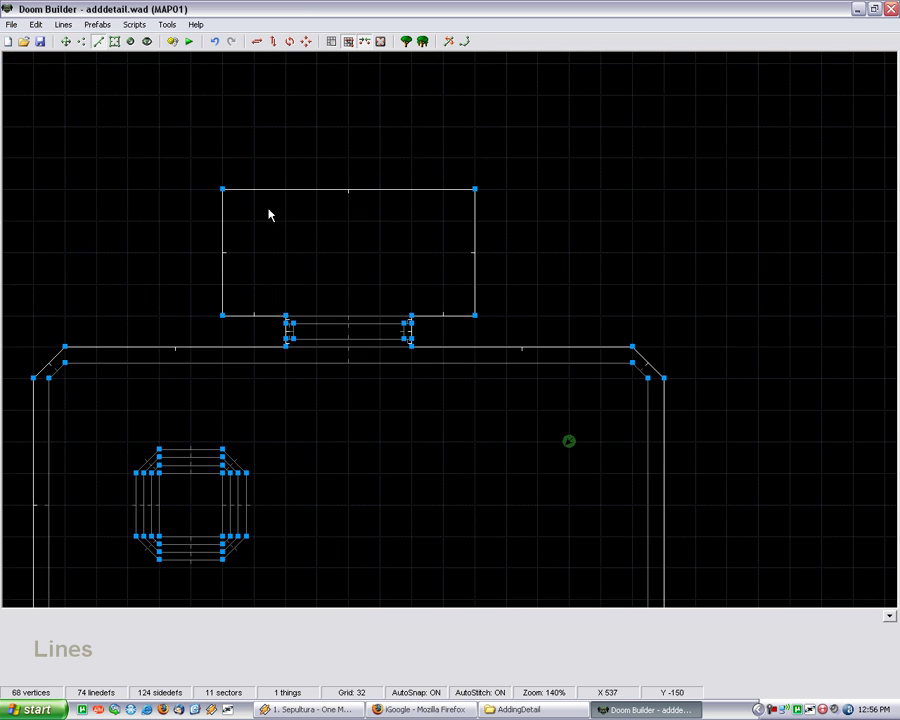
# Step: Set the map grid size to 8 units
pyautogui.scroll(-1, 267, 322)
pyautogui.scroll(6, 280, 295)
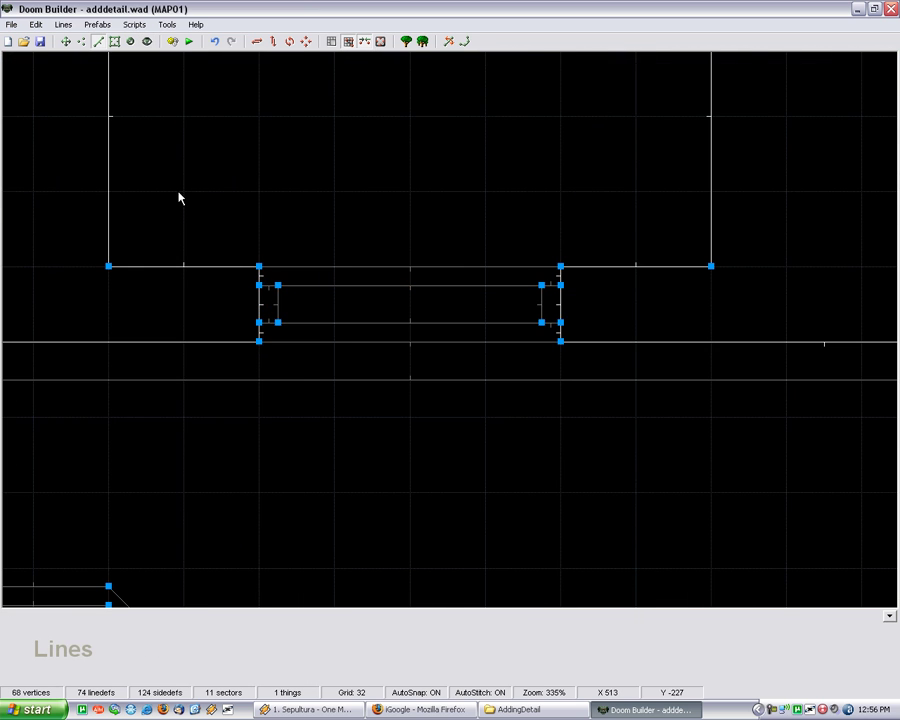
pyautogui.scroll(-7, 171, 176)
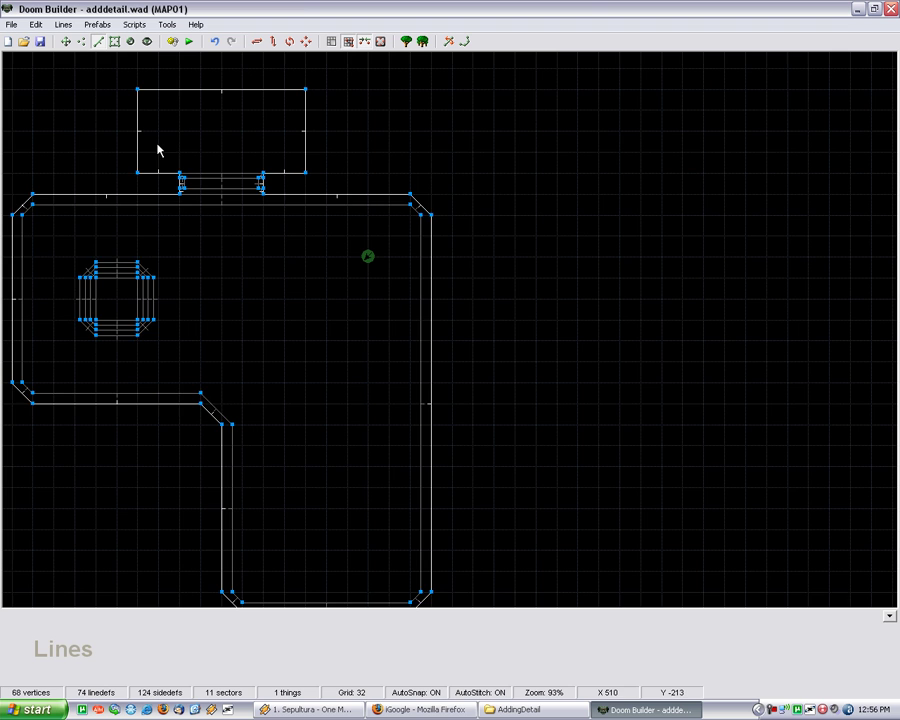
pyautogui.scroll(-1, 136, 133)
pyautogui.scroll(5, 146, 130)
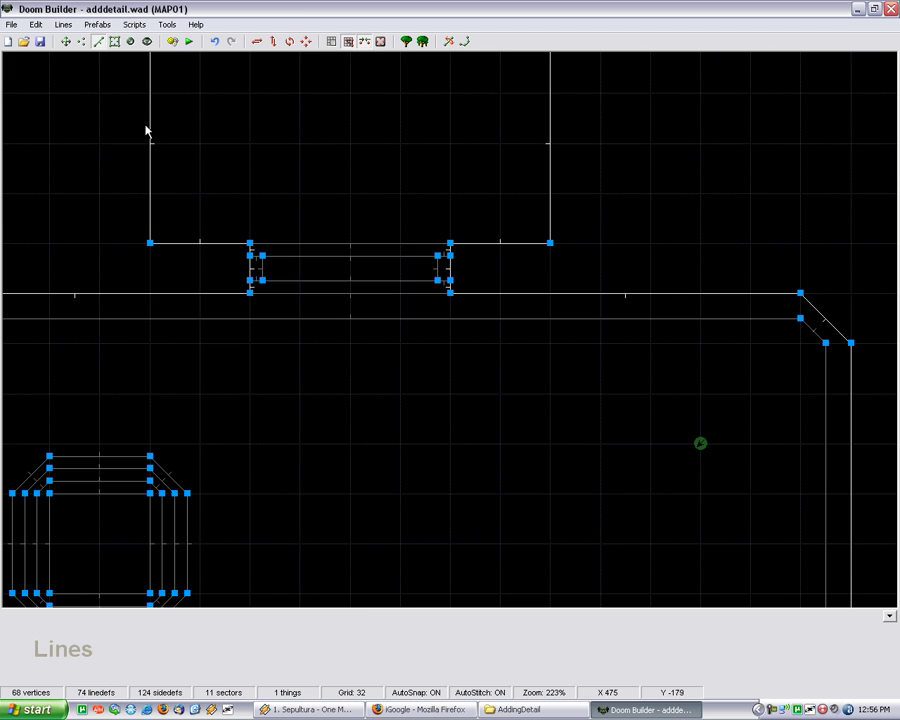
pyautogui.scroll(5, 285, 237)
pyautogui.click(331, 41)
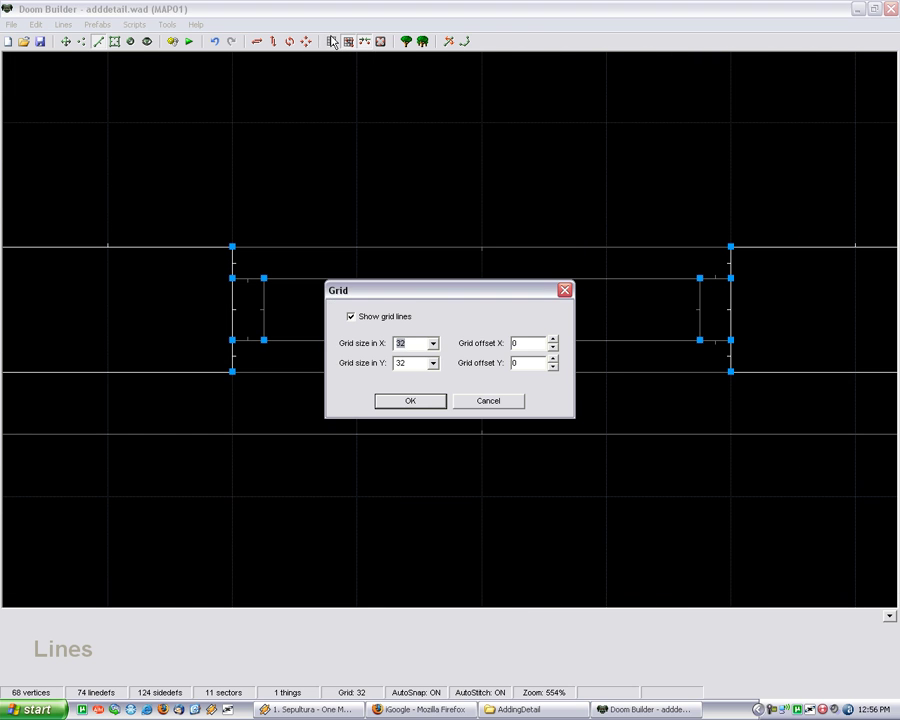
pyautogui.press('Return')
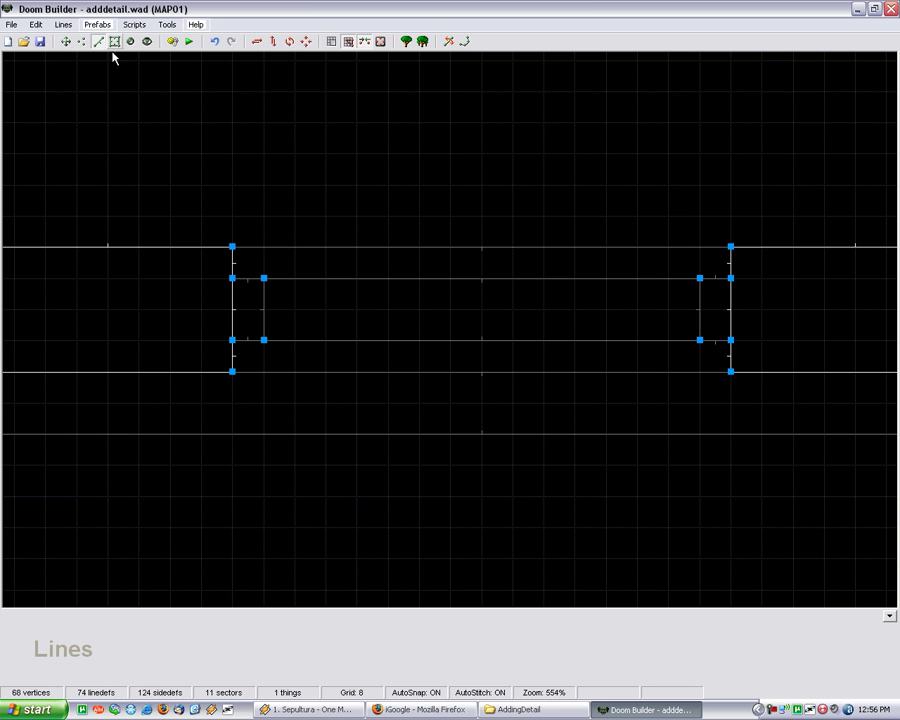
# Step: Draw a horizontal line through the centre of the window's middle sector, joining the midpoints of the two posts' inner sides
pyautogui.scroll(2, 259, 310)
pyautogui.rightClick(273, 313)
pyautogui.scroll(-3, 492, 300)
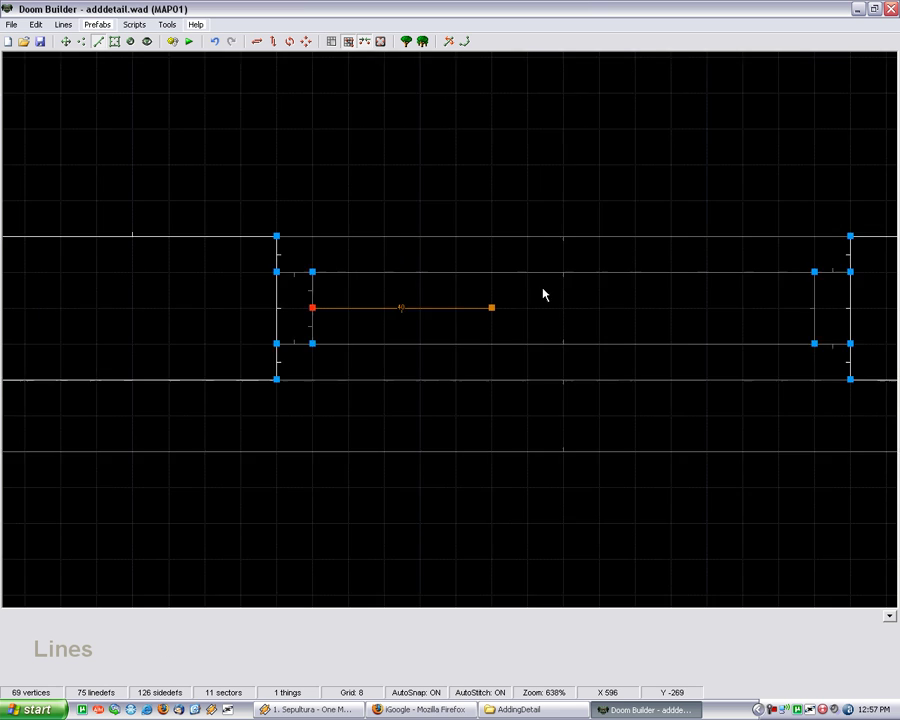
pyautogui.click(706, 304)
pyautogui.rightClick(706, 304)
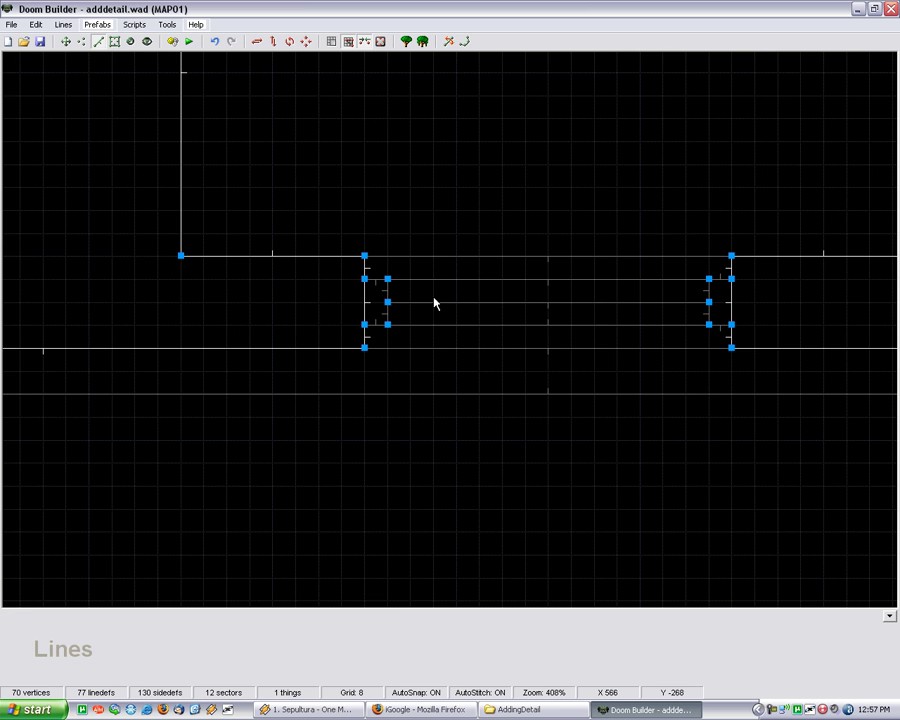
# Step: Apply the MIDSPACE grating as the middle texture on both the front and back sides of the line across the window's centre
pyautogui.rightClick(556, 306)
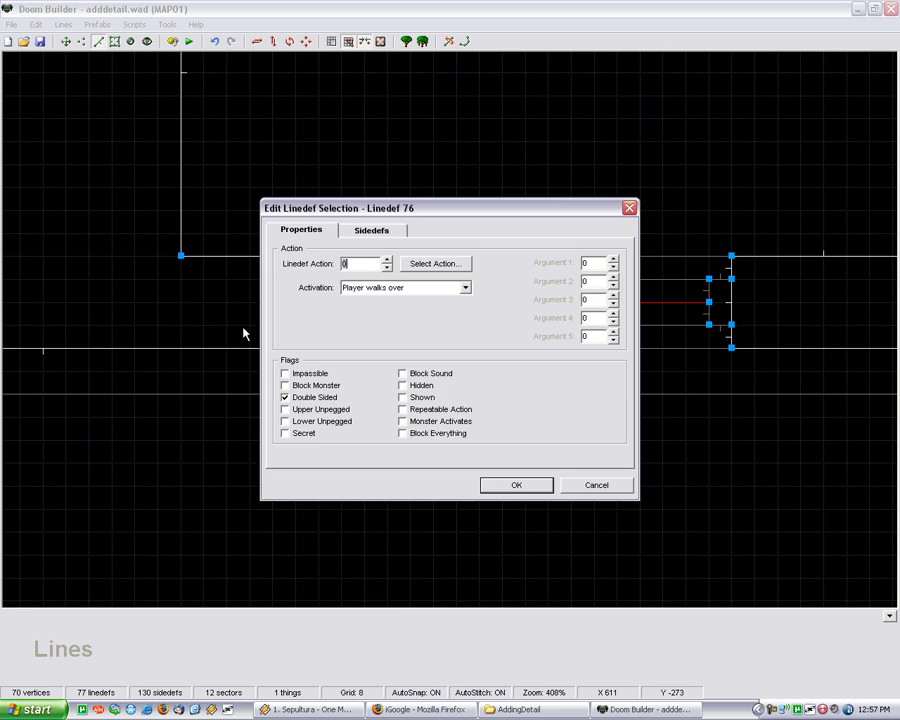
pyautogui.click(383, 231)
pyautogui.click(510, 280)
pyautogui.press('Tab')
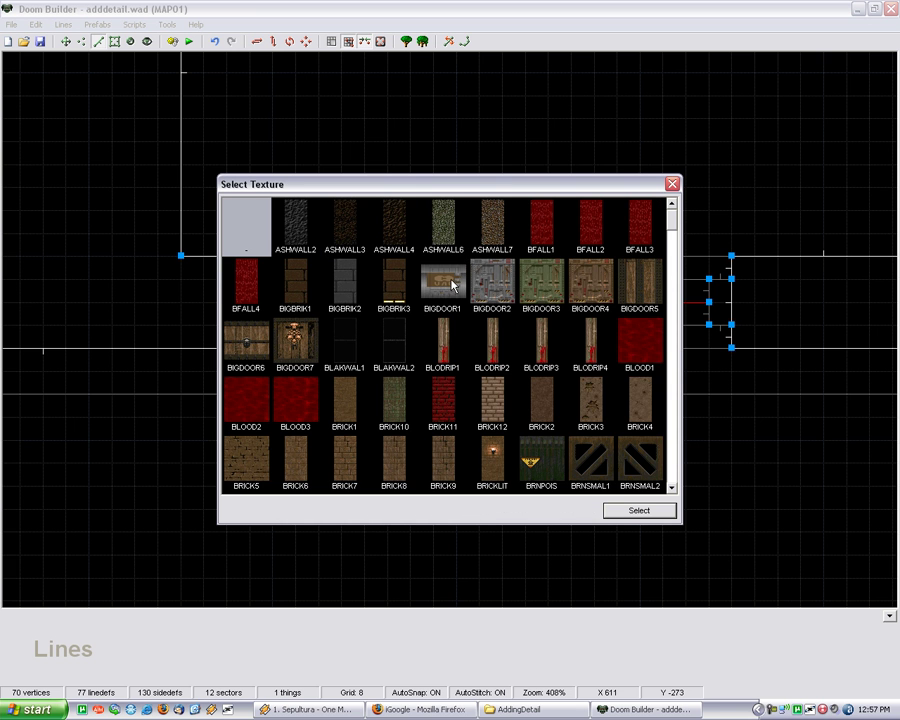
pyautogui.scroll(-3, 450, 286)
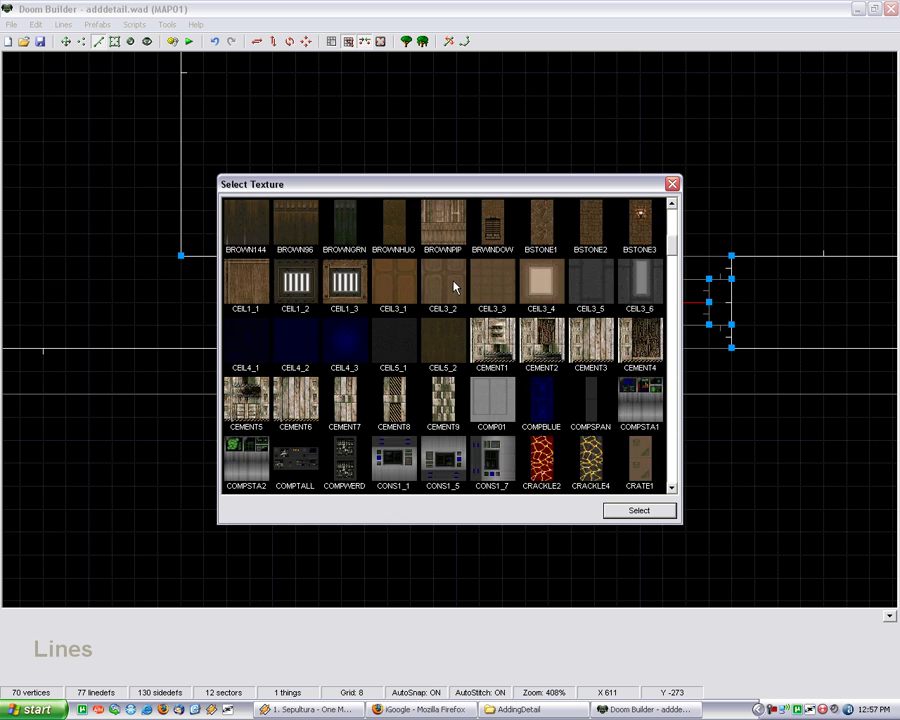
pyautogui.scroll(-4, 453, 287)
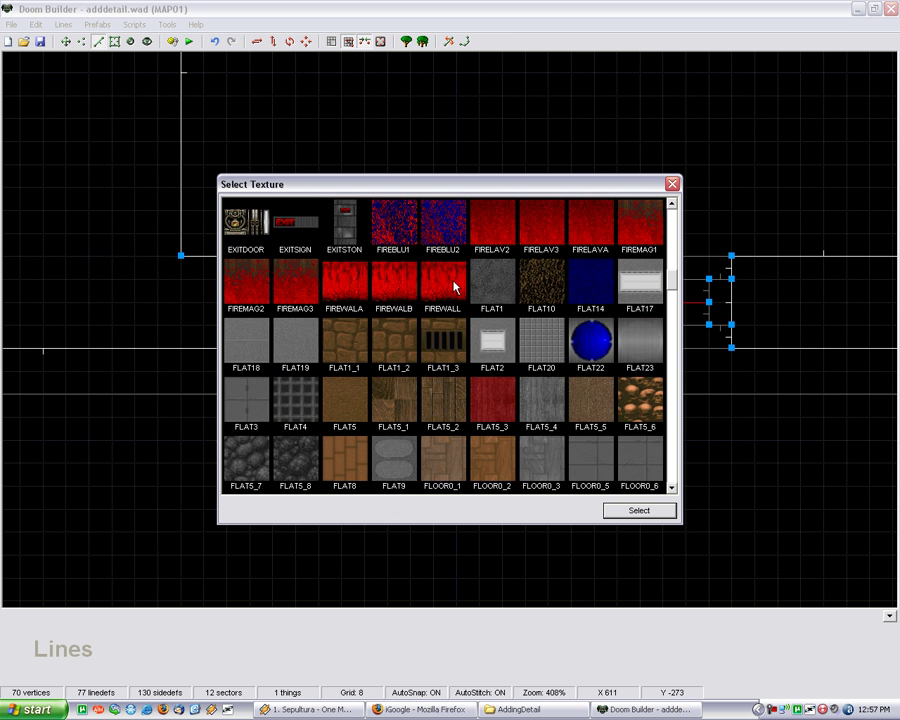
pyautogui.scroll(-4, 448, 287)
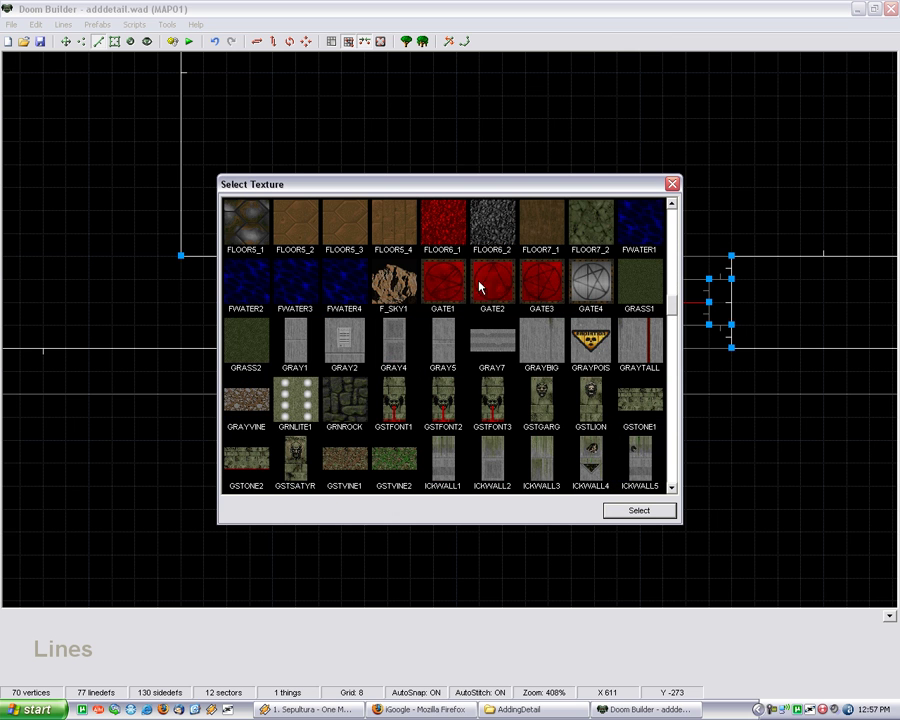
pyautogui.scroll(-1, 455, 299)
pyautogui.scroll(-4, 466, 300)
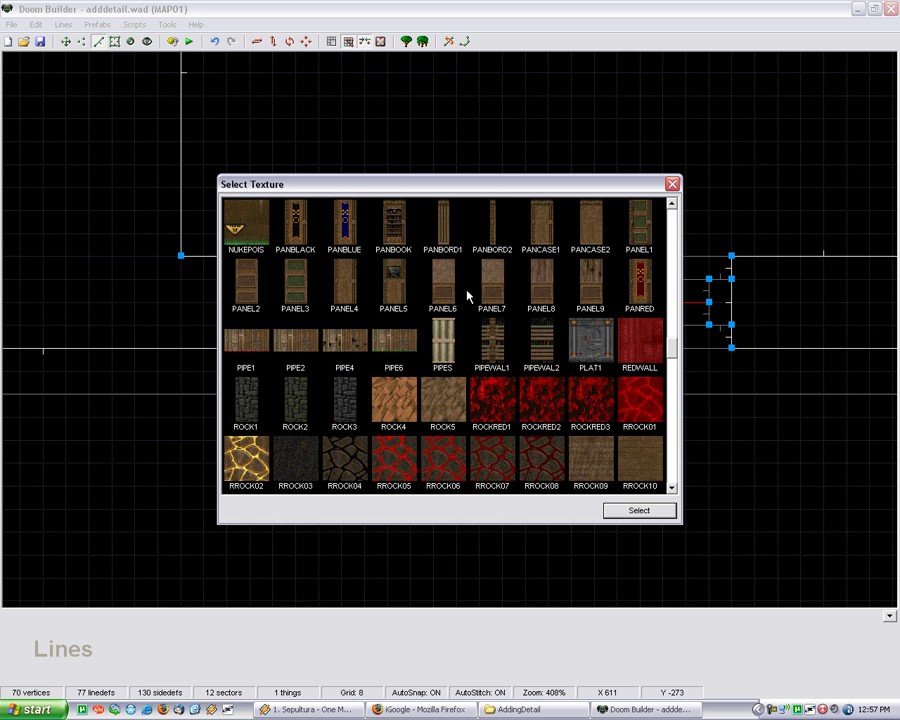
pyautogui.scroll(-4, 466, 295)
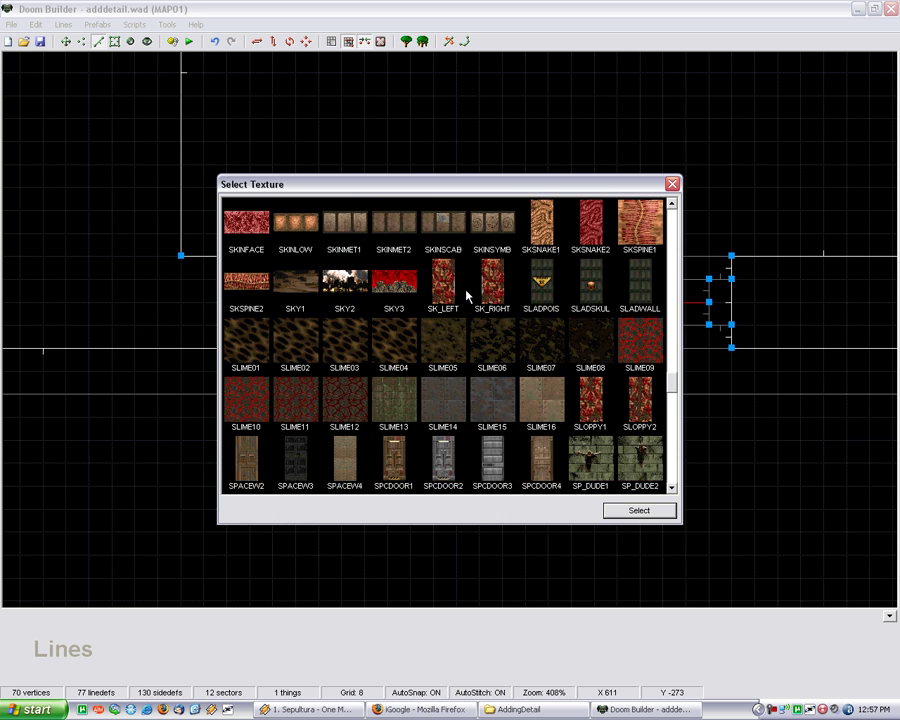
pyautogui.scroll(-2, 466, 295)
pyautogui.scroll(6, 466, 292)
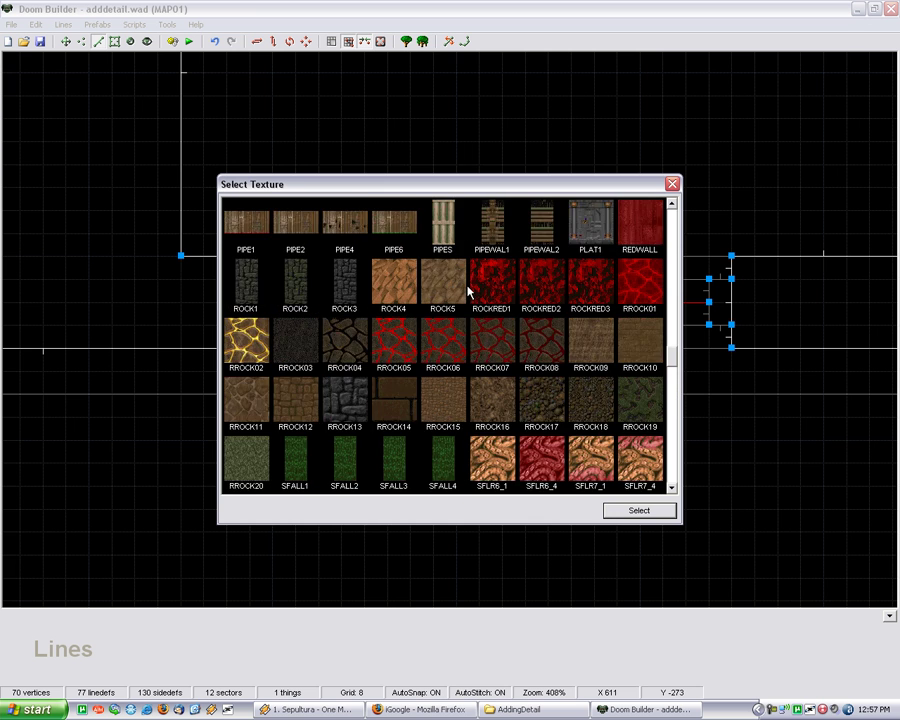
pyautogui.scroll(2, 466, 290)
pyautogui.doubleClick(645, 237)
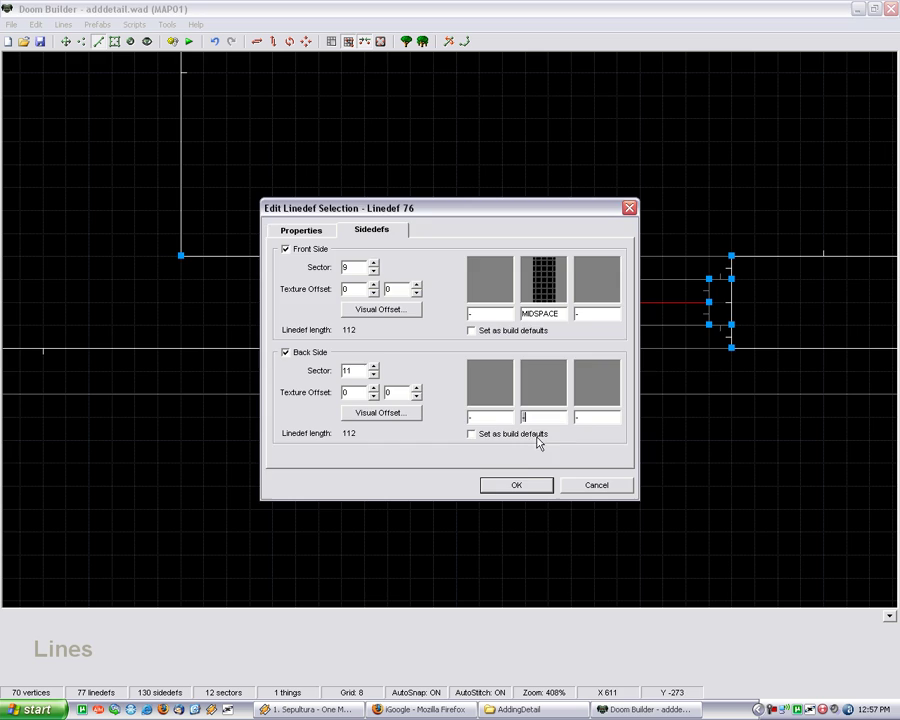
pyautogui.click(516, 485)
# Step: Inspect the MIDSPACE grating in 3D from several positions inside the room
pyautogui.press('w')
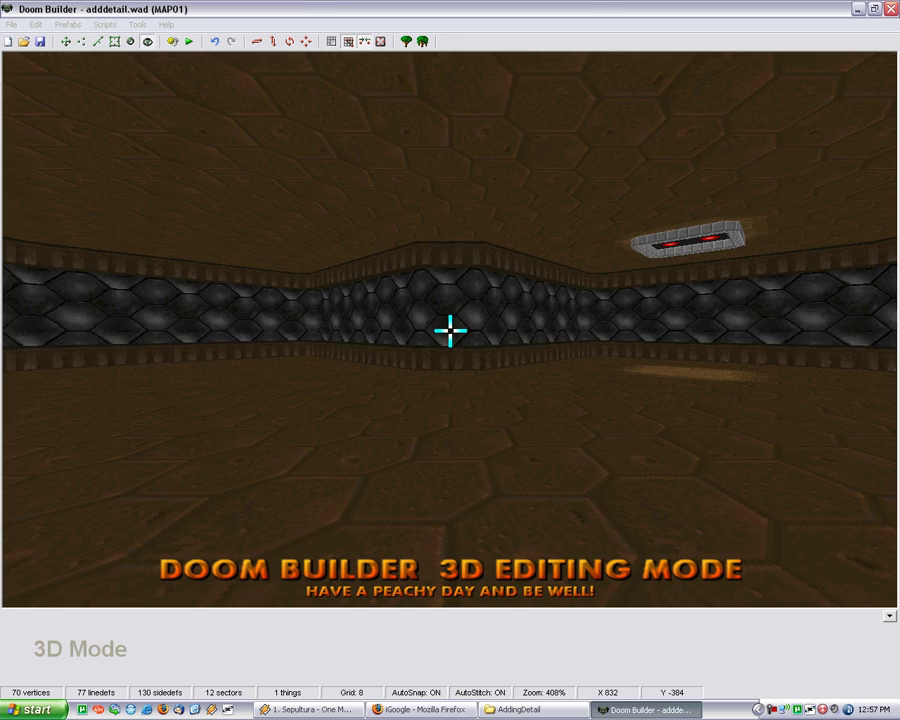
pyautogui.press('s')
pyautogui.press('e')
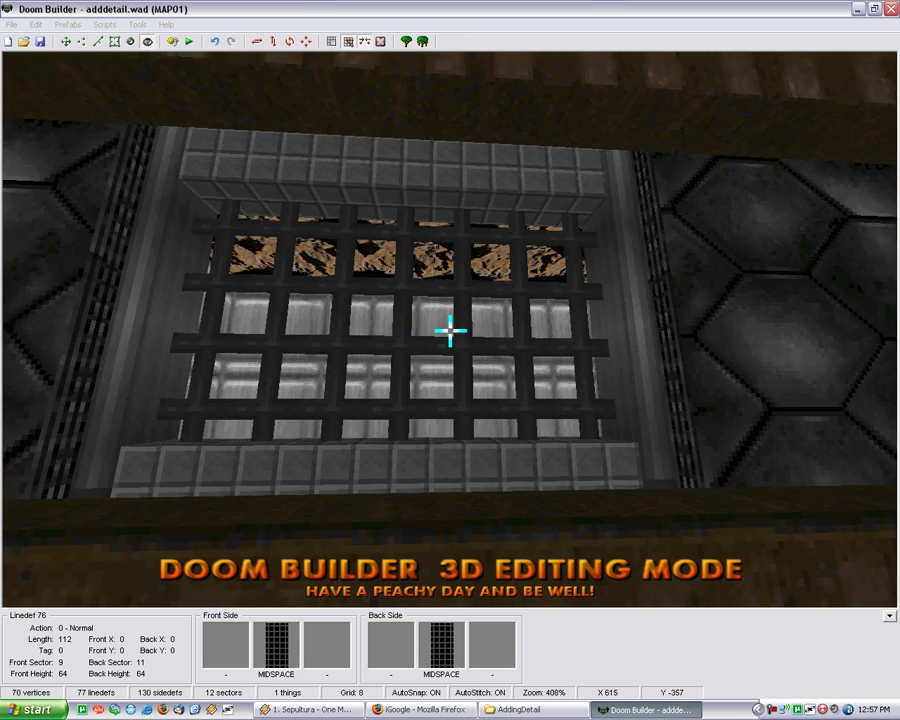
pyautogui.press('e')
pyautogui.press('d')
pyautogui.press('w')
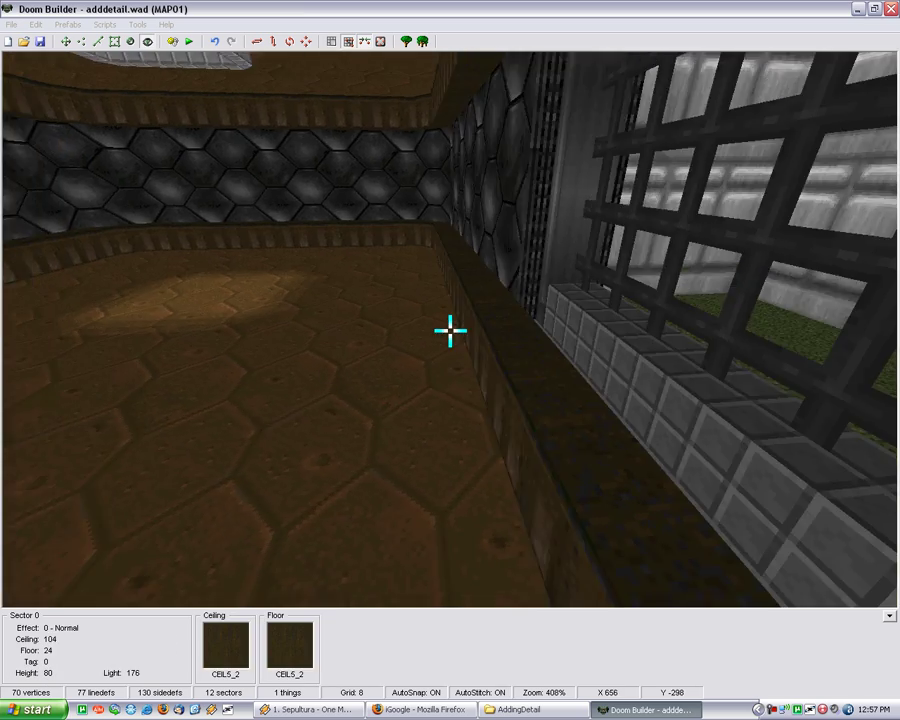
pyautogui.press('w')
pyautogui.press('d')
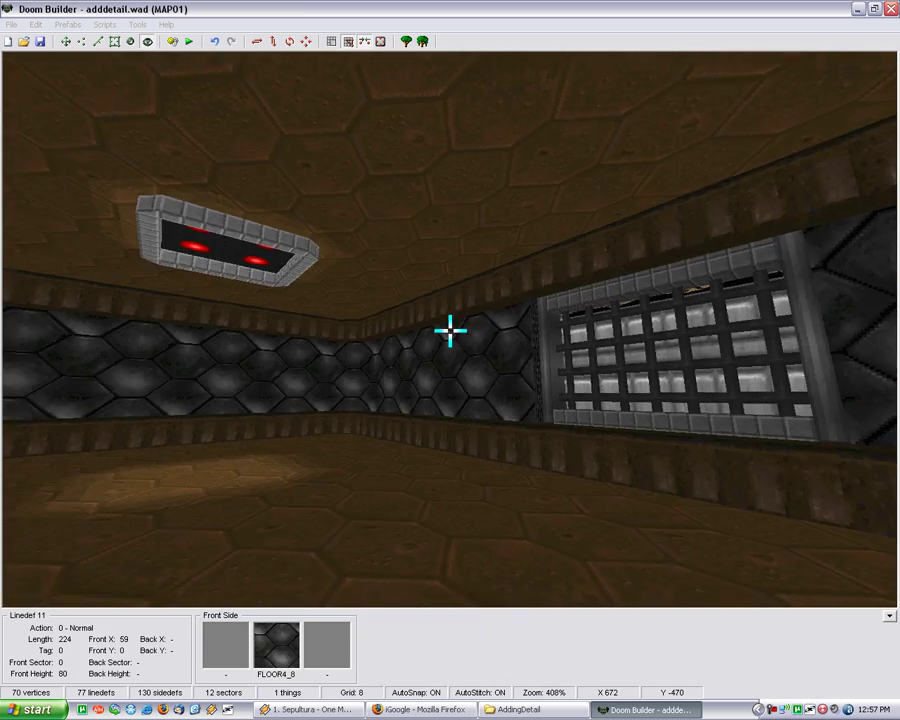
pyautogui.press('e')
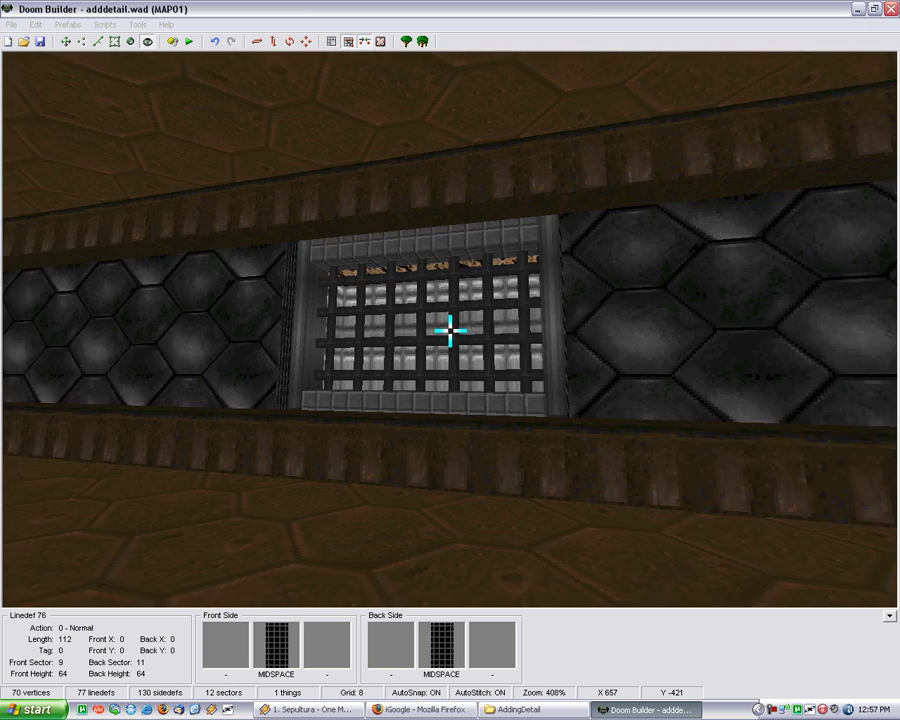
pyautogui.press('w')
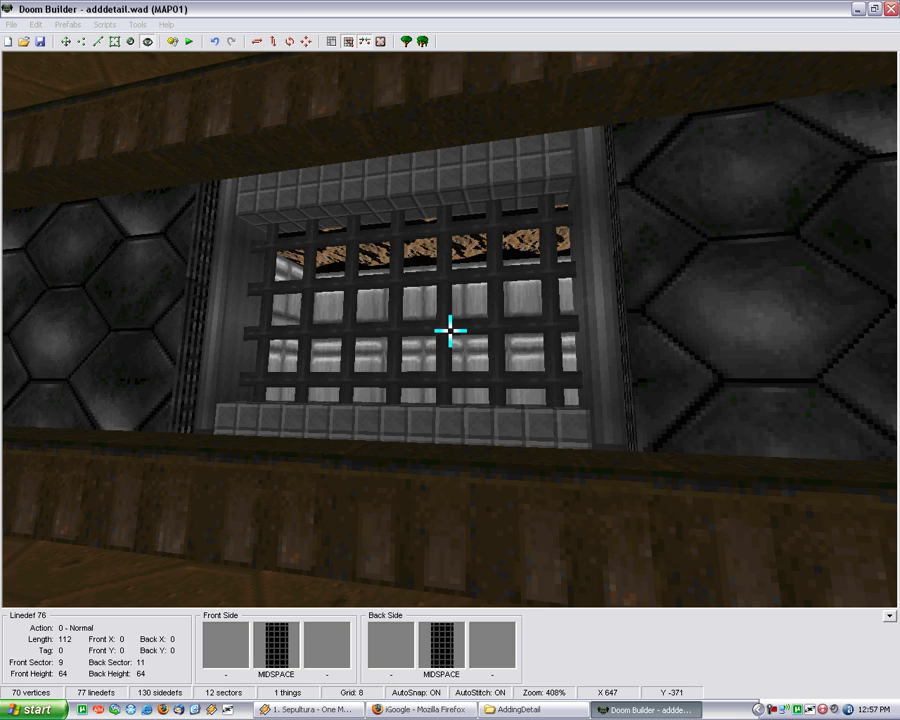
pyautogui.press('d')
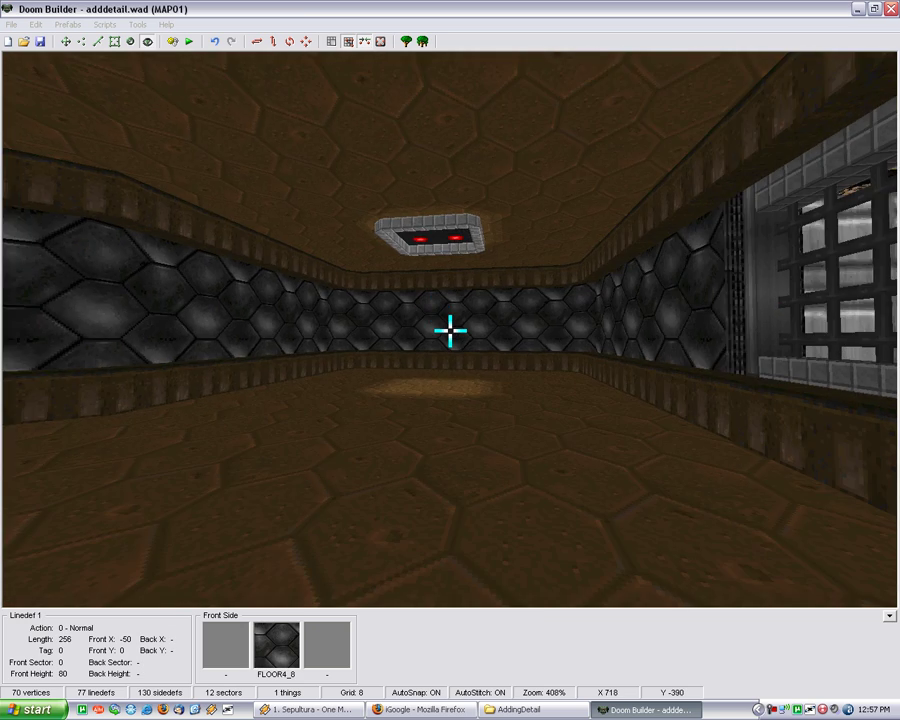
# Step: Examine the grated window in 3D from the outdoor area and again from the room, and return to the 2D line view
pyautogui.press('e')
pyautogui.press('d')
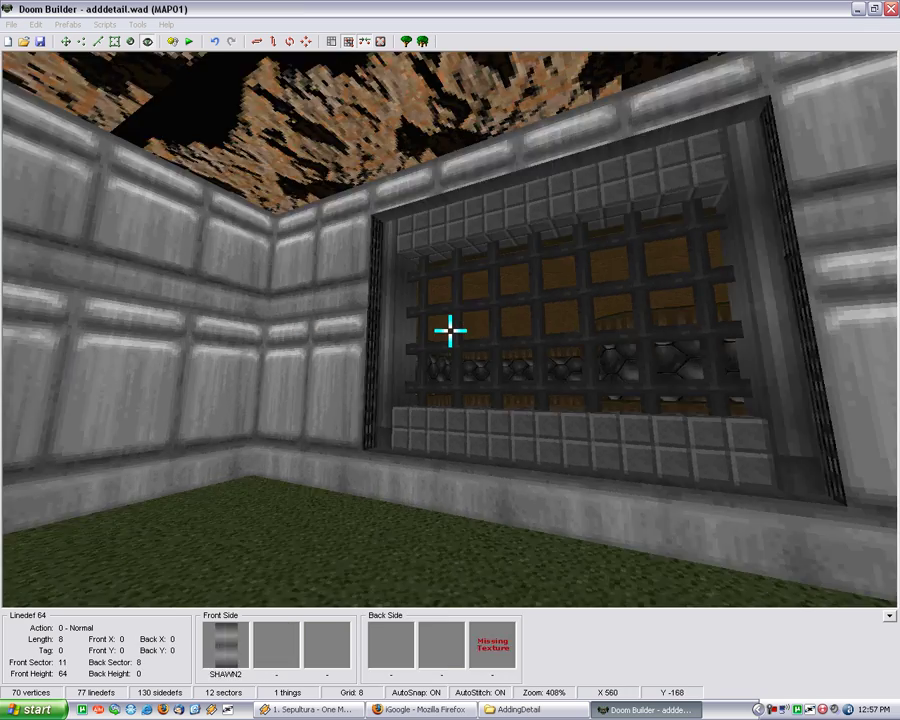
pyautogui.press('s')
pyautogui.press('e')
pyautogui.press('s')
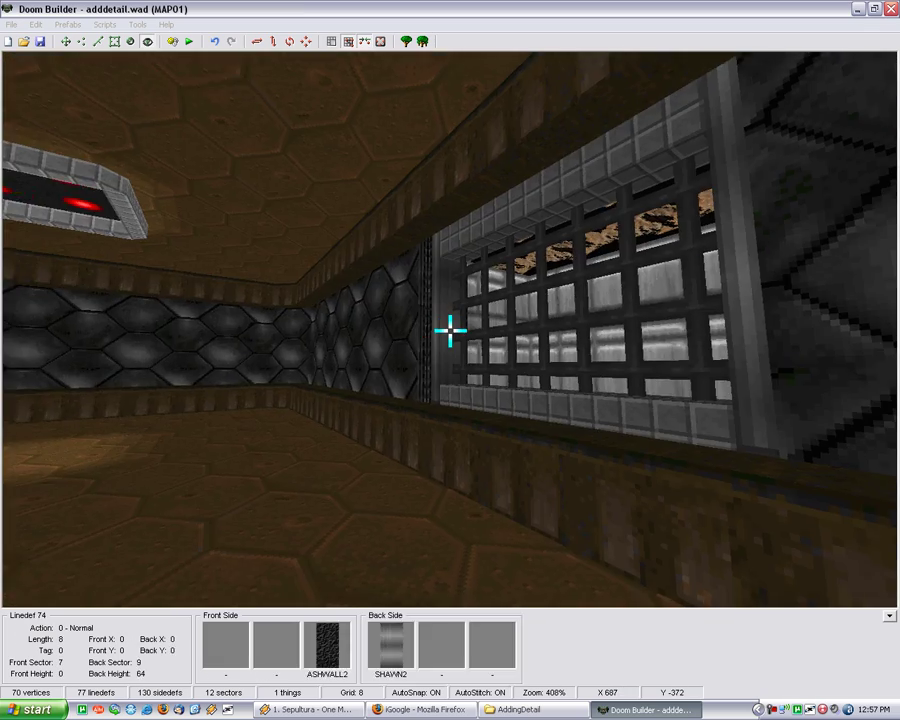
pyautogui.press('f')
pyautogui.press('e')
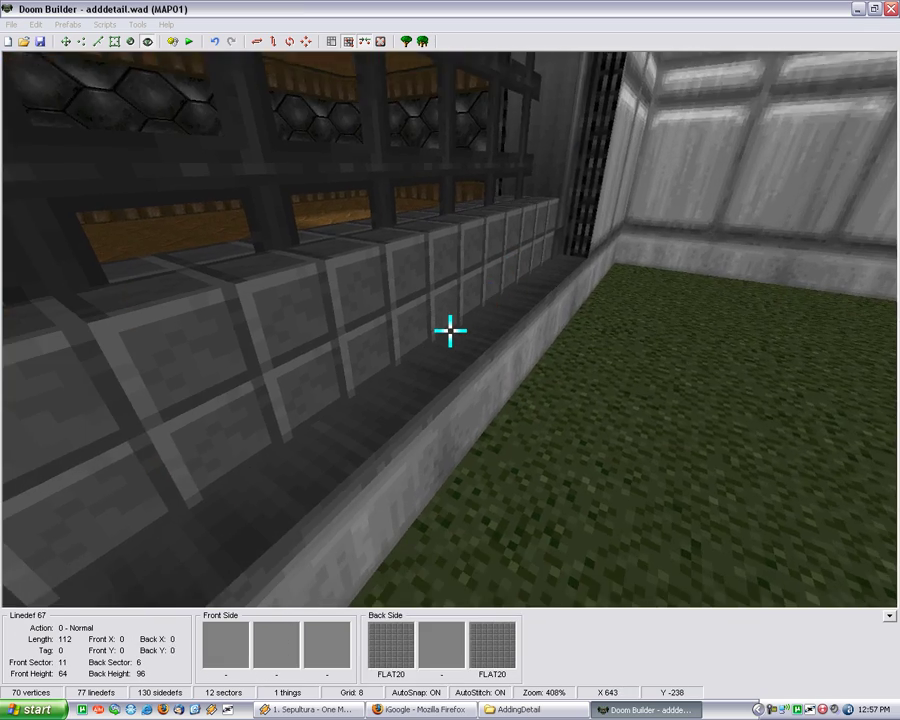
pyautogui.scroll(1, 450, 331)
pyautogui.scroll(-1, 450, 331)
pyautogui.press('s')
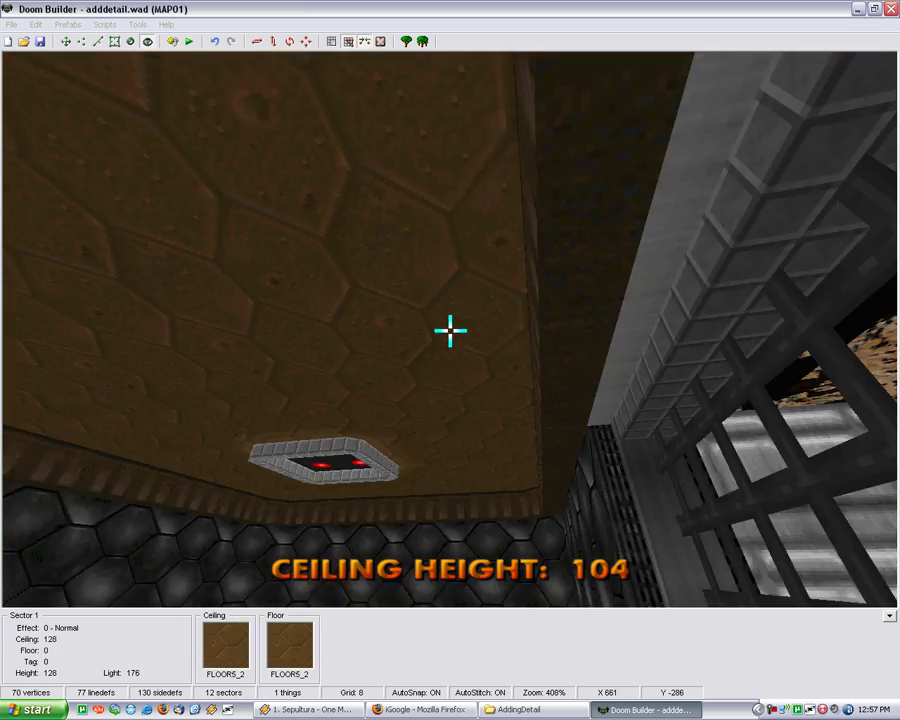
pyautogui.press('w')
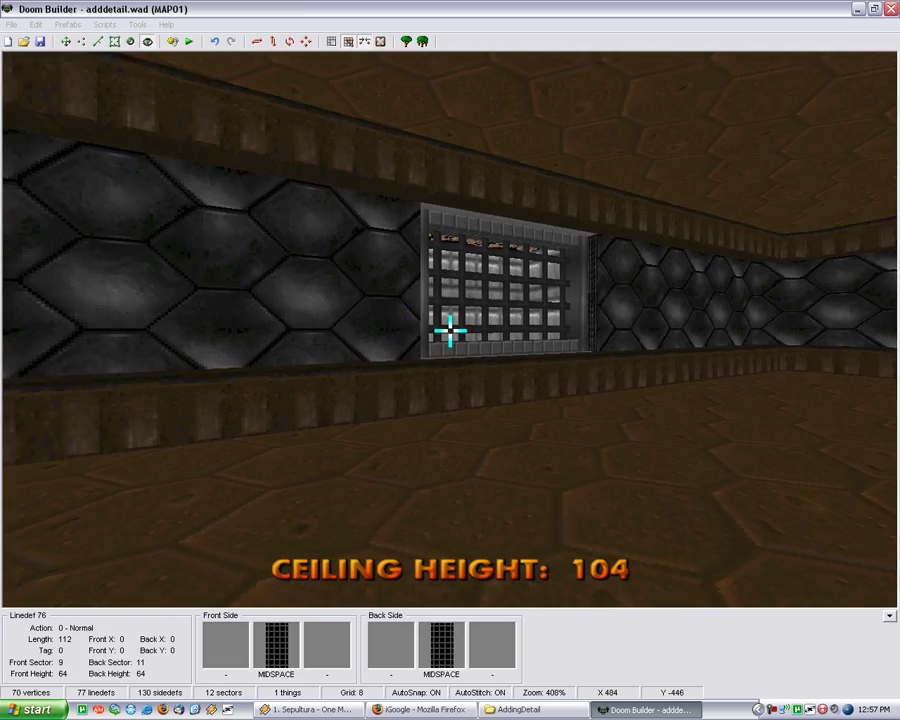
pyautogui.press('e')
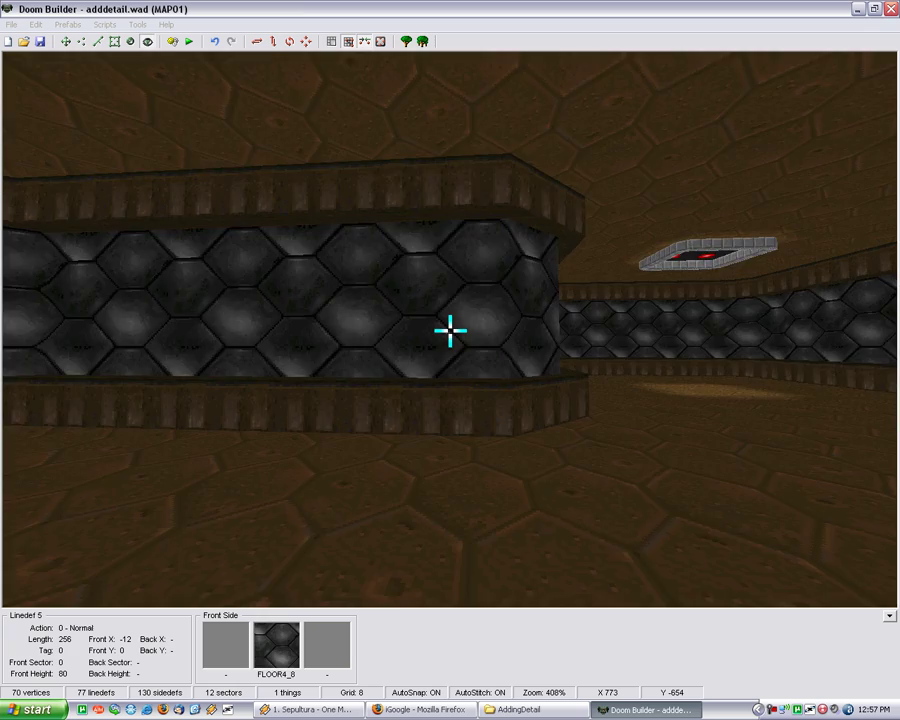
pyautogui.press('w')
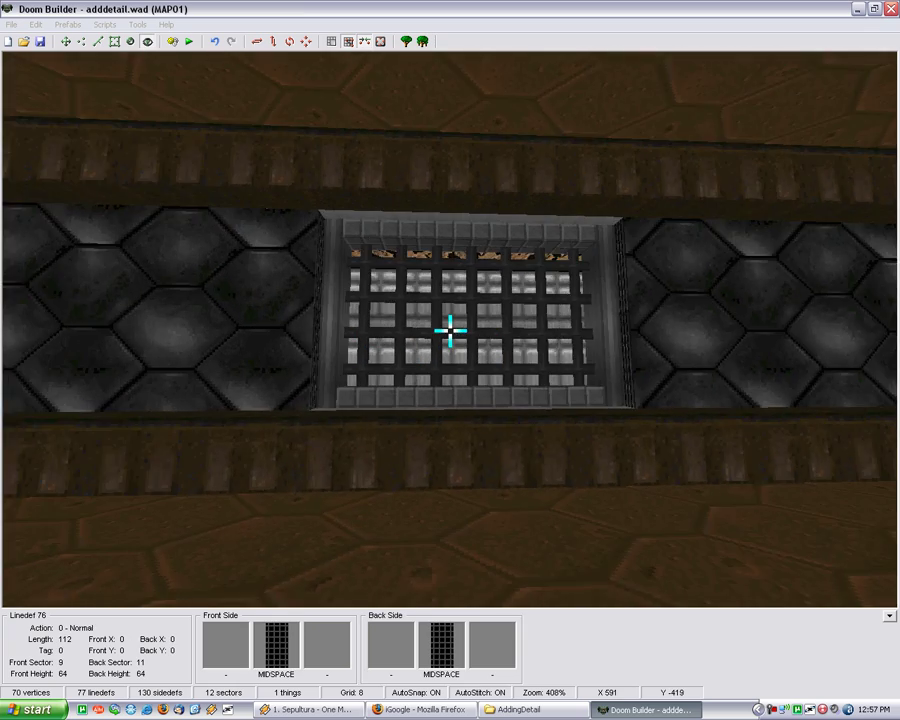
pyautogui.press('Escape')
pyautogui.scroll(-6, 578, 193)
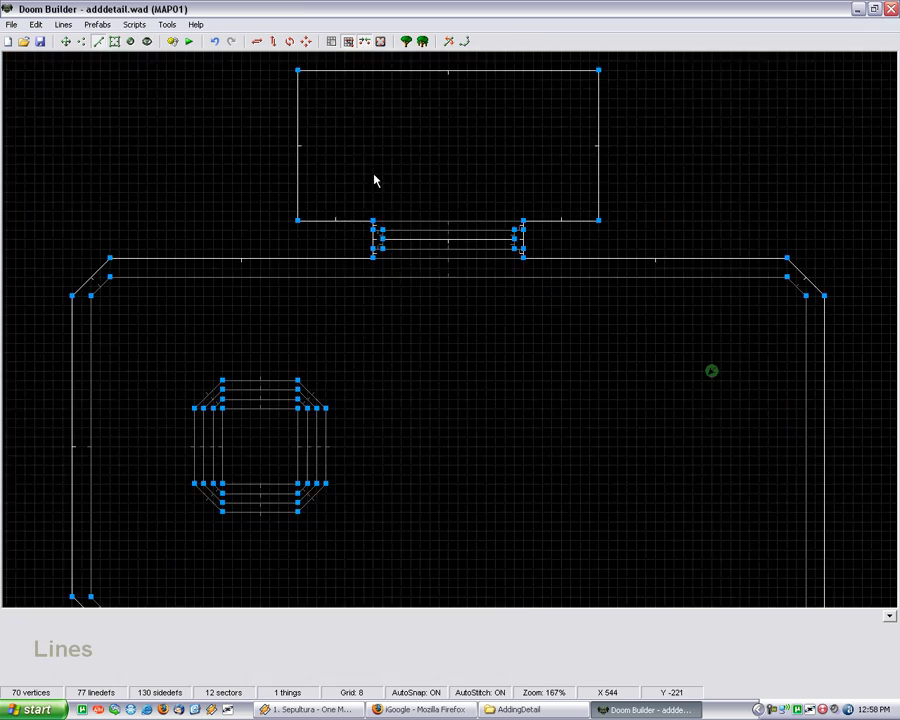
pyautogui.hotkey('alt', 'Tab')
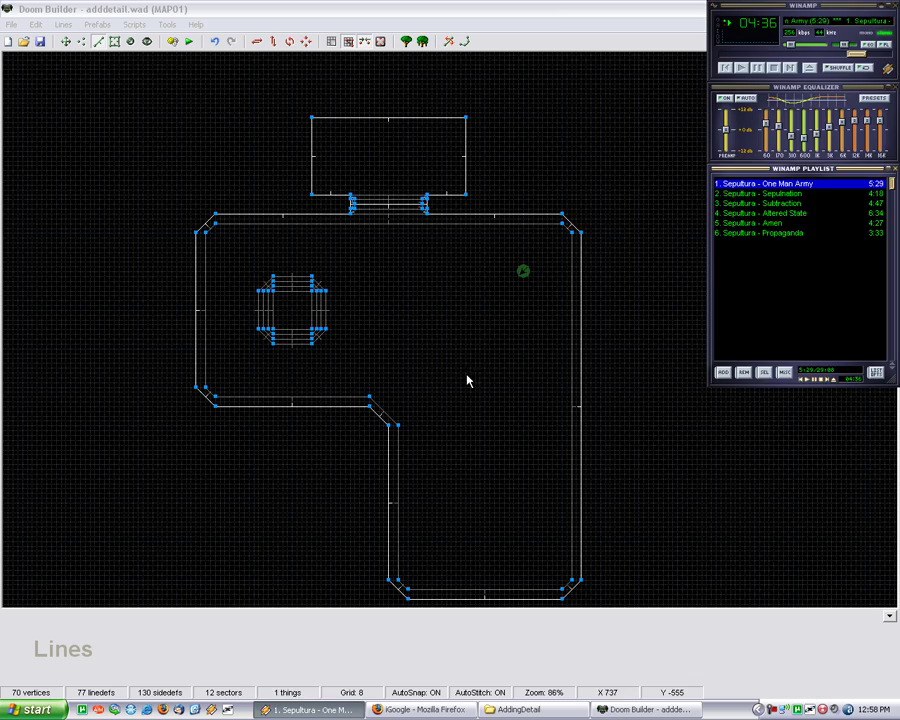
pyautogui.click(565, 8)
pyautogui.scroll(-4, 344, 206)
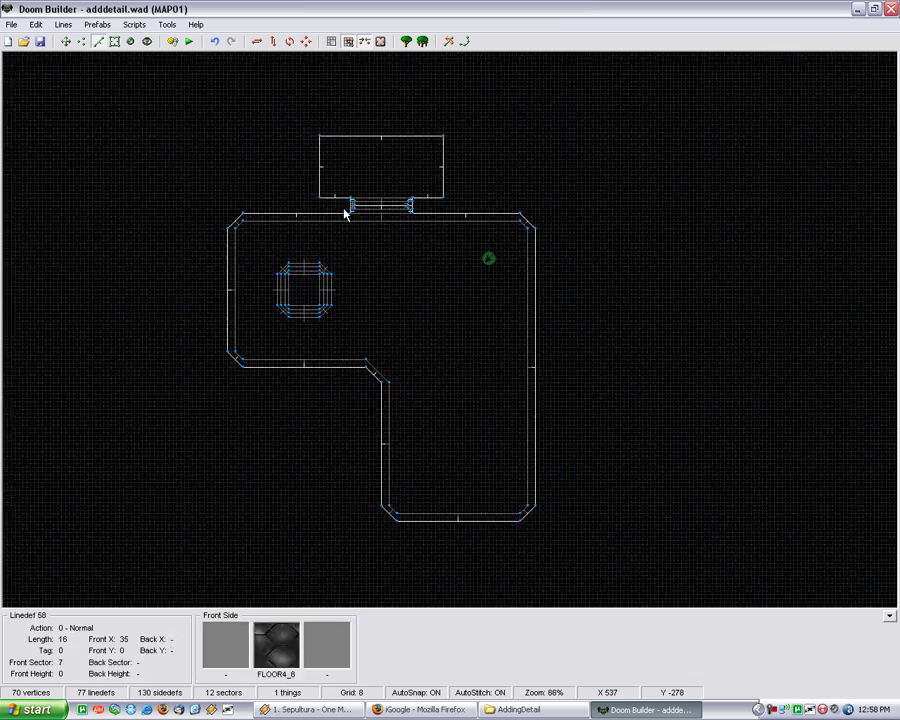
pyautogui.scroll(4, 518, 308)
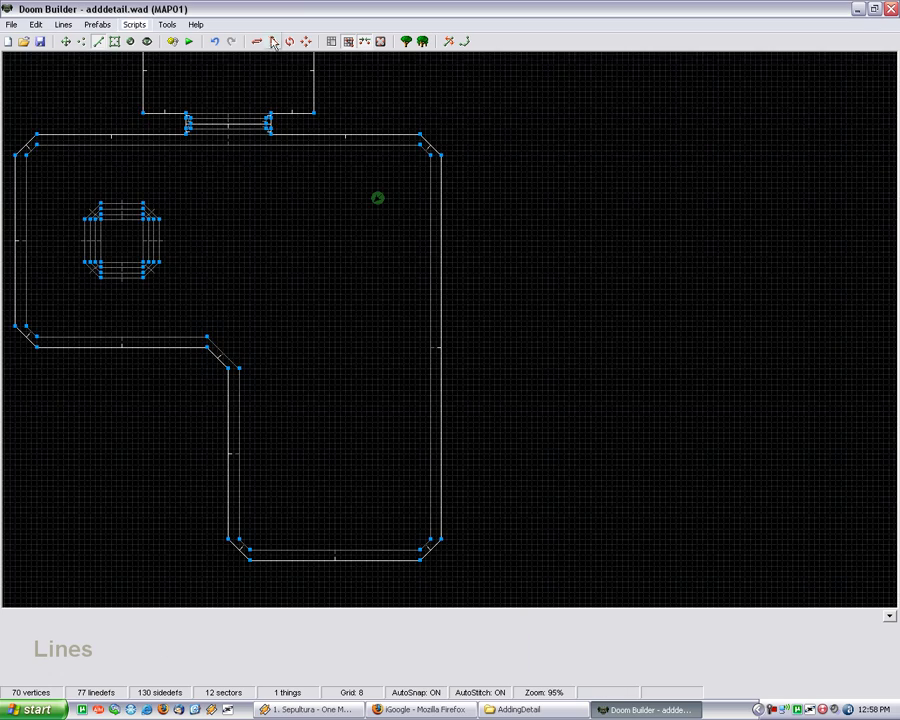
# Step: Keep the 8-unit grid and draw a rectangular recess 128 units long and 8 units deep outward from the room's long east wall
pyautogui.click(332, 42)
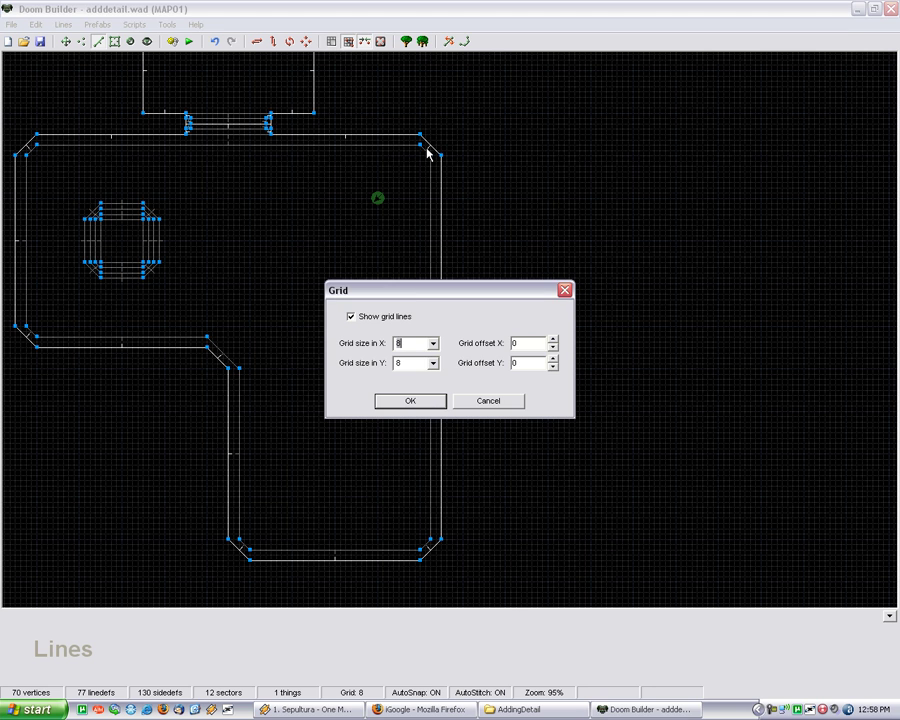
pyautogui.press('Return')
pyautogui.scroll(3, 478, 339)
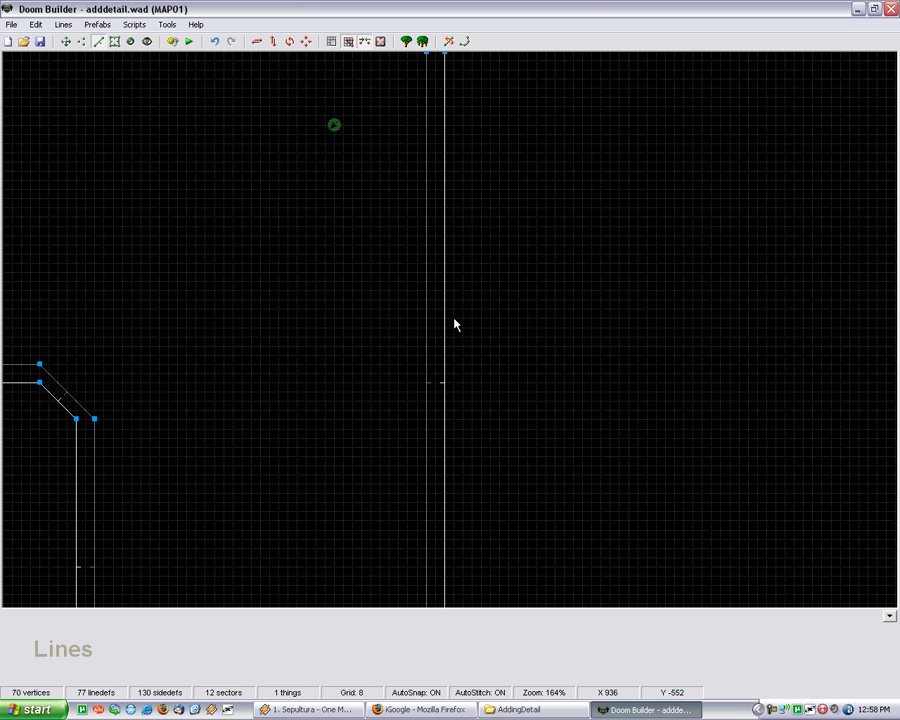
pyautogui.click(453, 468)
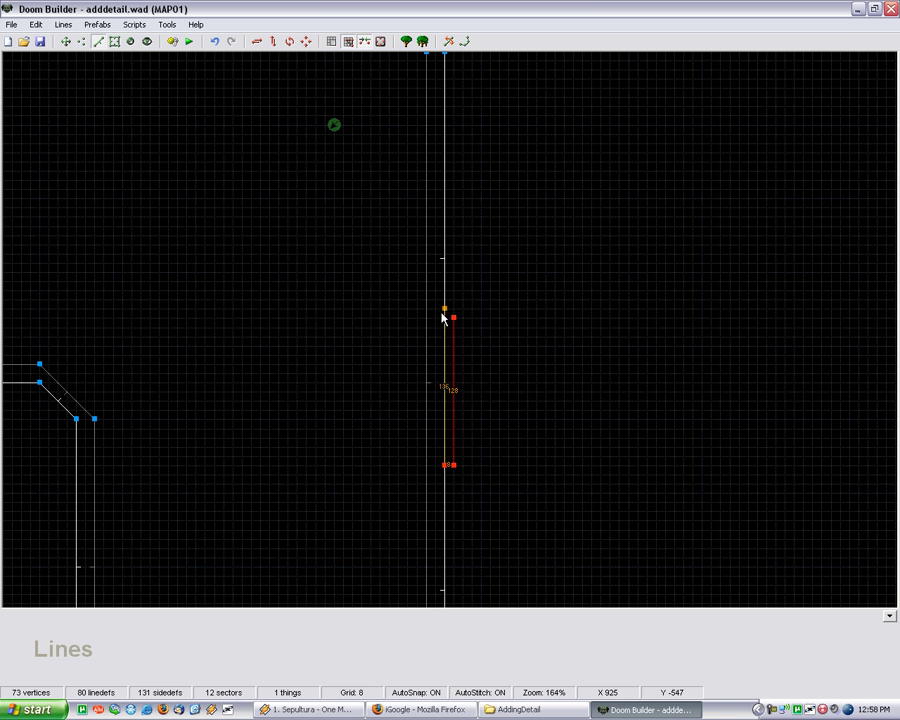
pyautogui.click(115, 41)
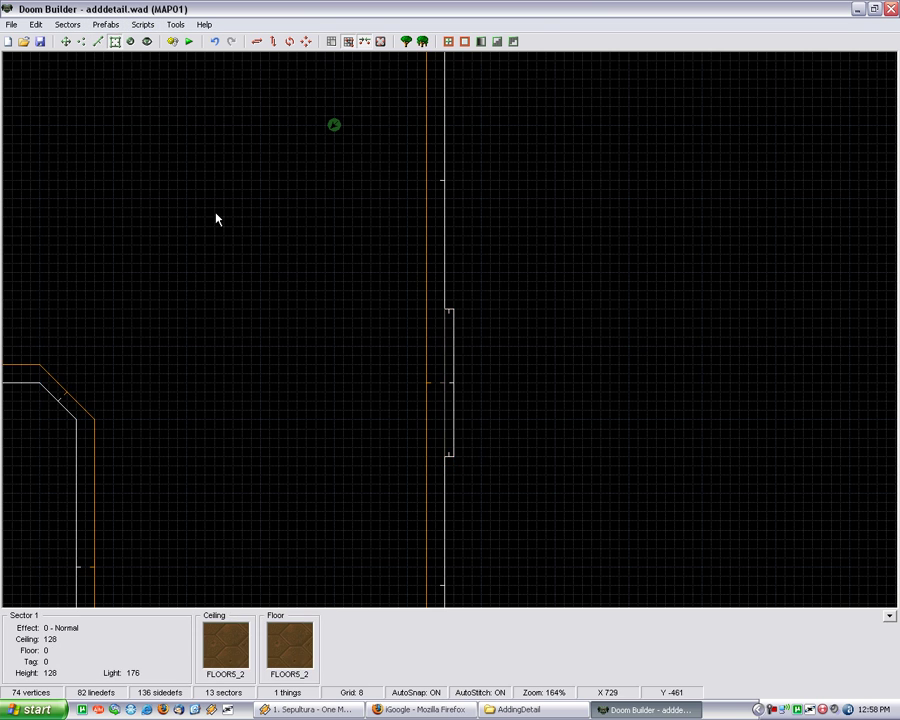
# Step: Raise the floor of the new east wall recess to a height of 32 in 3D
pyautogui.press('w')
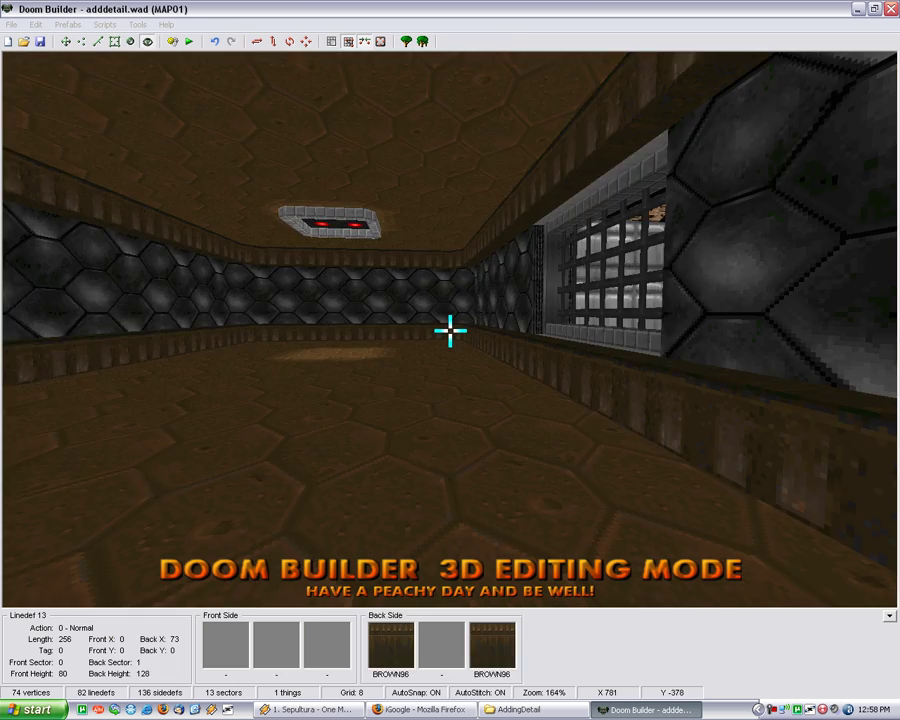
pyautogui.press('e')
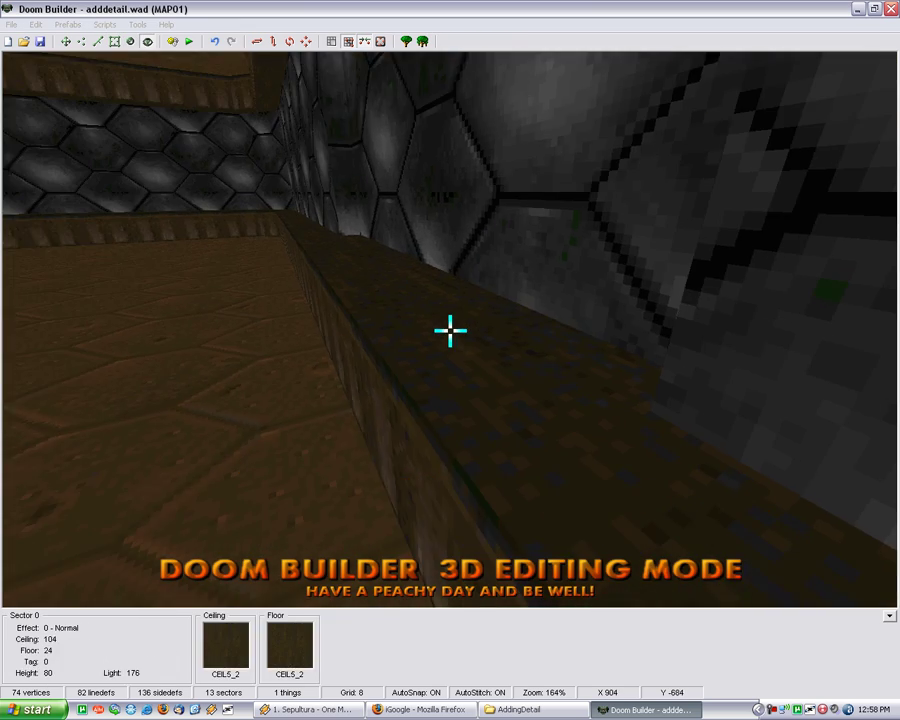
pyautogui.scroll(1, 450, 331)
pyautogui.press('e')
pyautogui.press('d')
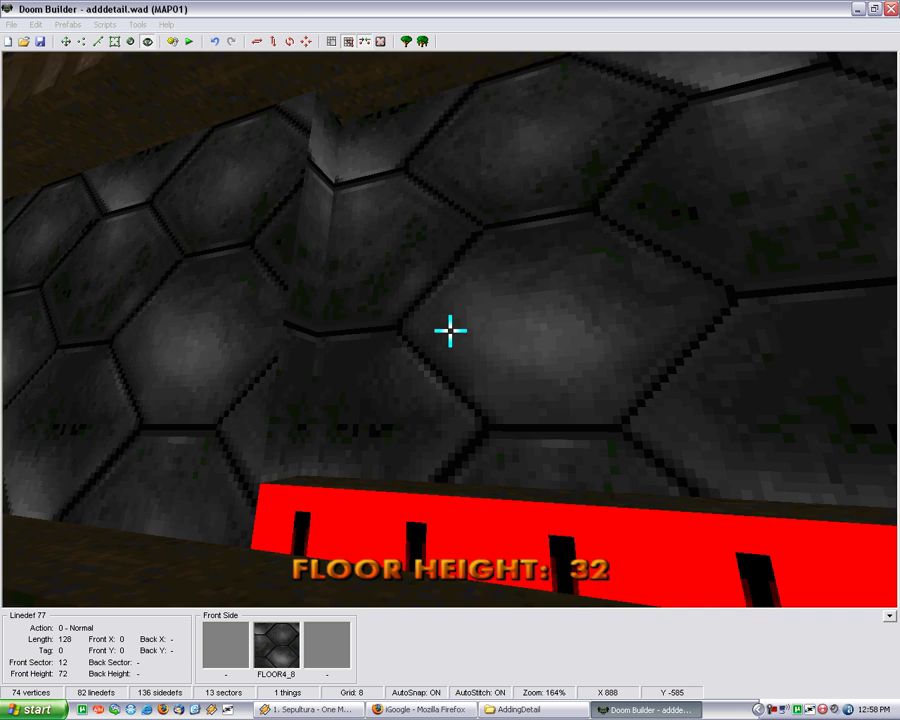
# Step: Apply the COMPSTA1 texture to the back wall of the east wall recess
pyautogui.click(450, 331)
pyautogui.press('Tab')
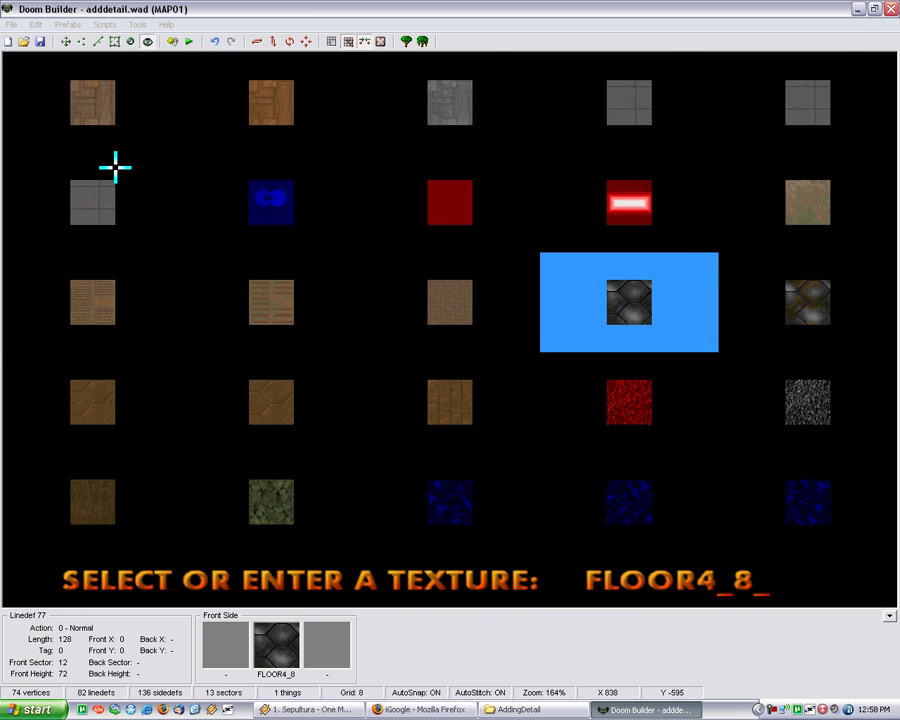
pyautogui.write('COMPSTA1')
pyautogui.click(564, 277)
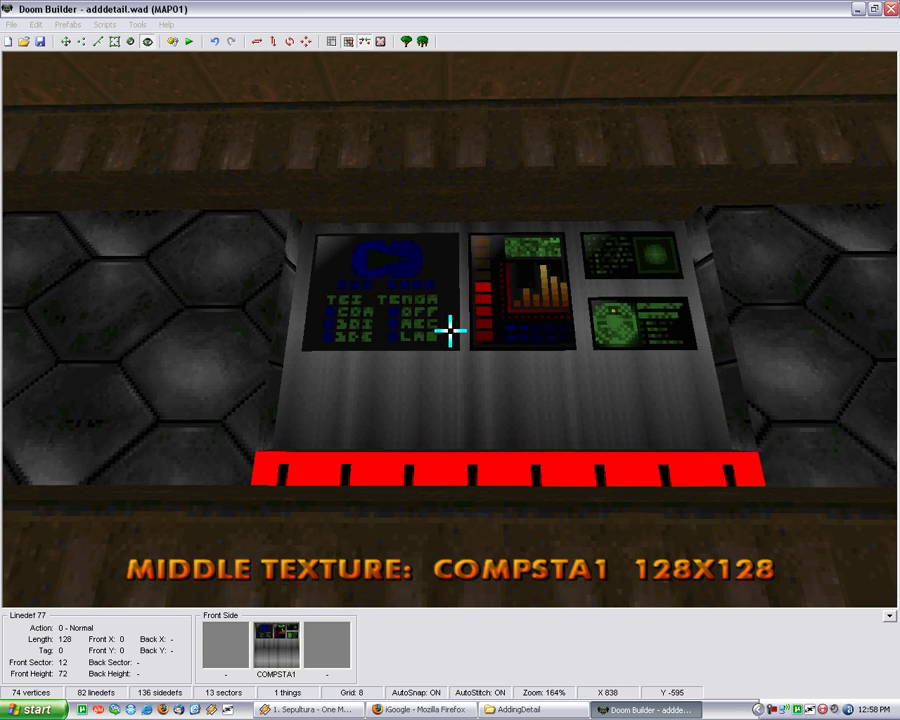
# Step: Raise the recess floor to a height of 40 and lower its ceiling to a height of 88
pyautogui.press('e')
pyautogui.scroll(1, 450, 331)
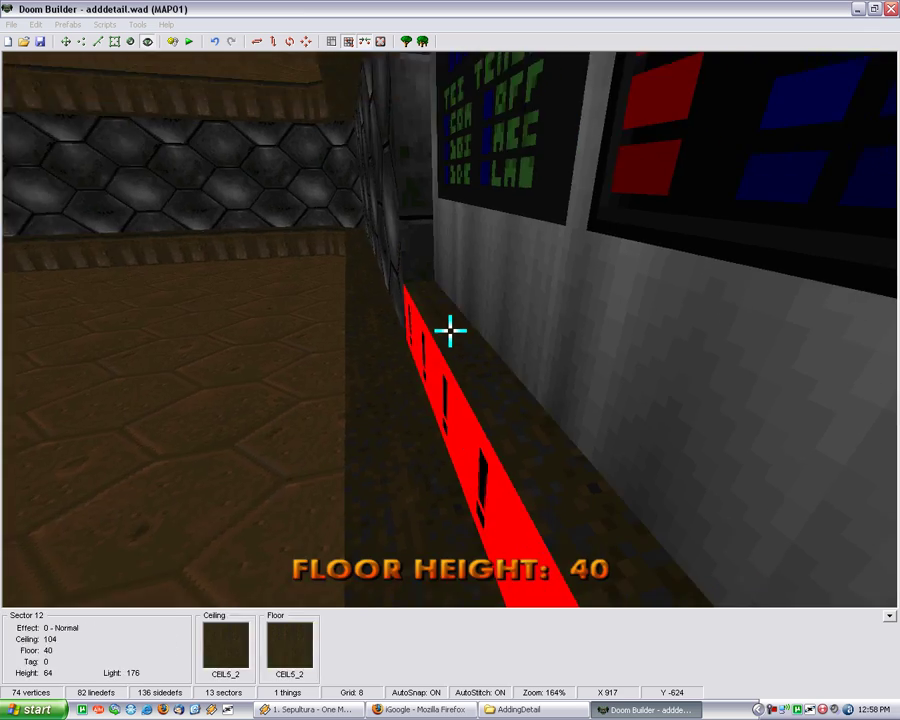
pyautogui.scroll(-2, 450, 331)
pyautogui.scroll(-1, 450, 330)
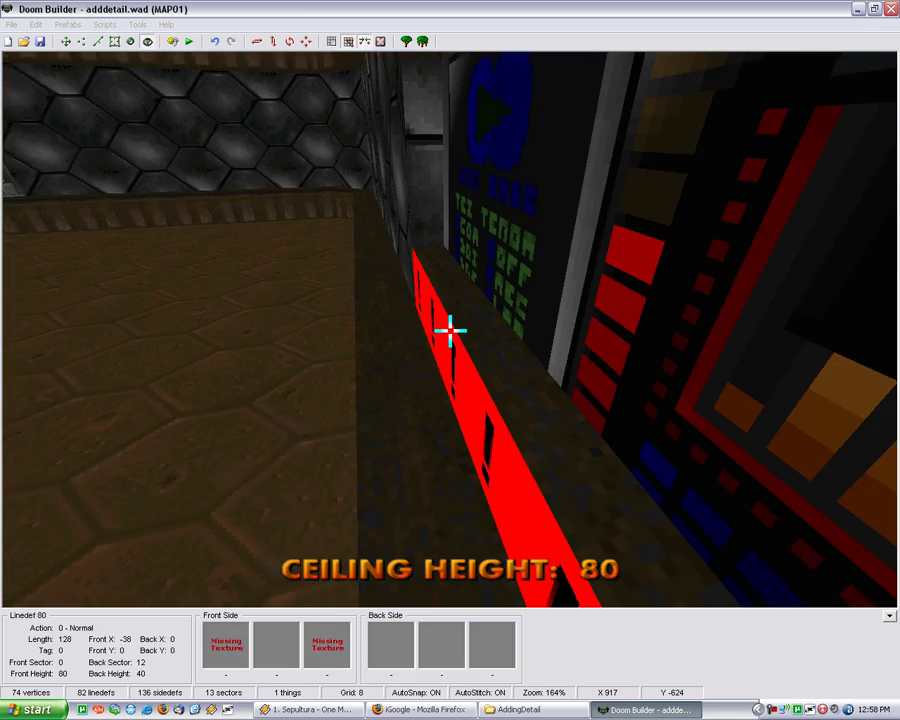
pyautogui.scroll(1, 450, 330)
pyautogui.press('d')
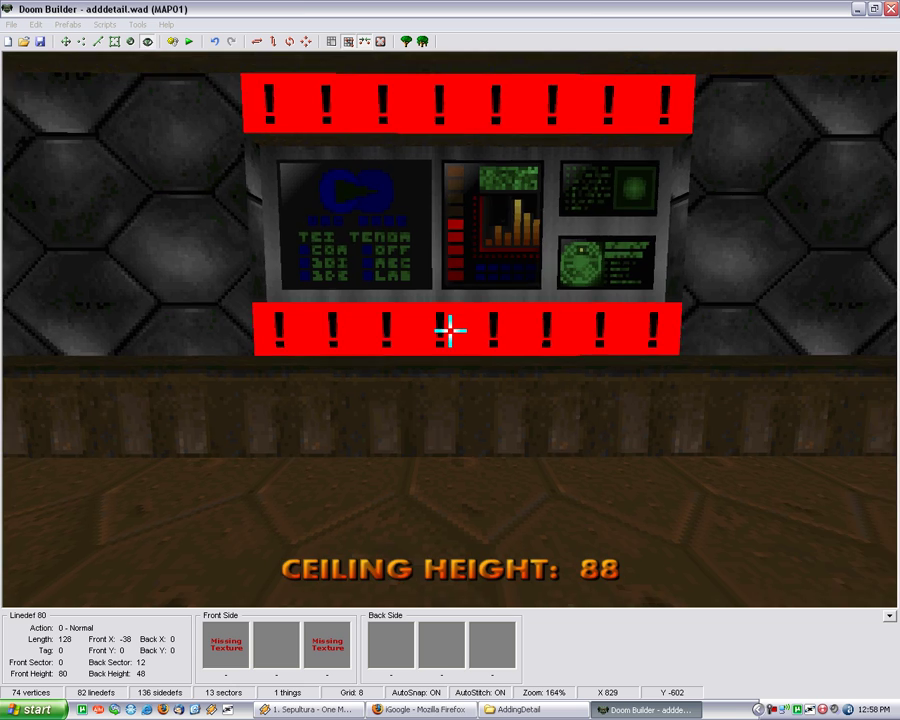
# Step: Apply the SHAWN2 texture to the missing lower and upper textures around the recess opening
pyautogui.click(450, 331)
pyautogui.click(445, 288)
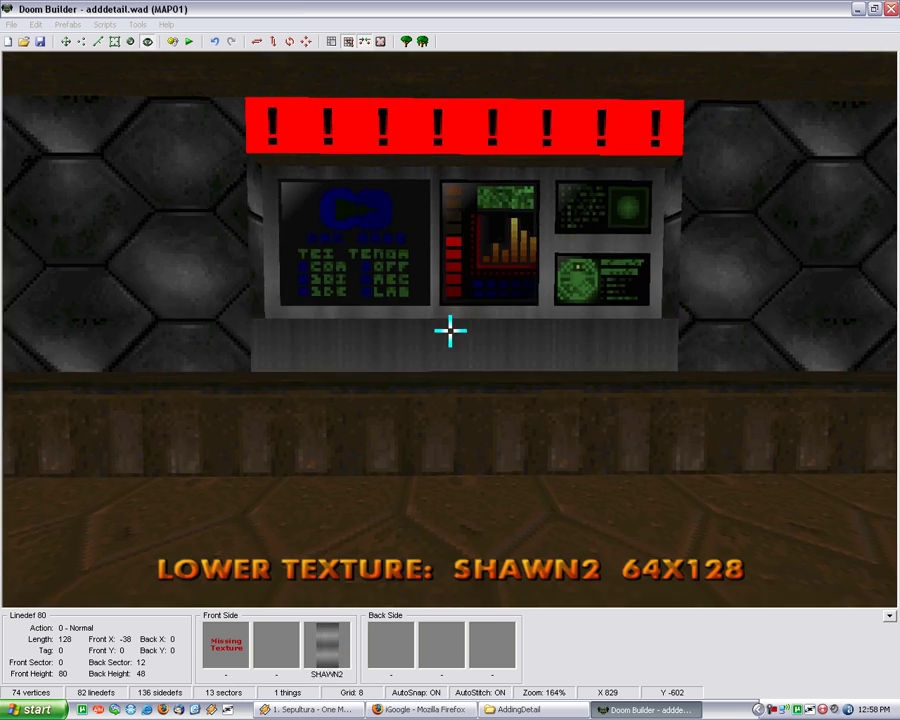
pyautogui.click(450, 331)
pyautogui.click(436, 280)
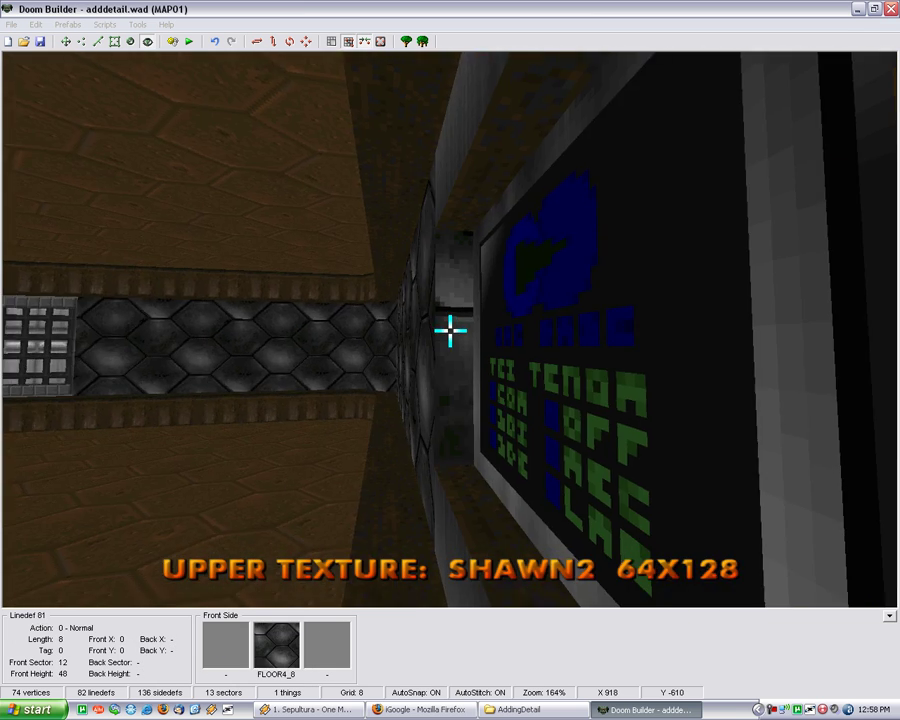
# Step: Apply the DOORSTOP texture to both 8-unit side walls inside the recess
pyautogui.click(450, 331)
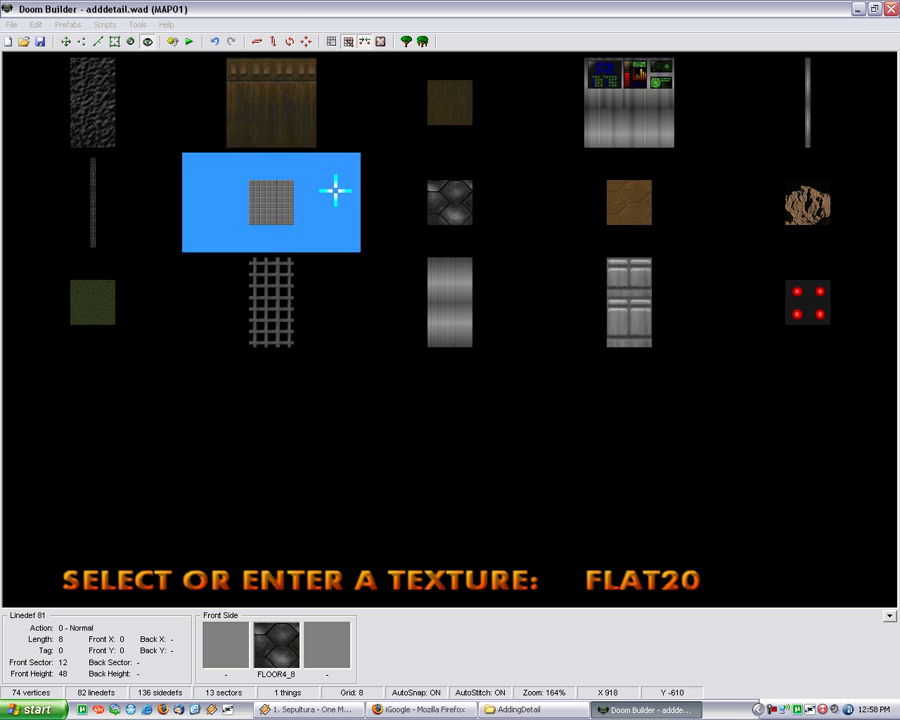
pyautogui.click(800, 108)
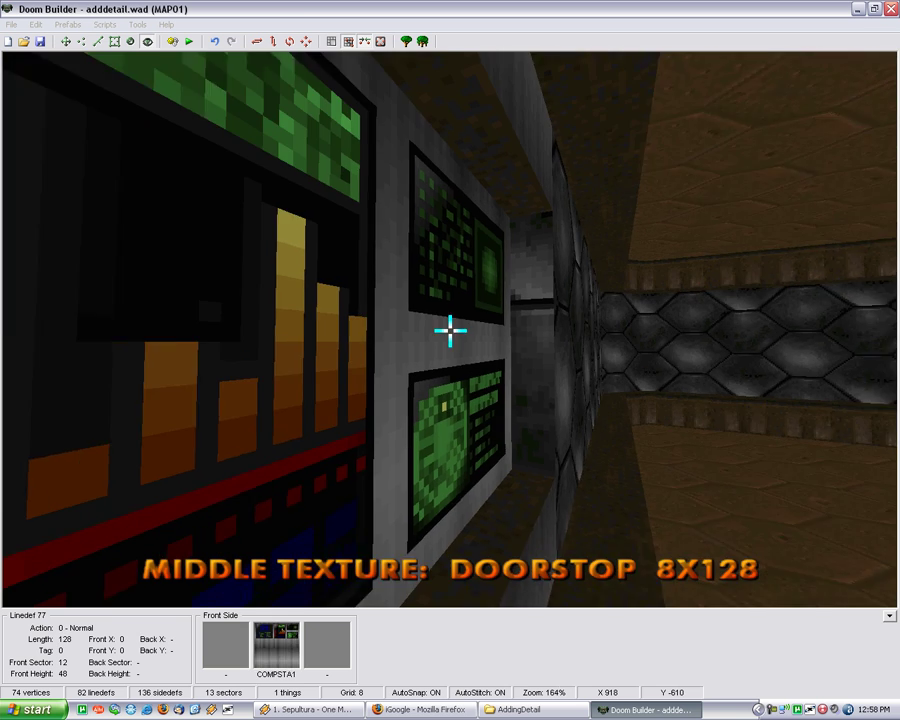
pyautogui.click(450, 331)
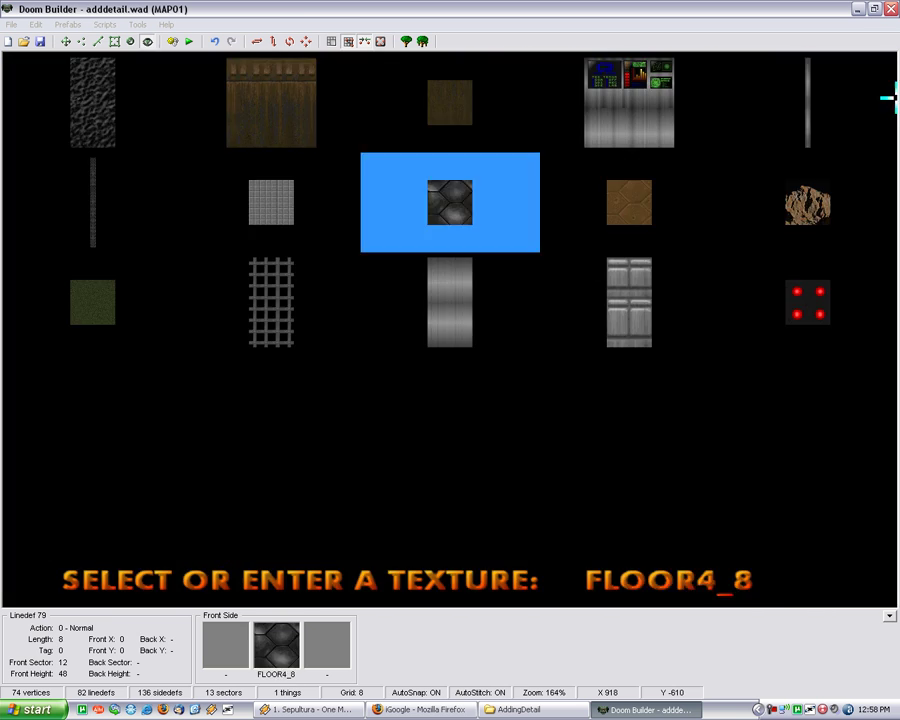
pyautogui.click(884, 97)
# Step: Apply the FLAT20 texture to the recess's ceiling and floor
pyautogui.click(450, 330)
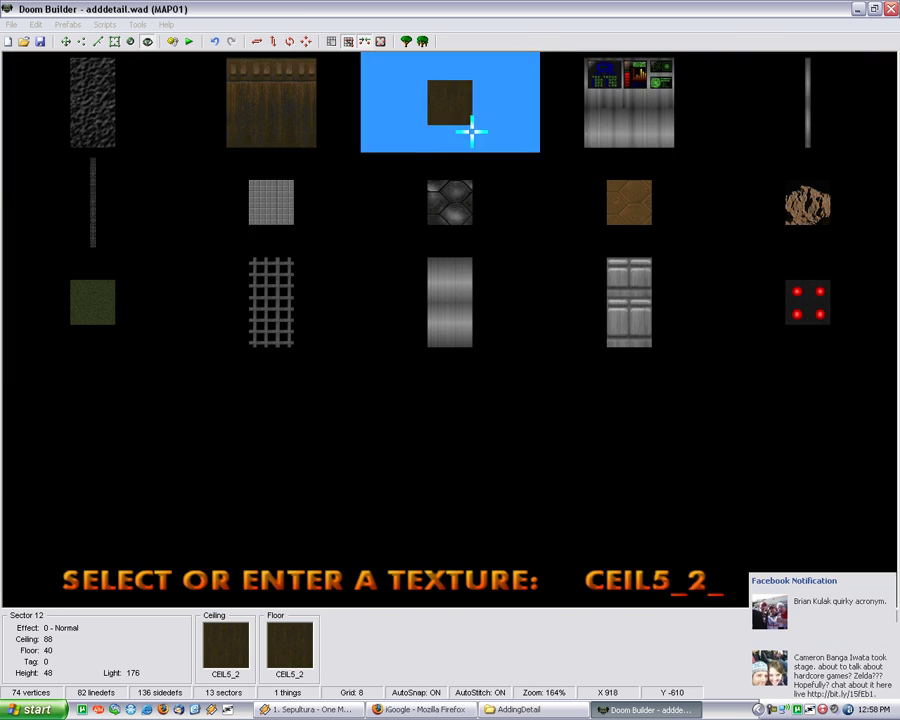
pyautogui.click(342, 234)
pyautogui.click(450, 330)
pyautogui.click(221, 297)
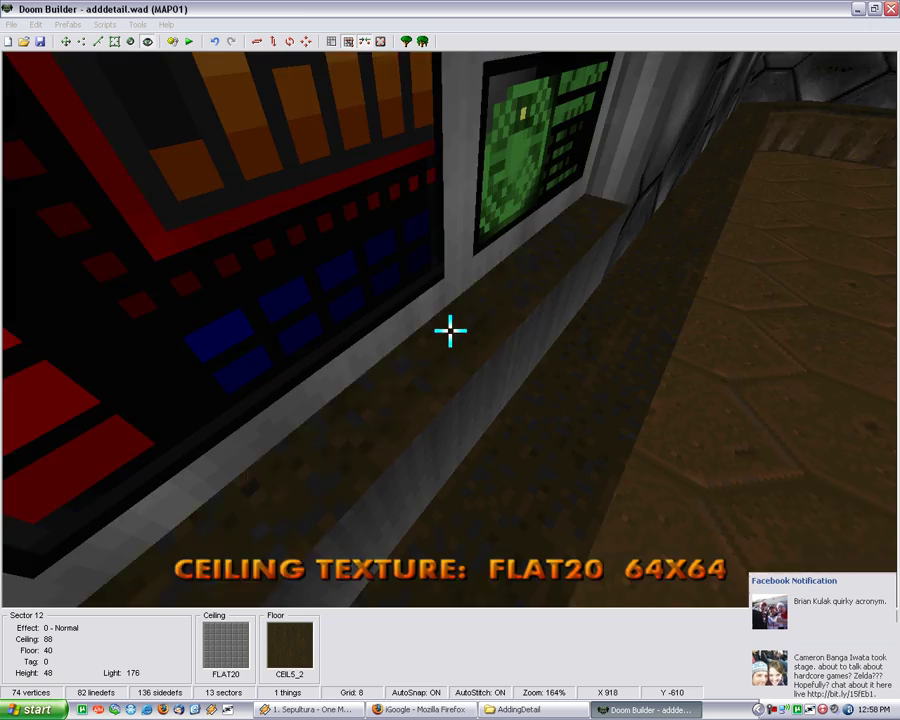
# Step: Raise the recess sector's brightness to 255, check it from the room, and return to the 2D view
pyautogui.press('d')
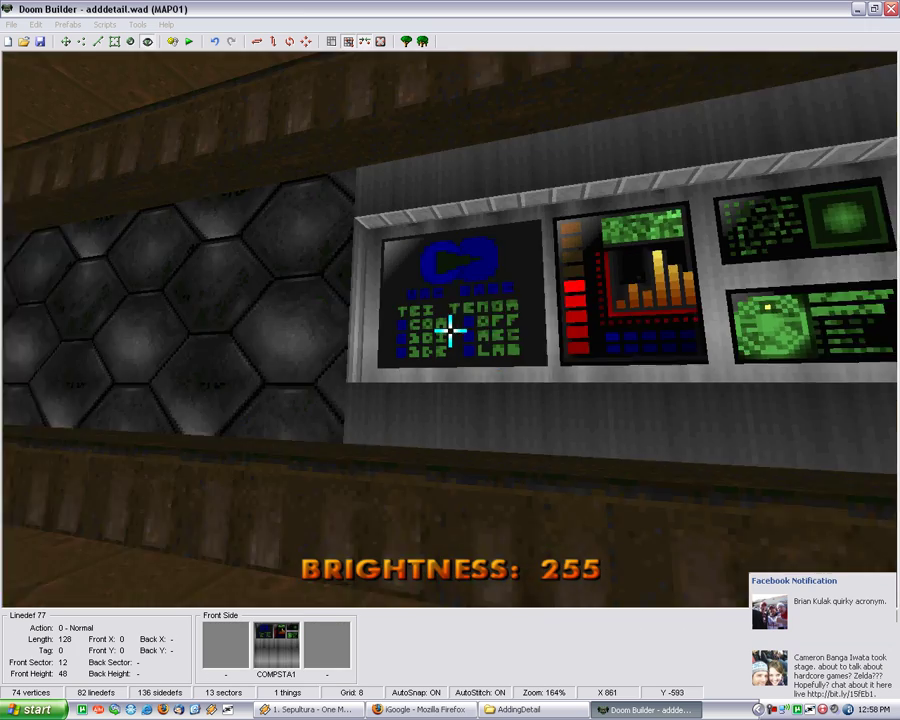
pyautogui.press('e')
pyautogui.press('d')
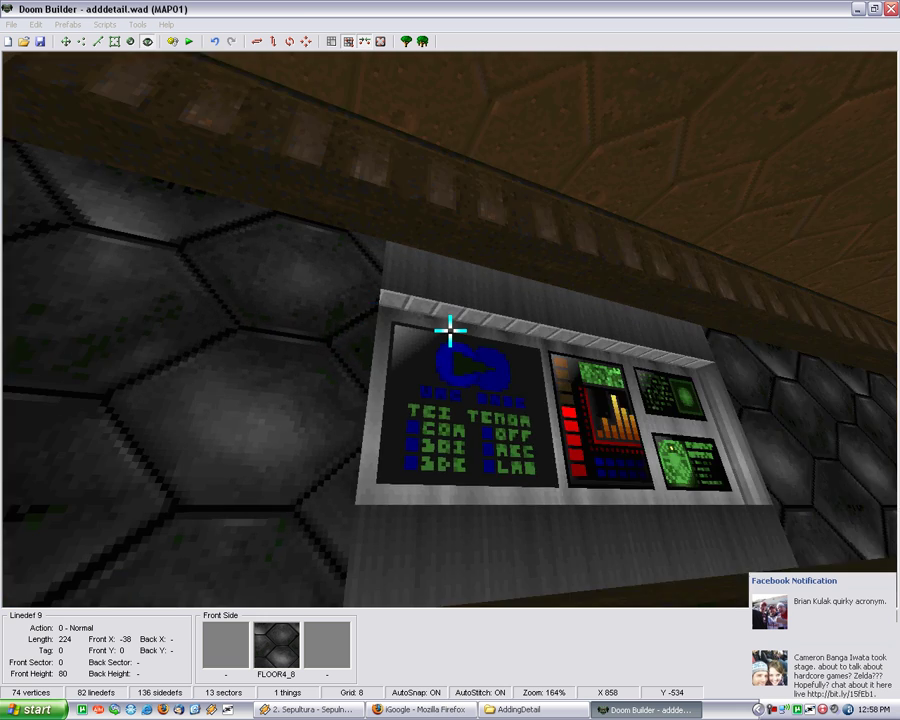
pyautogui.press('Escape')
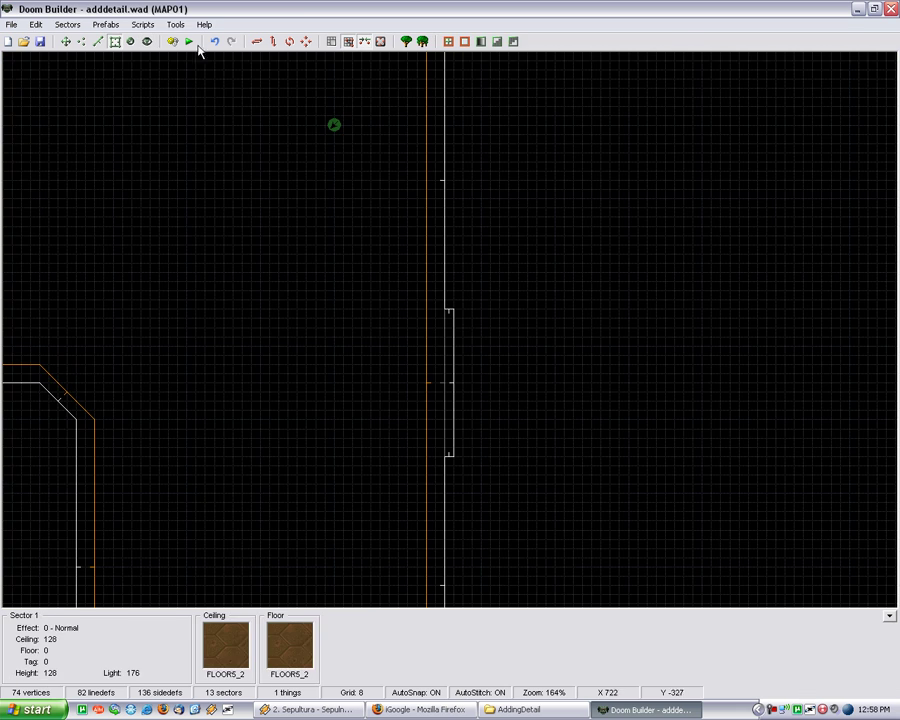
# Step: Split the east wall 8 units beyond each end of the recess and texture both narrow strips with DOORSTOP in 3D
pyautogui.scroll(4, 435, 344)
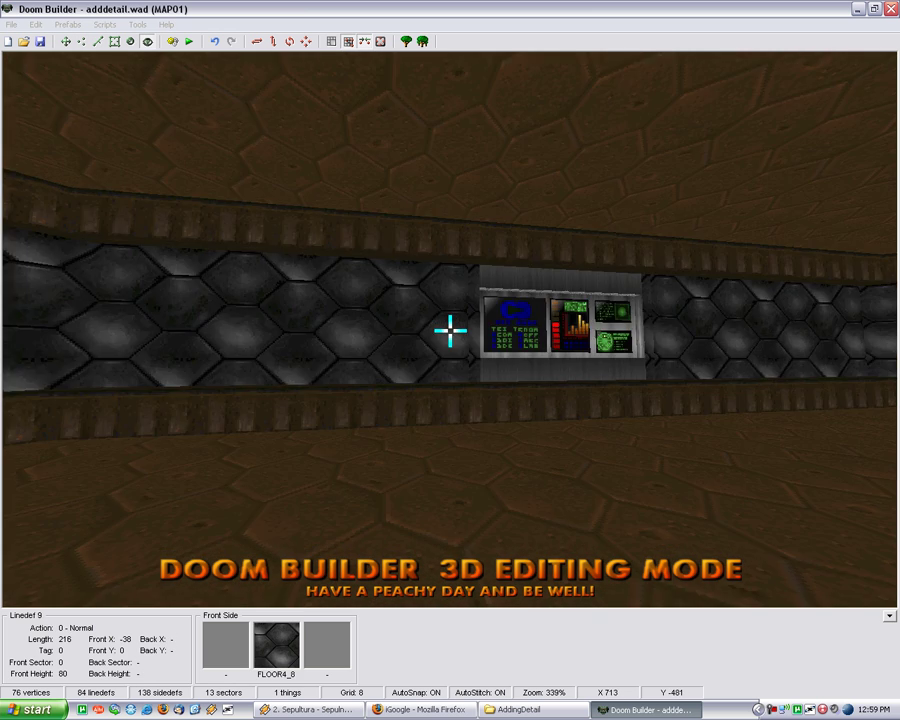
pyautogui.press('e')
pyautogui.click(450, 331)
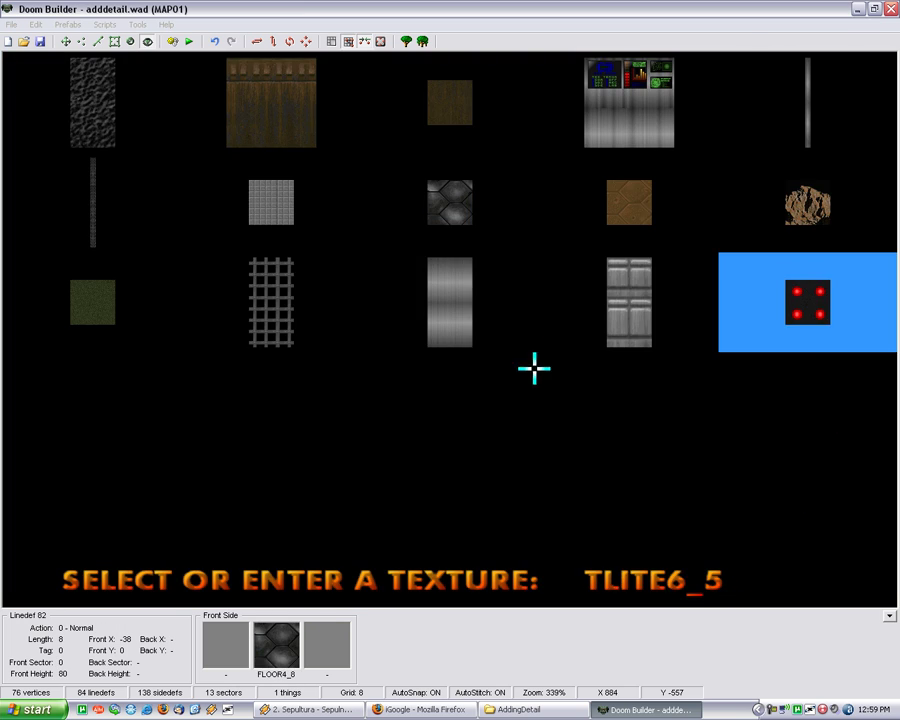
pyautogui.click(868, 108)
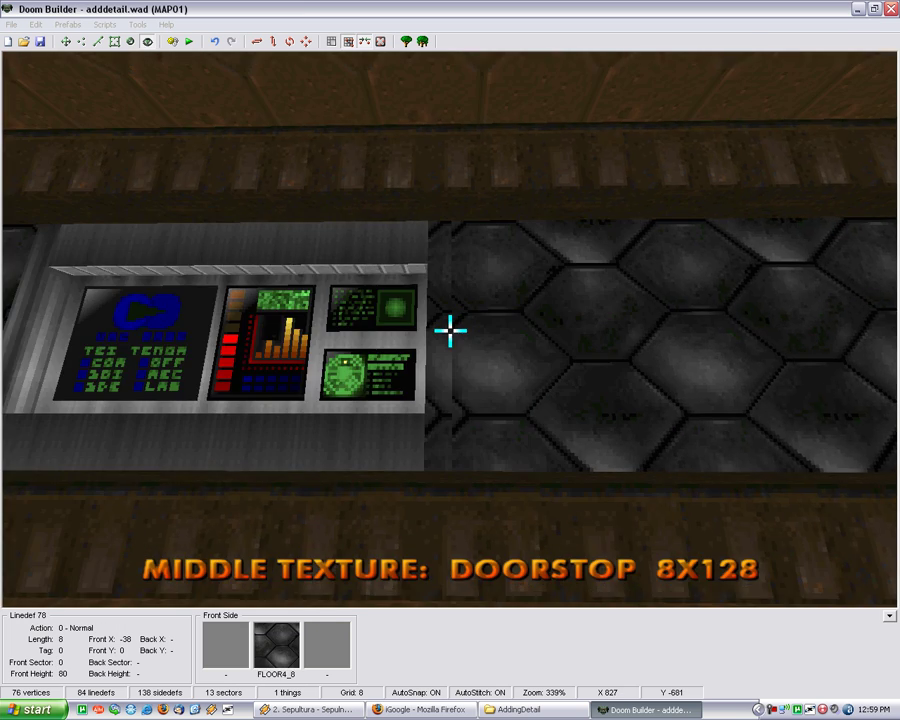
pyautogui.click(450, 331)
pyautogui.click(888, 97)
# Step: Set the texture offsets of the two DOORSTOP strips beside the recess to 0, 0
pyautogui.press('e')
pyautogui.press('Right')
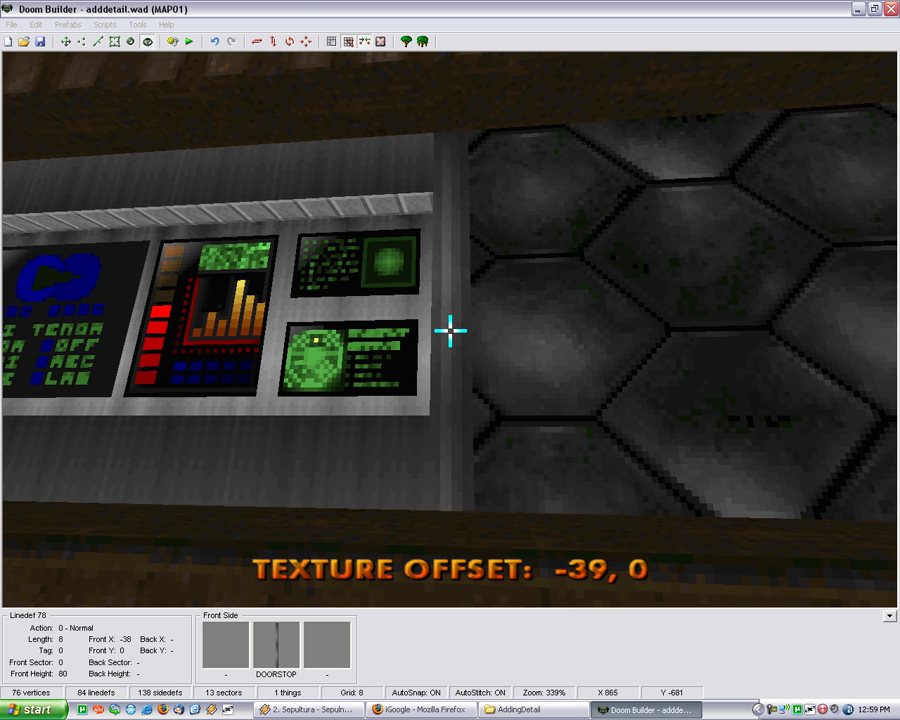
pyautogui.press('a')
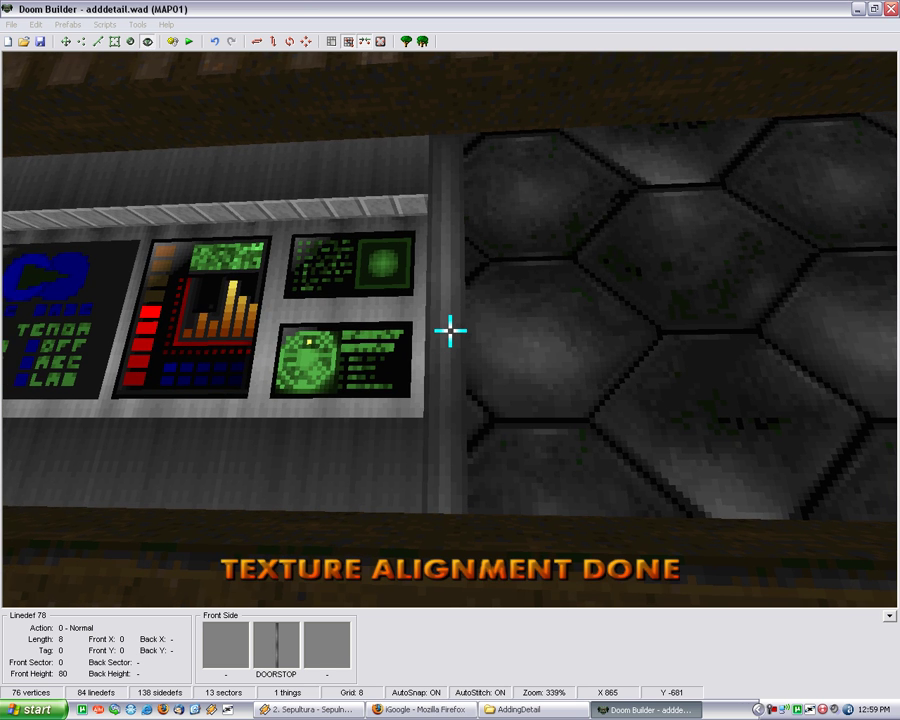
pyautogui.press('s')
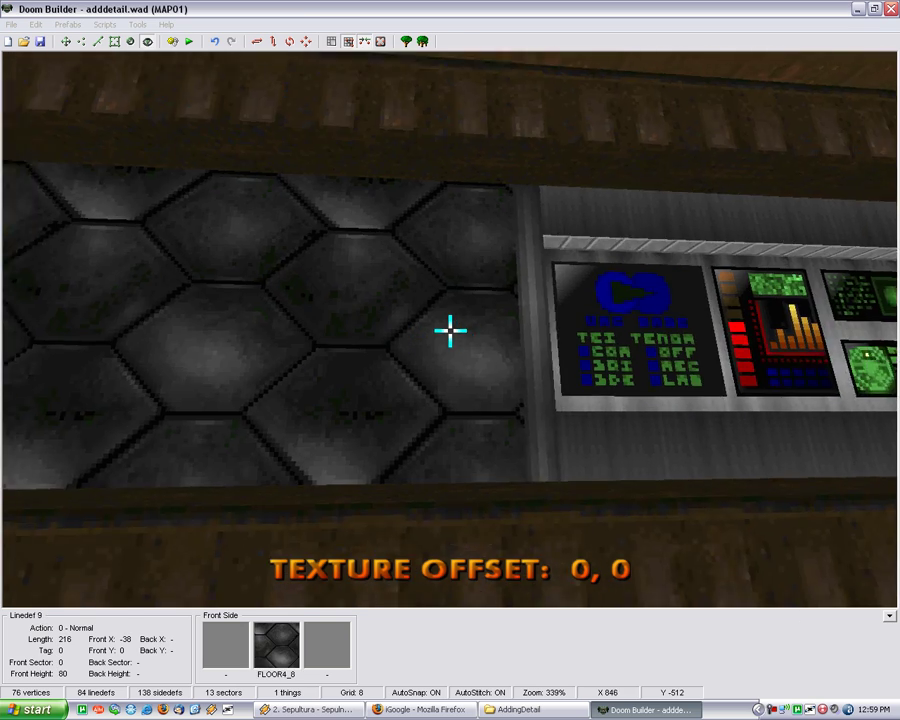
# Step: Inspect the finished computer panel recess and its trim in 3D from the front and up close
pyautogui.press('f')
pyautogui.press('e')
pyautogui.press('d')
pyautogui.press('f')
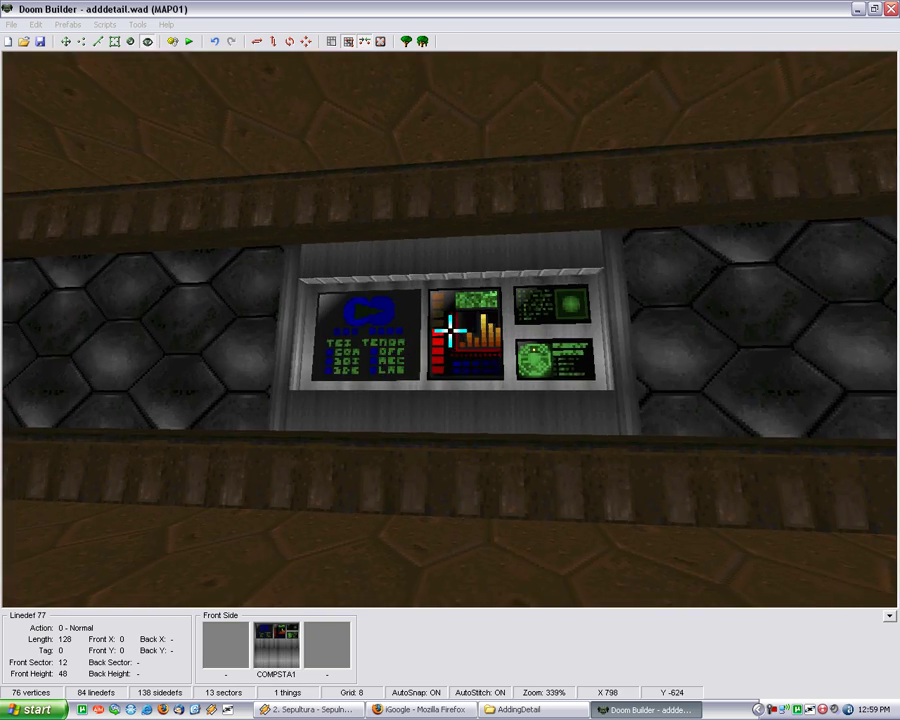
pyautogui.press('e')
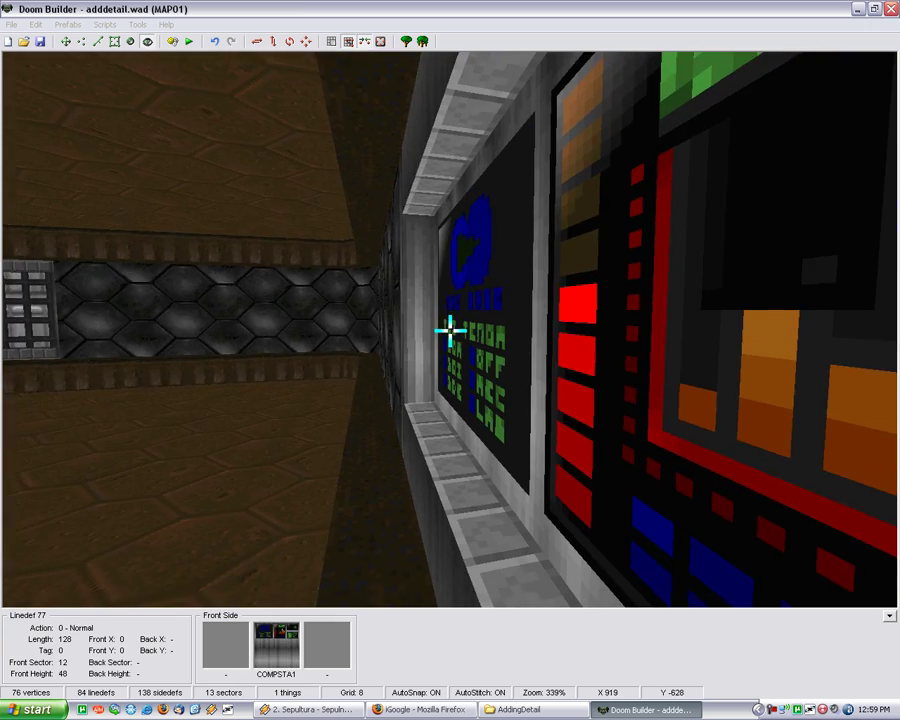
pyautogui.press('s')
pyautogui.press('d')
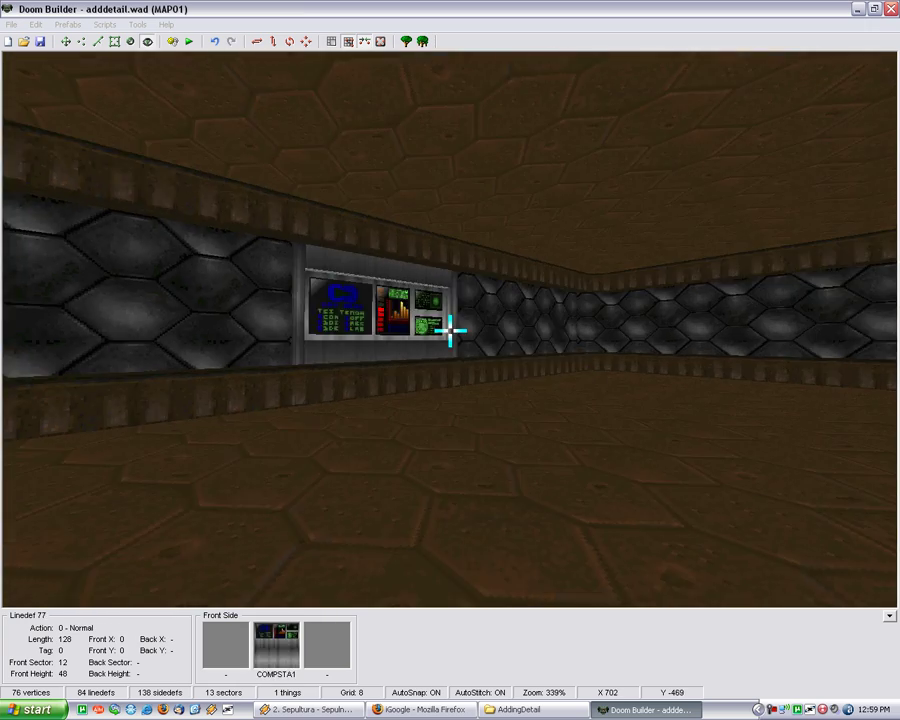
# Step: Look over the whole room in 3D, including the grated window, ceiling light and computer panel, and return to 2D
pyautogui.press('e')
pyautogui.press('e')
pyautogui.press('s')
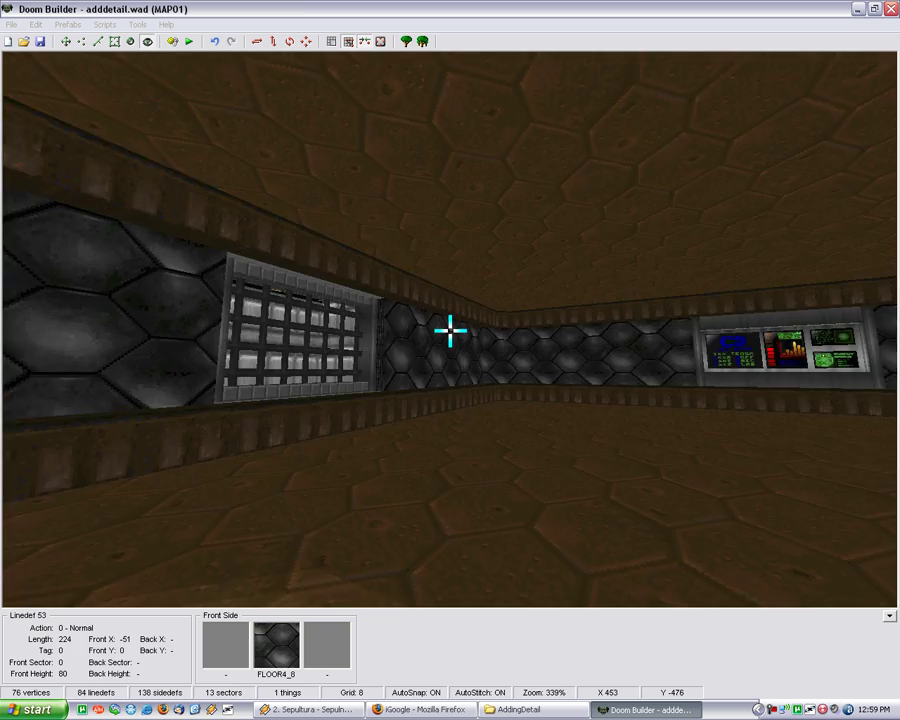
pyautogui.press('e')
pyautogui.press('d')
pyautogui.press('e')
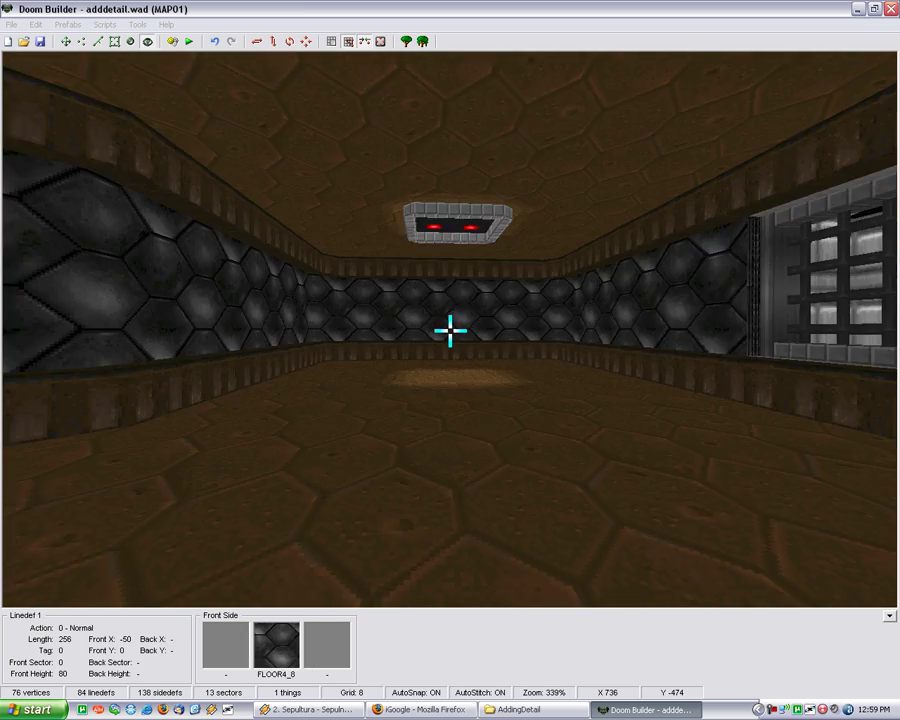
pyautogui.press('s')
pyautogui.press('w')
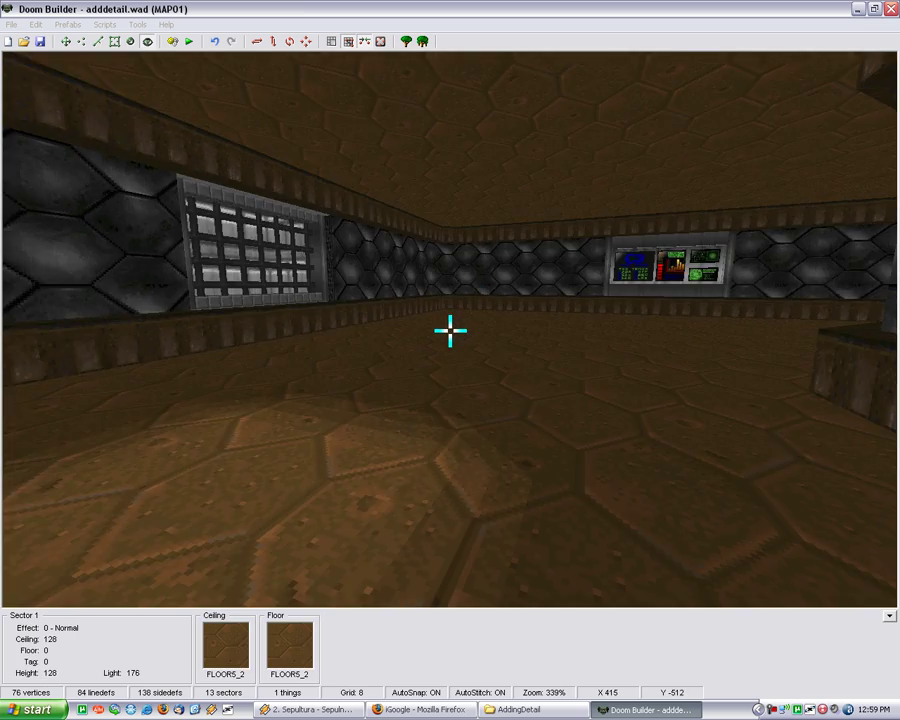
pyautogui.press('w')
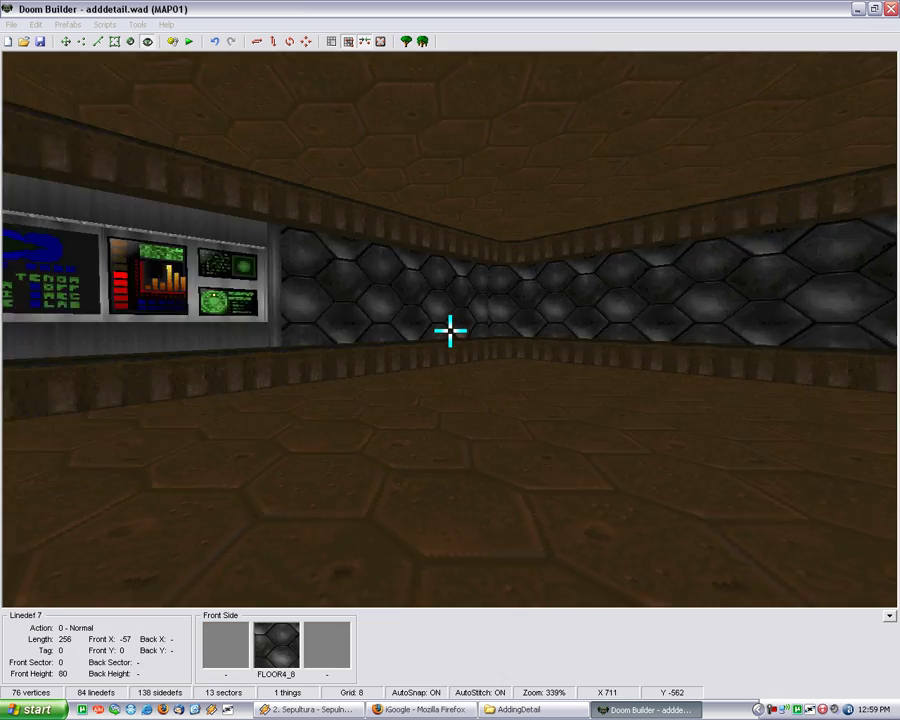
pyautogui.press('e')
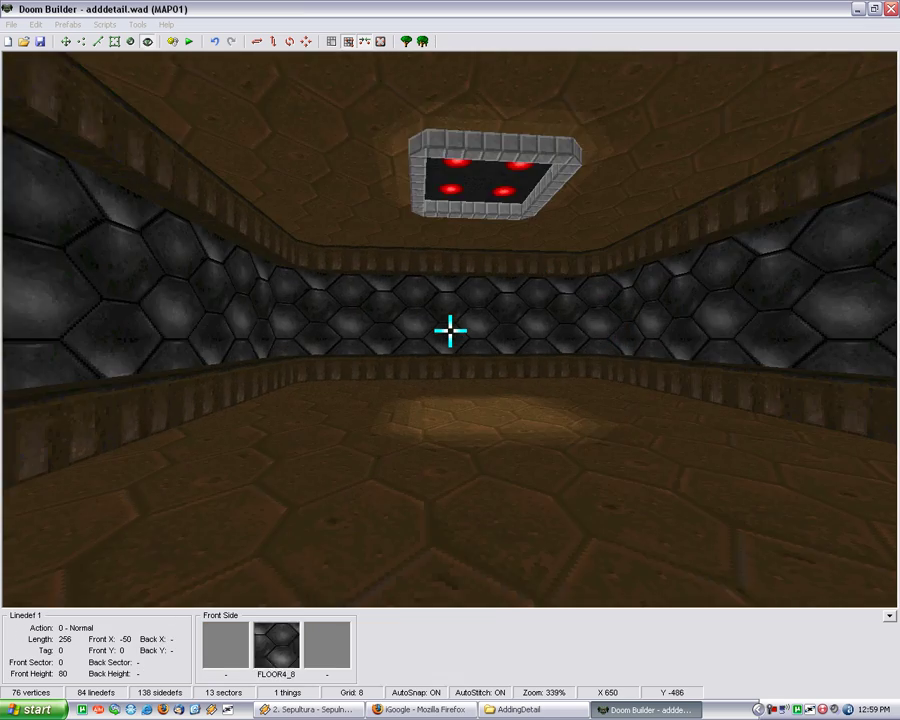
pyautogui.press('e')
pyautogui.press('Escape')
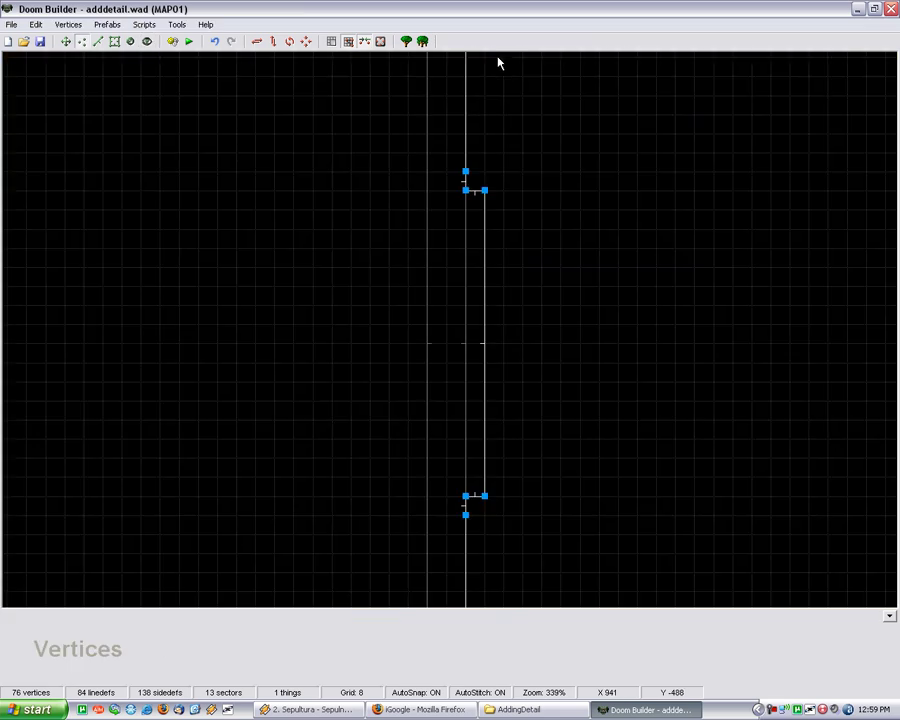
# Step: Draw a closed six-sided sector in the open floor area near the player start, with 32-unit horizontal and 23-unit diagonal sides
pyautogui.scroll(-10, 320, 98)
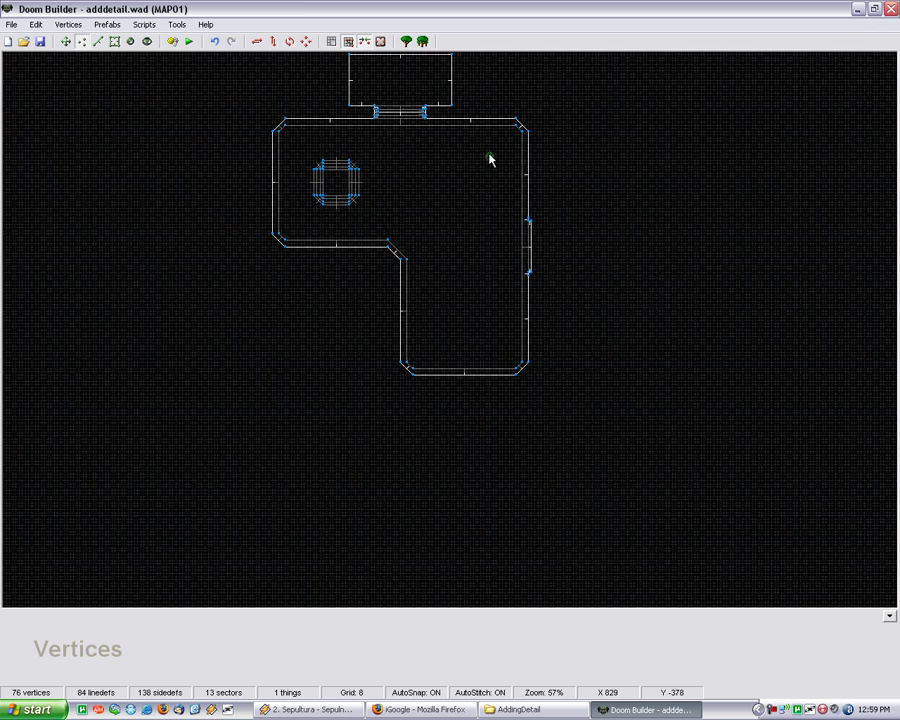
pyautogui.scroll(4, 489, 160)
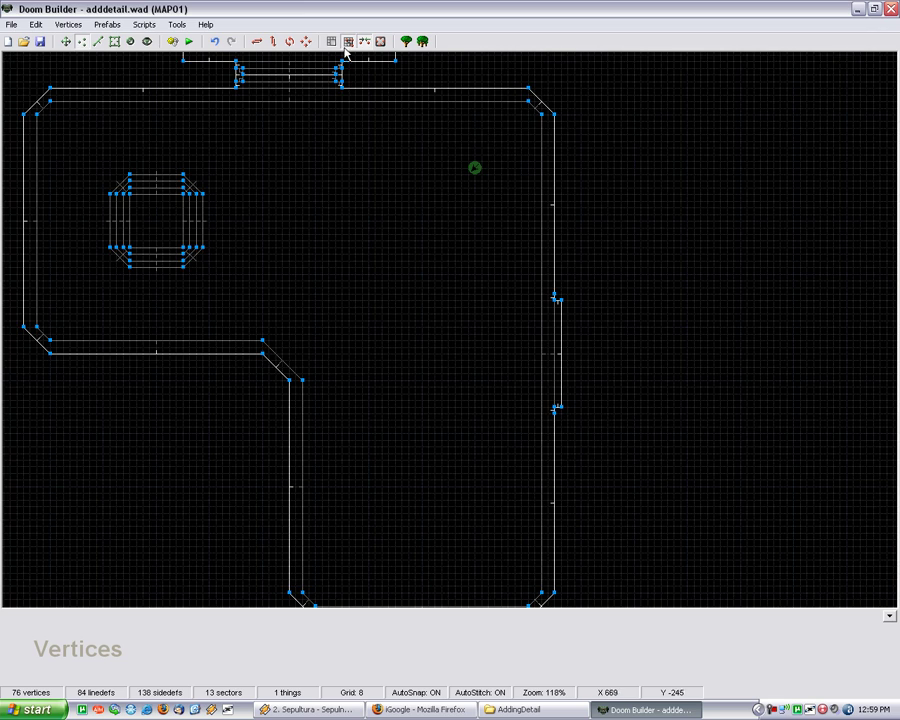
pyautogui.click(332, 44)
pyautogui.click(431, 399)
pyautogui.scroll(3, 384, 172)
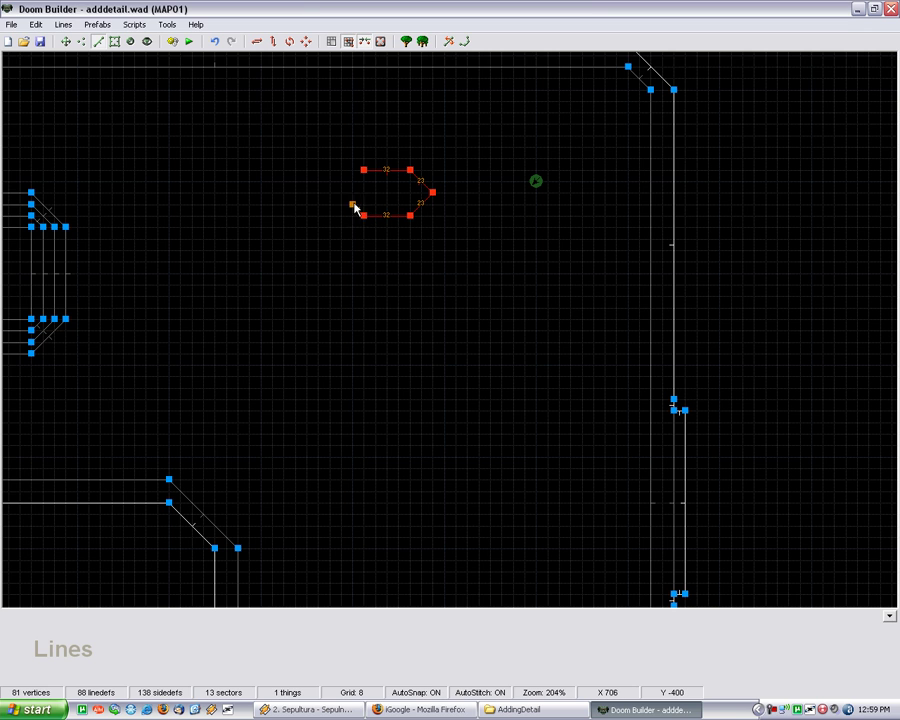
pyautogui.click(367, 173)
# Step: In 3D, lower the brightness of the room floor sector surrounding the new hexagon to 160
pyautogui.press('q')
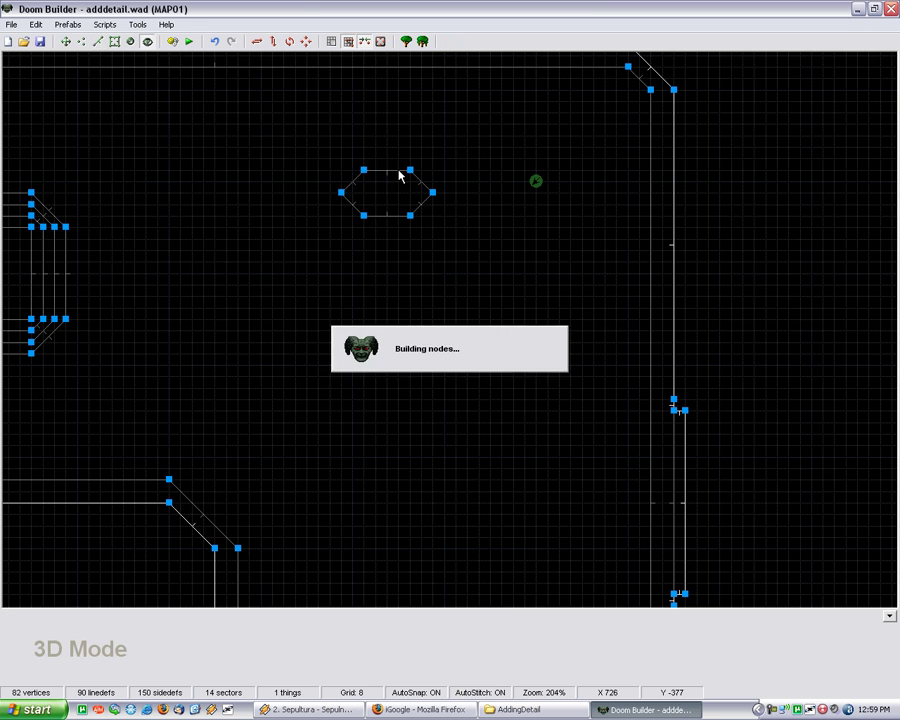
pyautogui.keyDown('ctrl'); pyautogui.scroll(-1, 450, 330); pyautogui.keyUp('ctrl')
pyautogui.press('e')
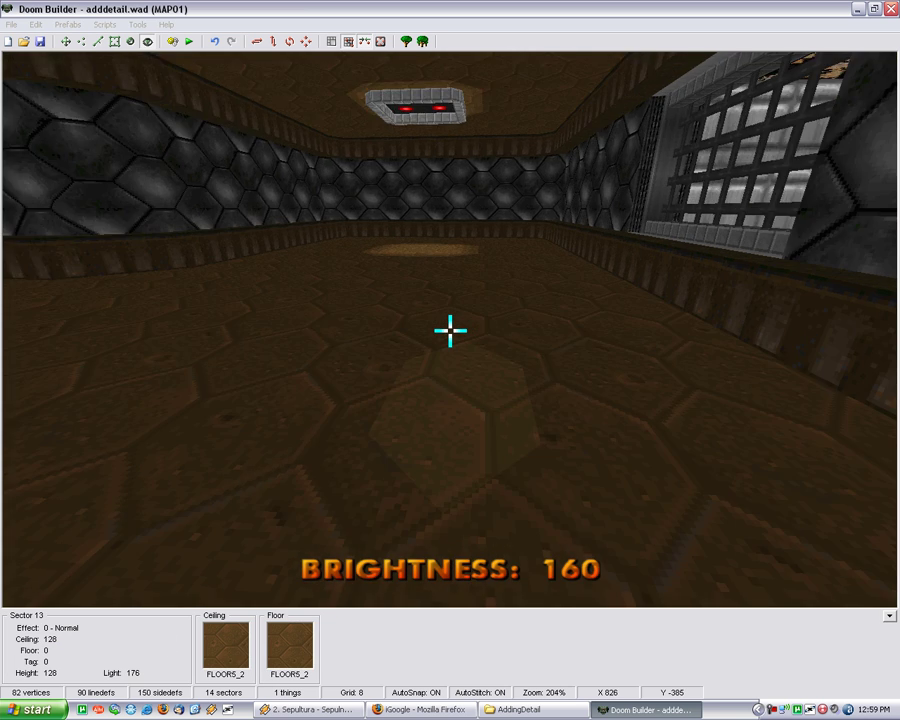
# Step: Try a floor height of -8 on the hexagonal sector and restore it to 0
pyautogui.scroll(-1, 450, 330)
pyautogui.press('pageup')
pyautogui.press('pagedown')
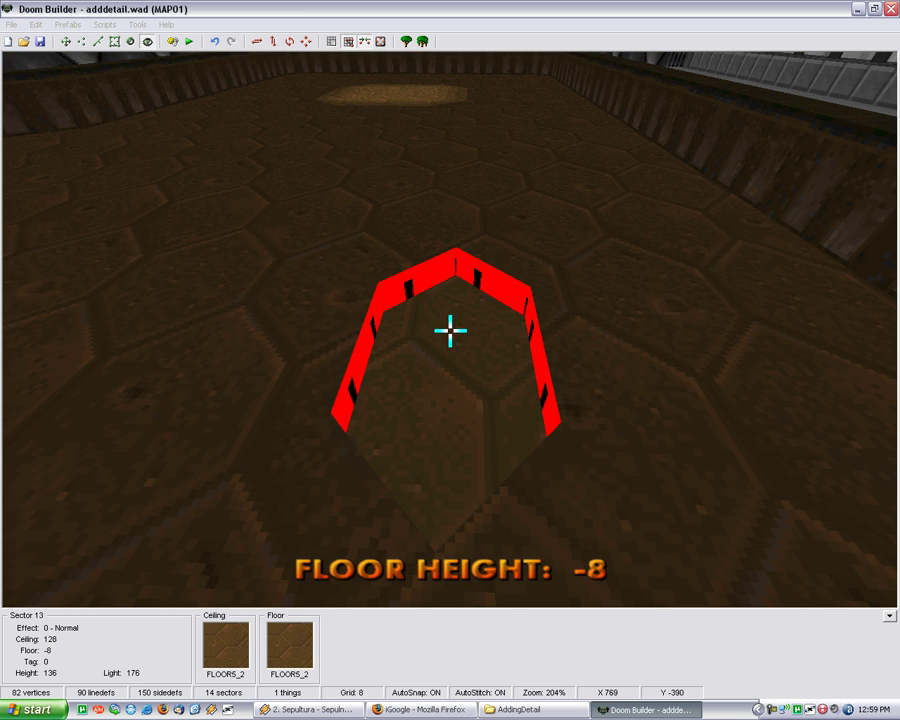
pyautogui.press('Down')
pyautogui.press('pageup')
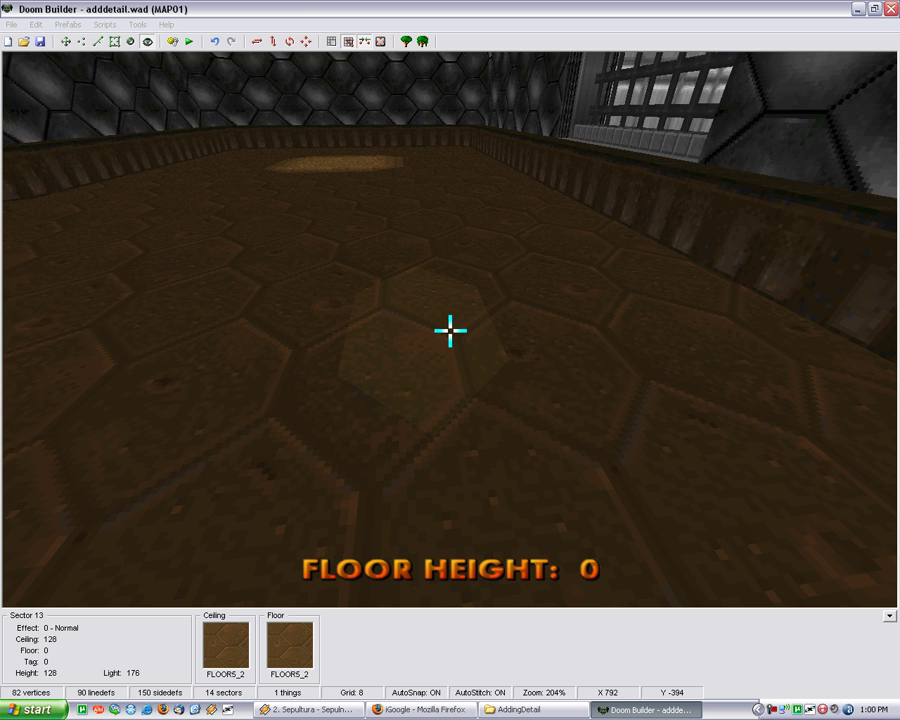
# Step: Lower the surrounding floor's brightness to 144 and shift the hexagonal sector 8 units east and 8 units south to align it with a floor tile
pyautogui.keyDown('ctrl'); pyautogui.scroll(-1, 450, 330); pyautogui.keyUp('ctrl')
pyautogui.press('w')
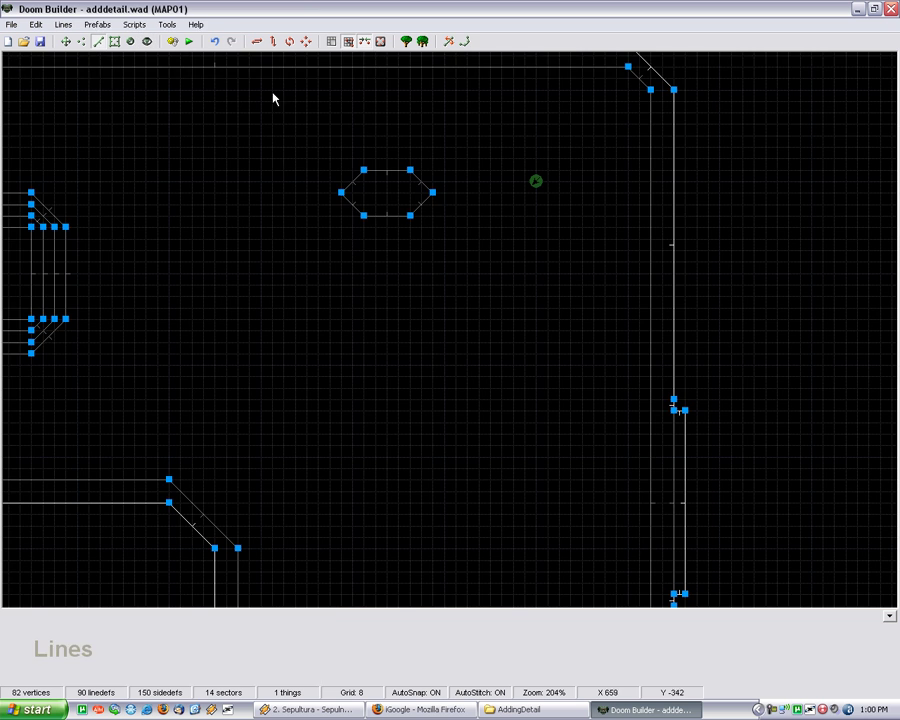
pyautogui.press('s')
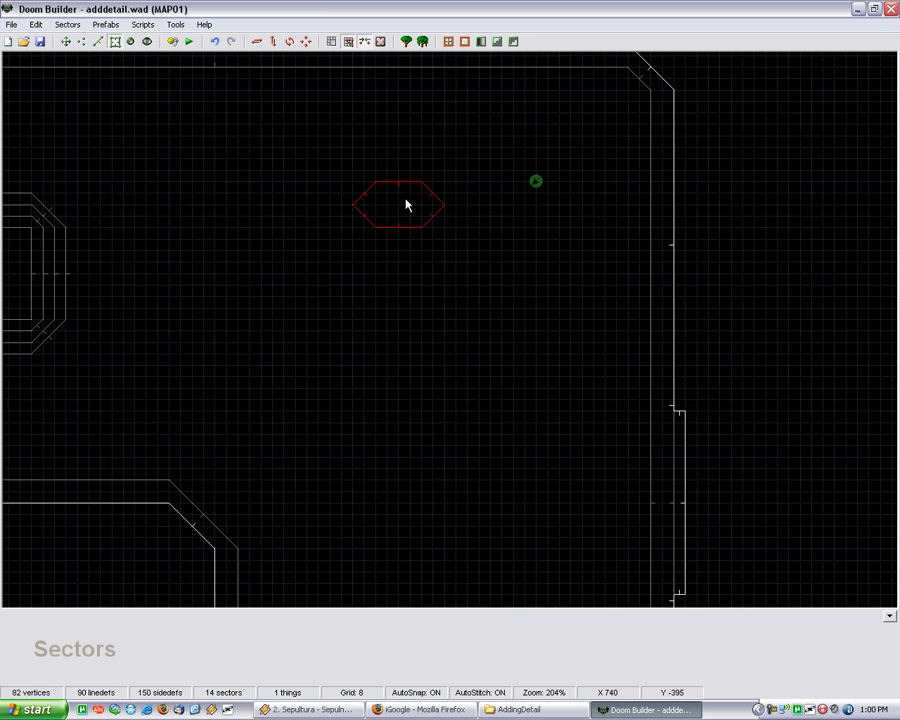
pyautogui.press('w')
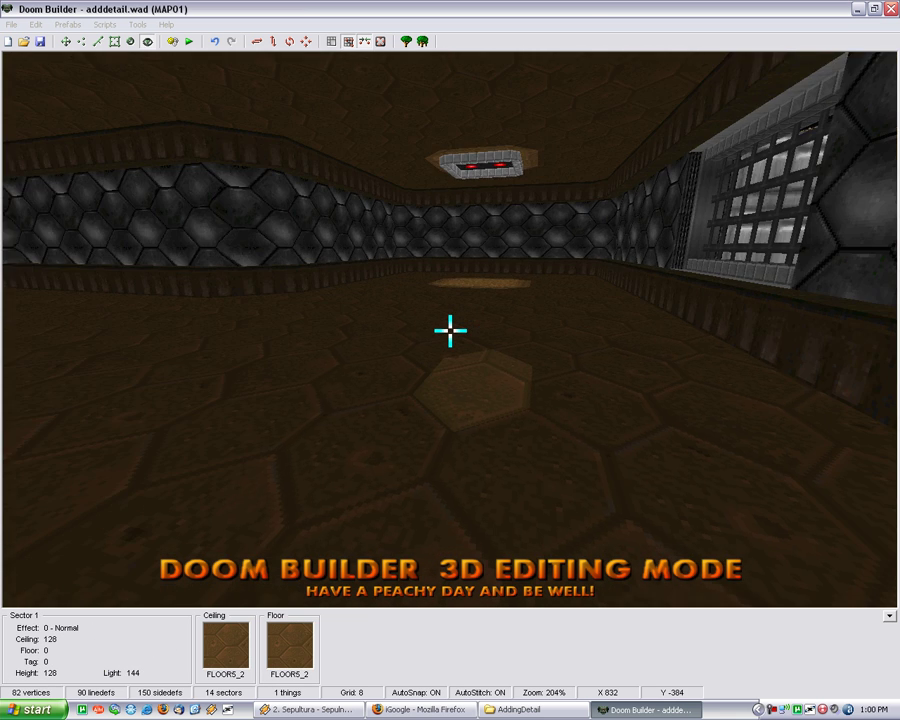
pyautogui.press('e')
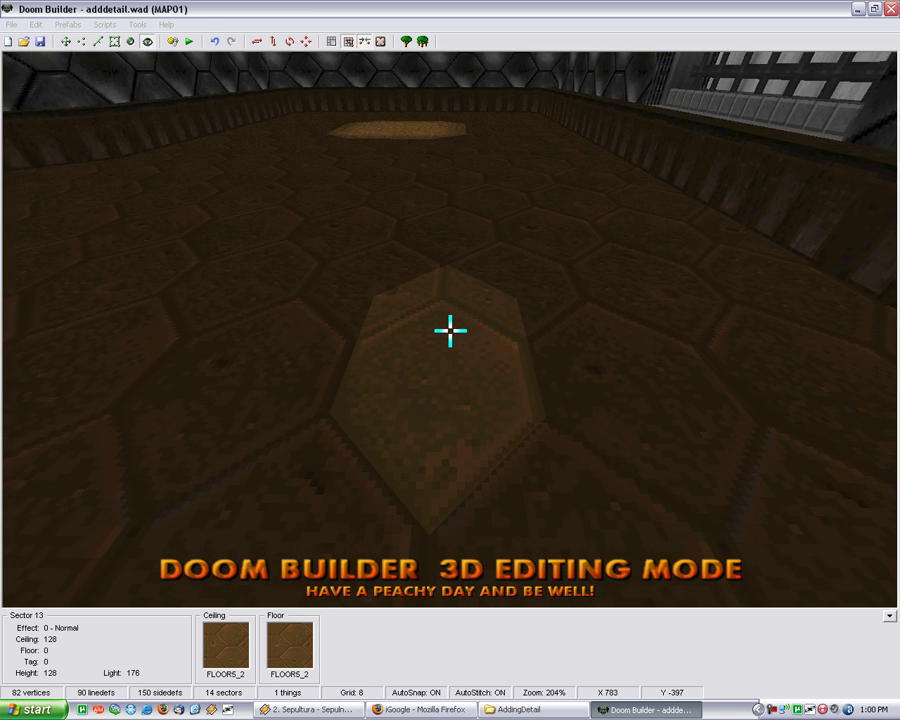
# Step: Move the hexagon's two western diagonal lines 8 units east, shortening its horizontal sides to 24 units to match the floor tile
pyautogui.press('Escape')
pyautogui.click(98, 42)
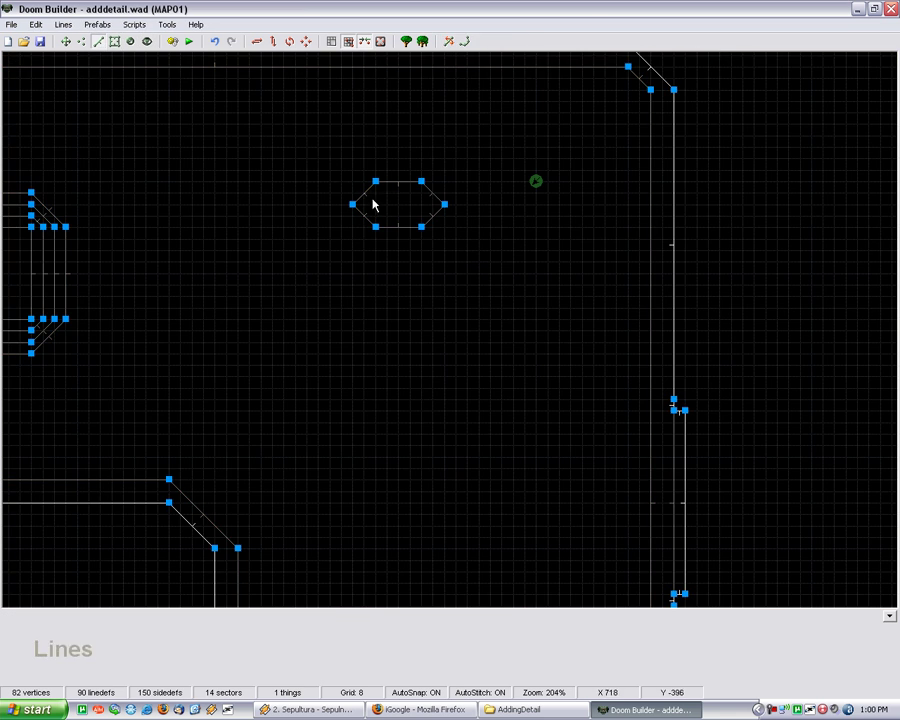
pyautogui.press('w')
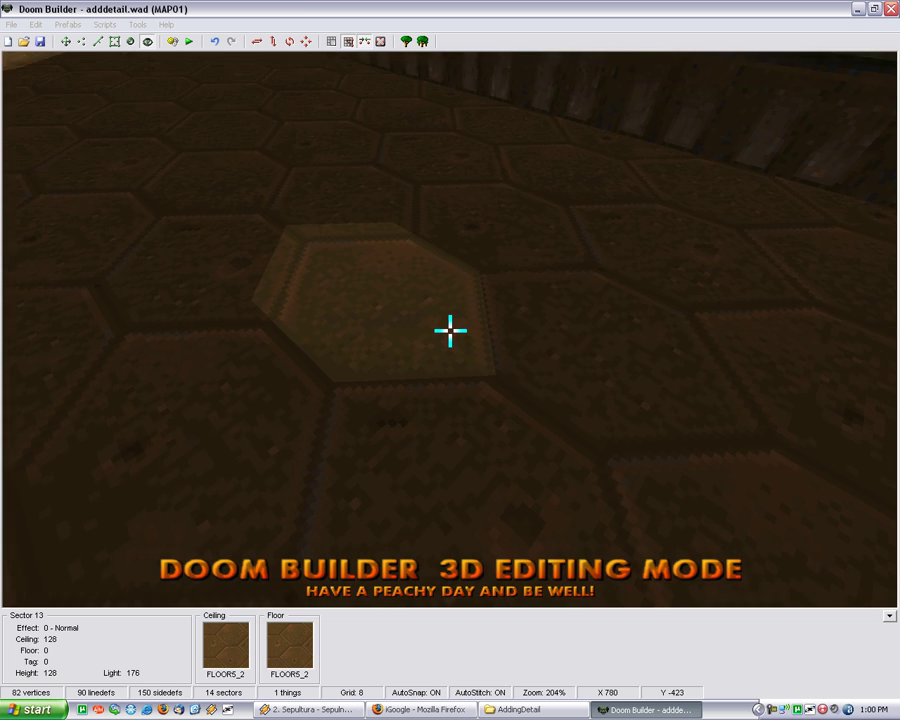
pyautogui.press('w')
pyautogui.moveTo(337, 148); pyautogui.dragTo(388, 250)
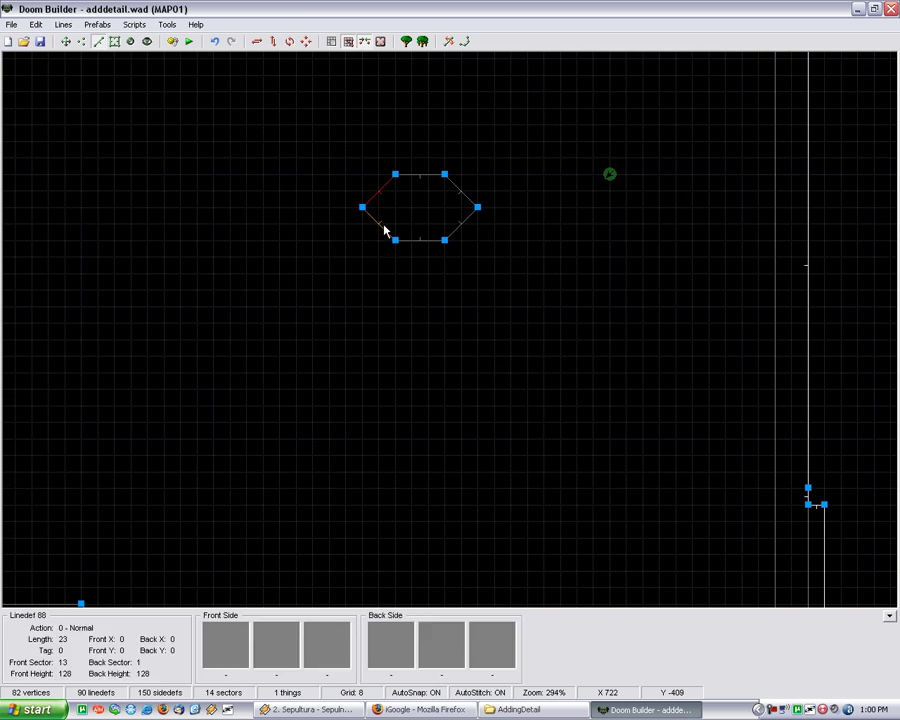
# Step: Lower the hexagonal sector's floor to -2 in 3D and view the sunken tile from several sides
pyautogui.press('q')
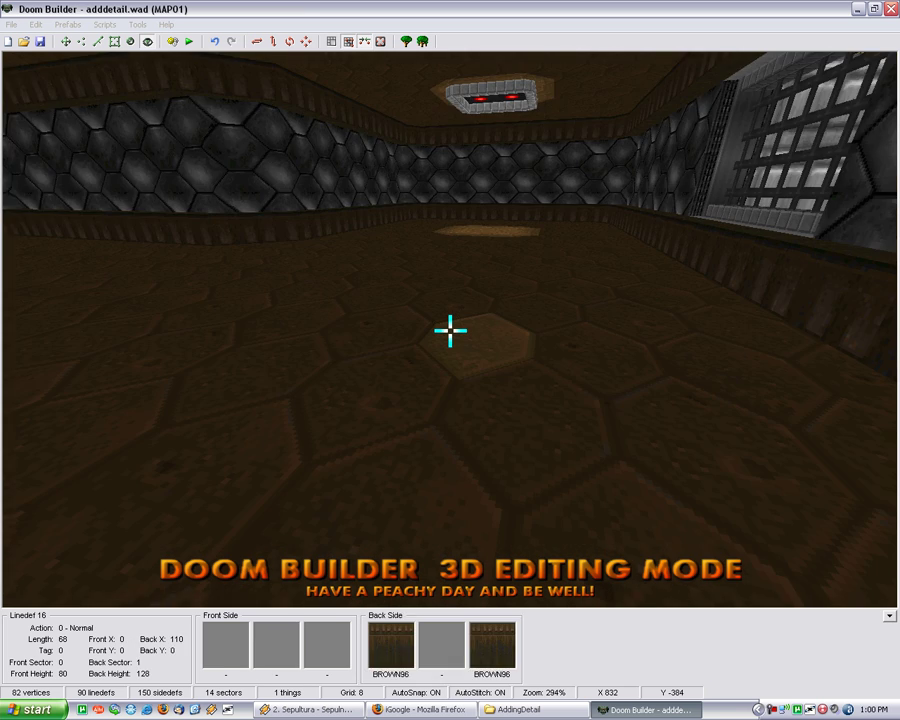
pyautogui.keyDown('shift'); pyautogui.scroll(-2, 450, 331); pyautogui.keyUp('shift')
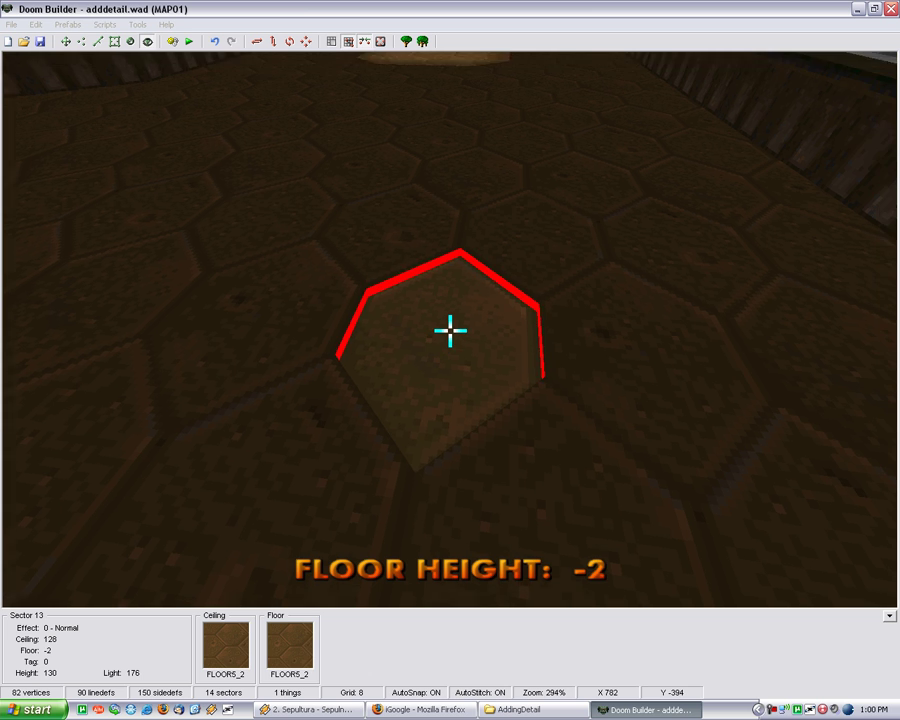
pyautogui.press('Escape')
pyautogui.press('q')
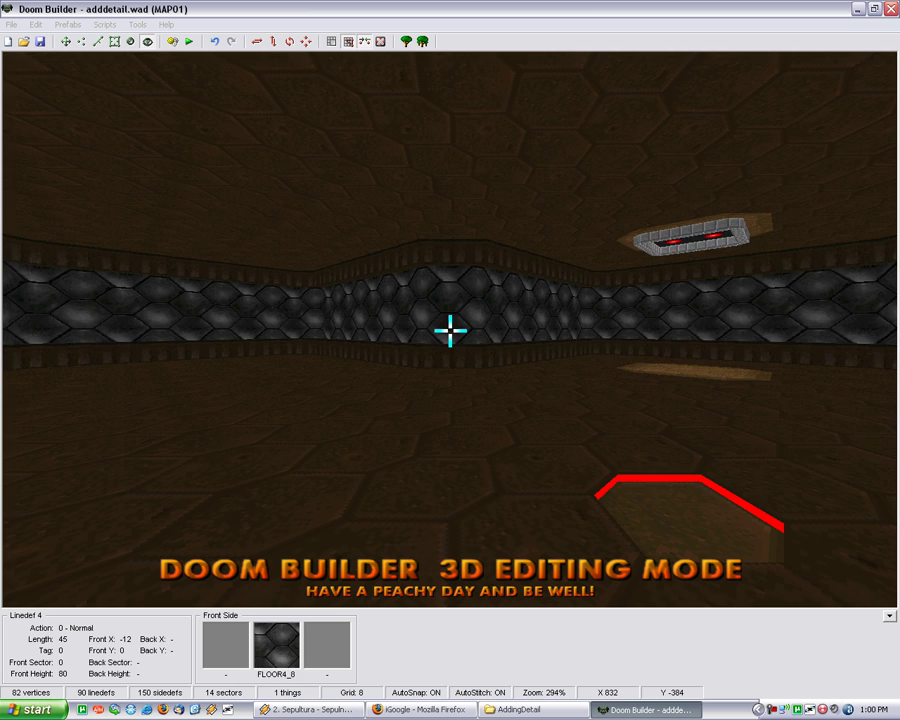
pyautogui.press('e')
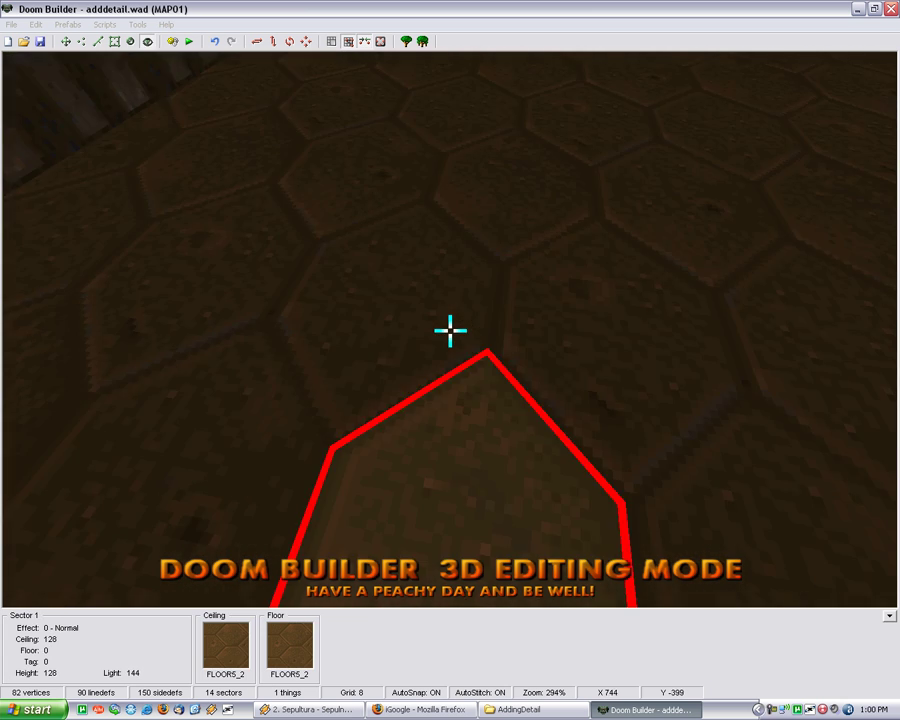
pyautogui.press('d')
pyautogui.press('e')
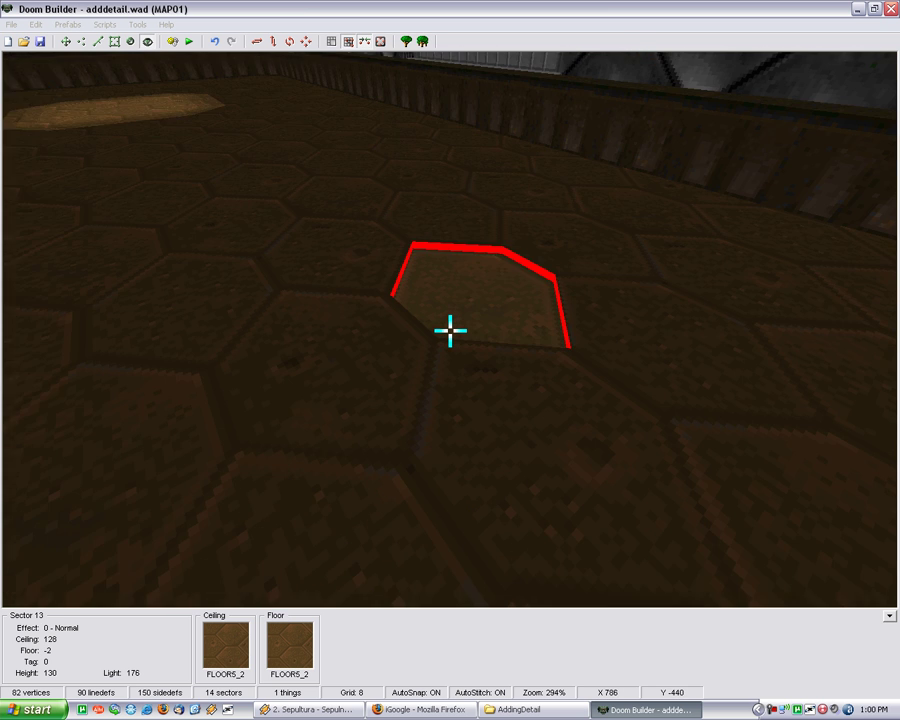
# Step: Compare the hexagonal sector's floor at heights 0 and -2, ending at -2
pyautogui.scroll(1, 450, 330)
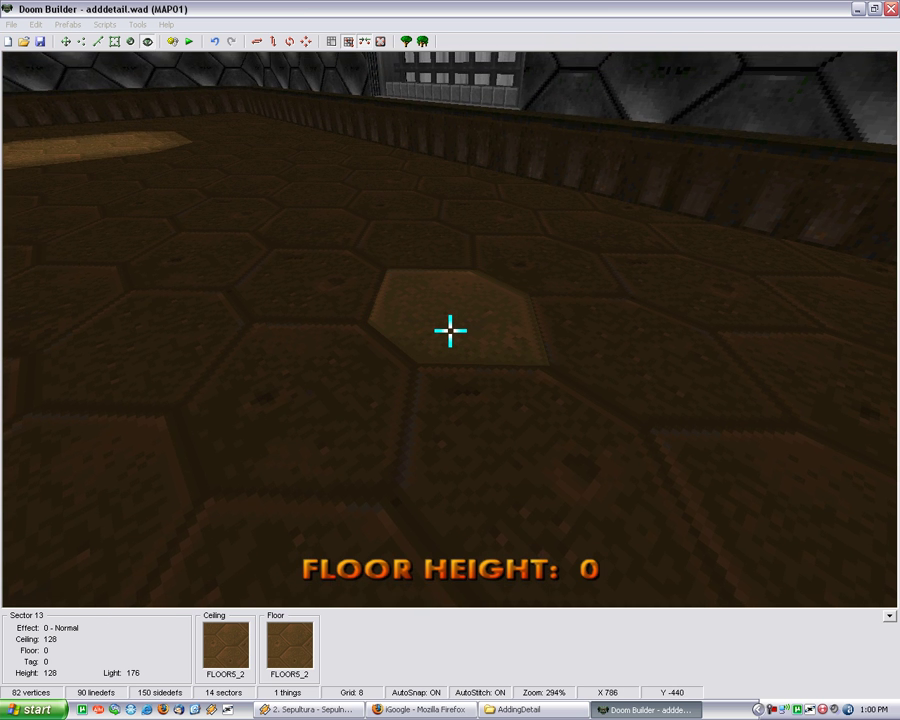
pyautogui.press('e')
pyautogui.press('d')
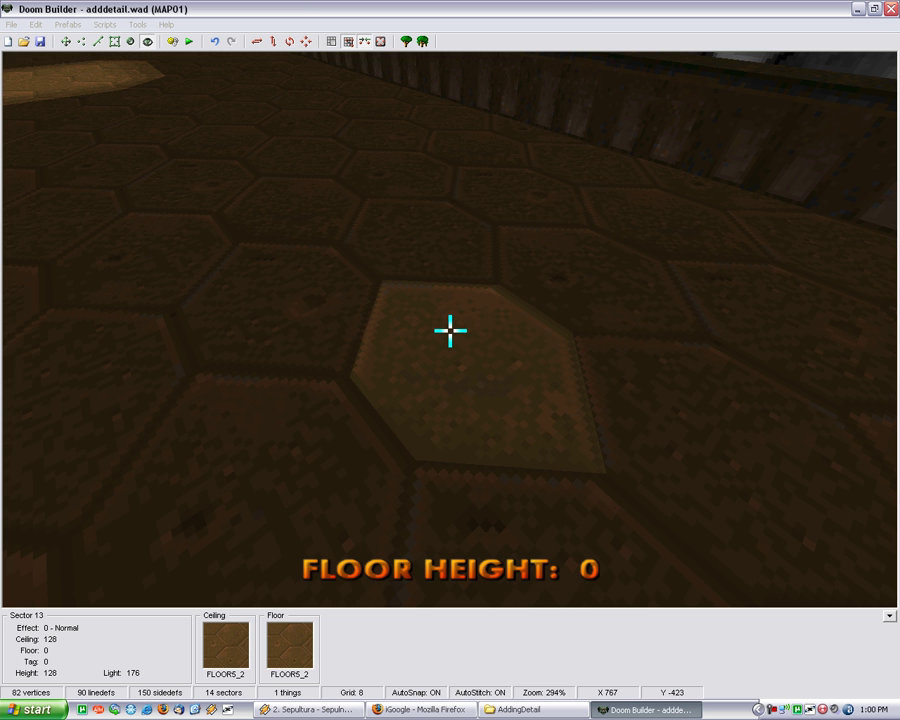
pyautogui.scroll(-2, 450, 330)
pyautogui.press('f')
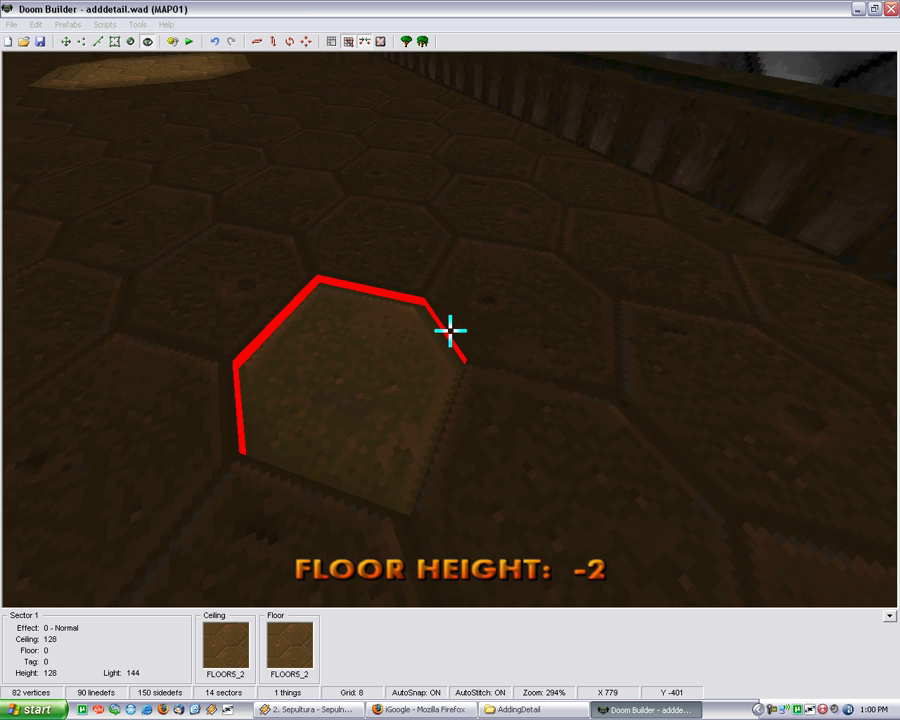
pyautogui.scroll(-1, 450, 330)
pyautogui.scroll(1, 450, 330)
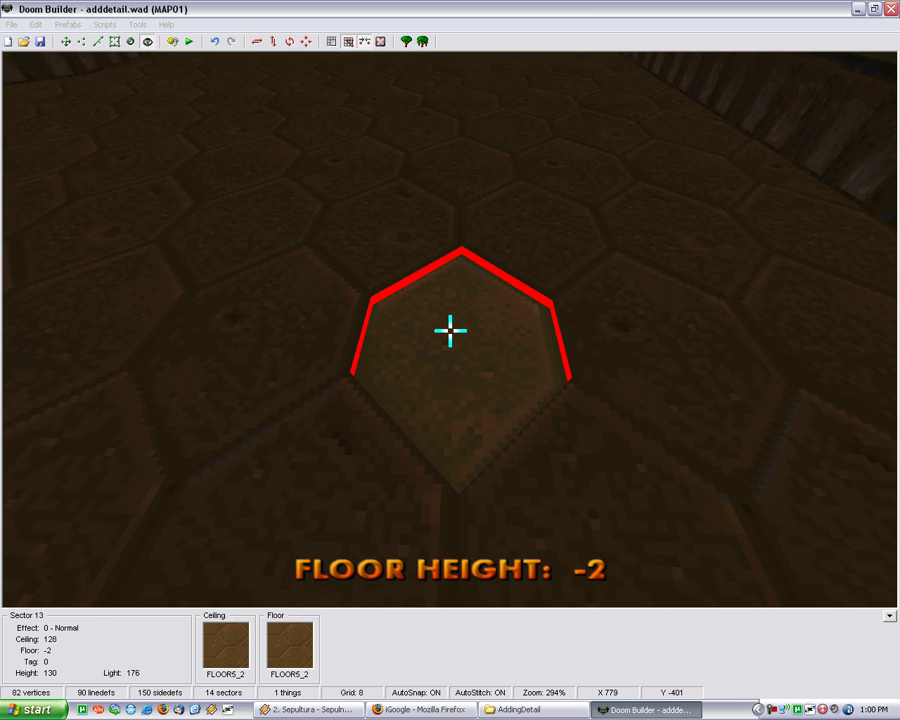
pyautogui.scroll(-1, 450, 330)
pyautogui.scroll(1, 450, 330)
# Step: Apply the FLAT10 texture to the hexagonal sector's floor
pyautogui.click(450, 330)
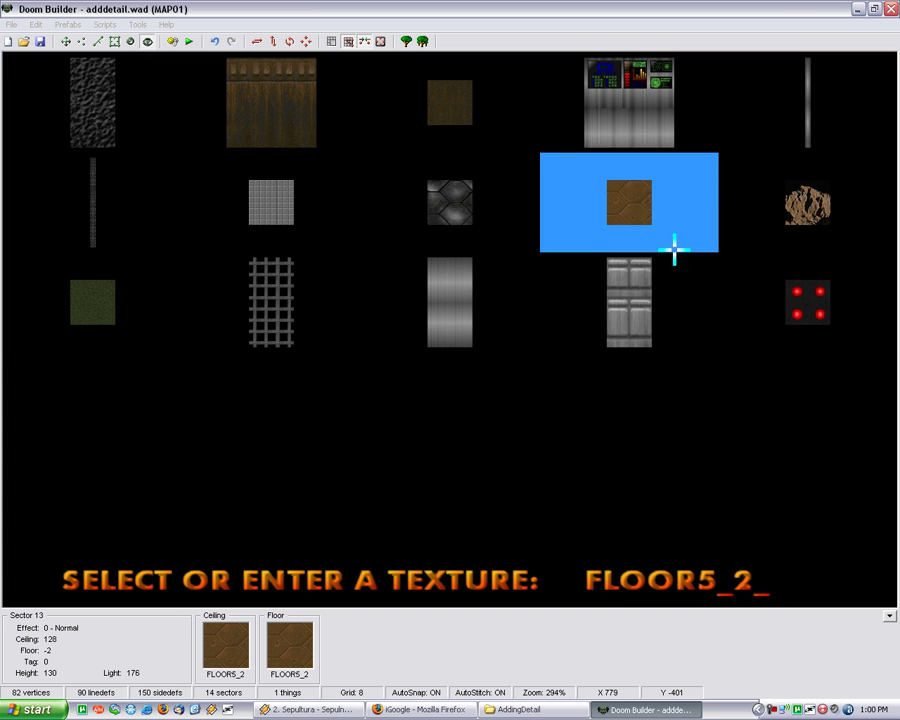
pyautogui.press('Tab')
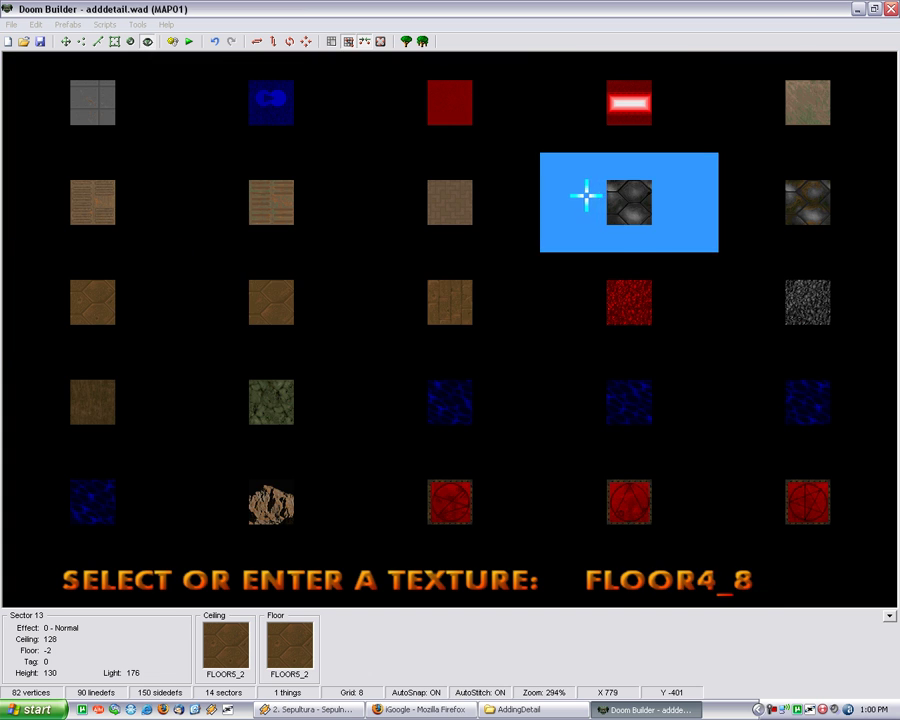
pyautogui.scroll(-4, 331, 299)
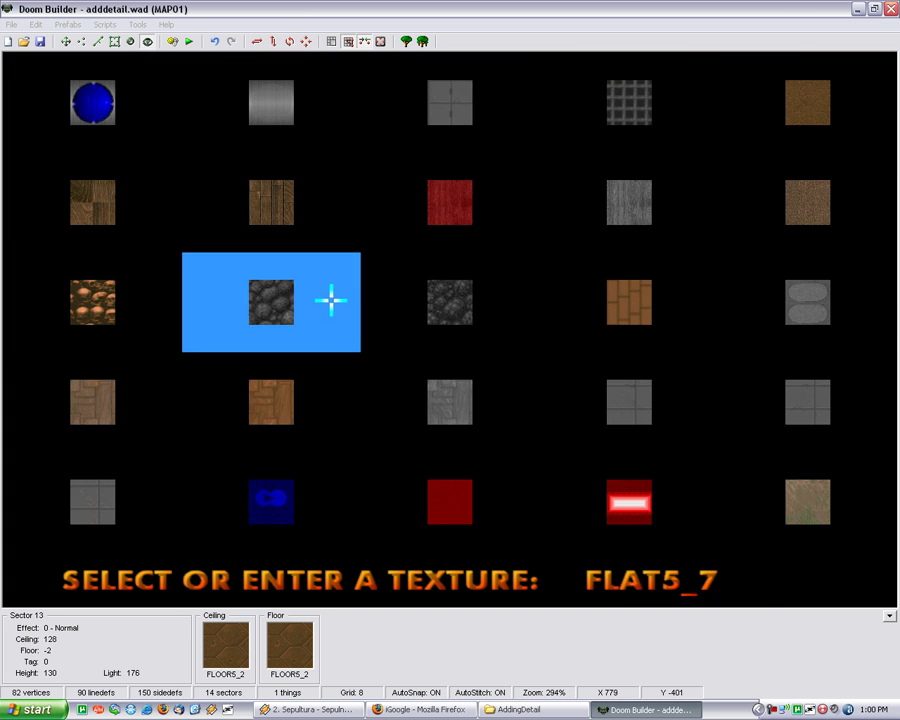
pyautogui.scroll(-4, 318, 294)
pyautogui.click(156, 300)
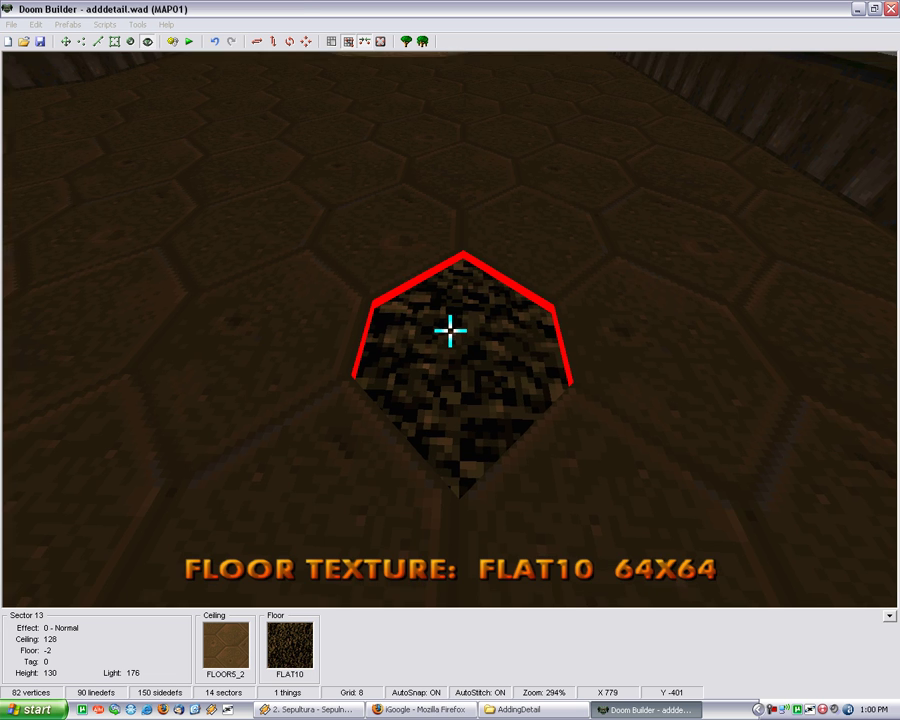
# Step: Browse the full texture list for a rubble-like surface and apply MFLR8_2 to the hexagonal sector's floor
pyautogui.click(450, 331)
pyautogui.press('Tab')
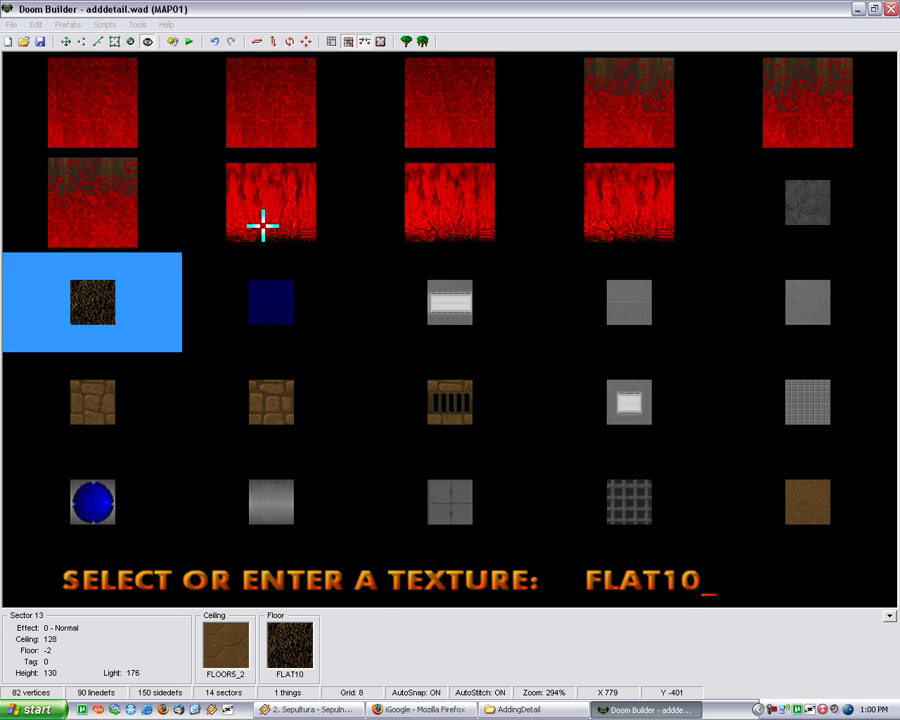
pyautogui.scroll(15, 165, 289)
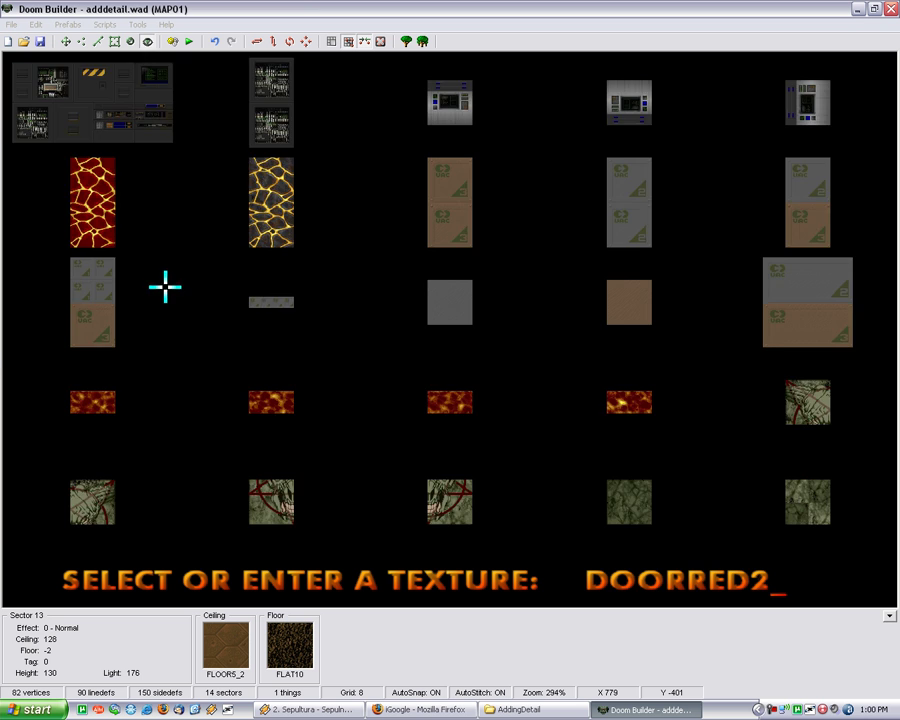
pyautogui.scroll(8, 178, 273)
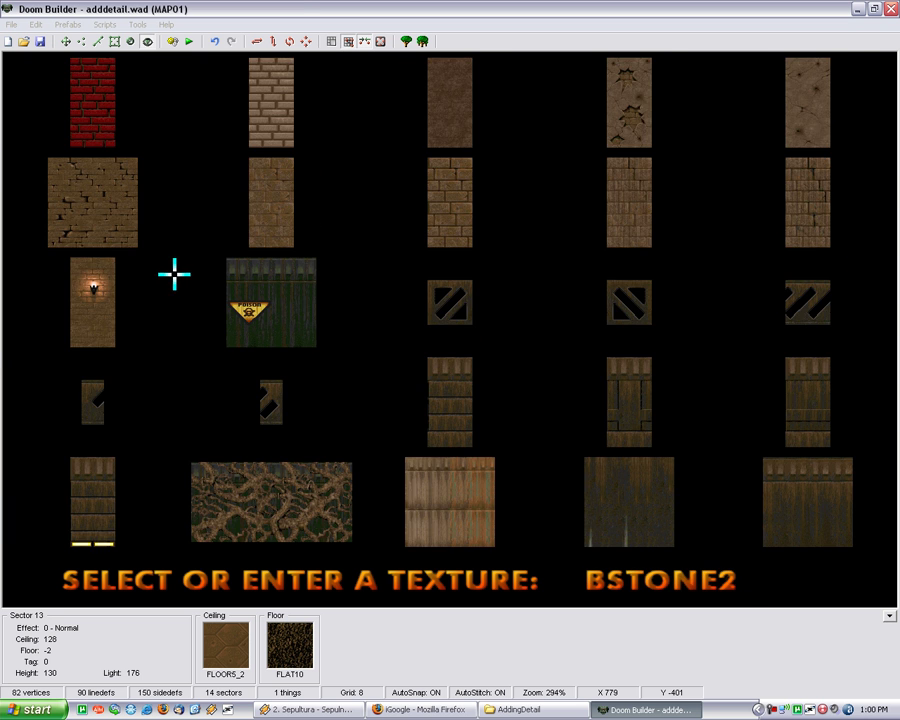
pyautogui.scroll(2, 180, 268)
pyautogui.scroll(-10, 165, 257)
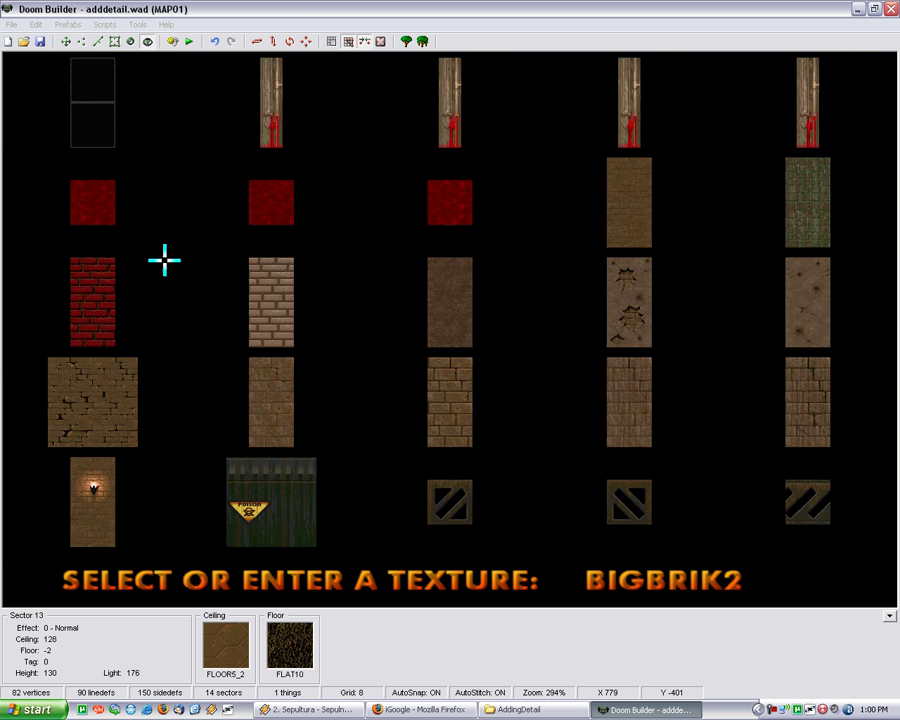
pyautogui.scroll(-10, 200, 238)
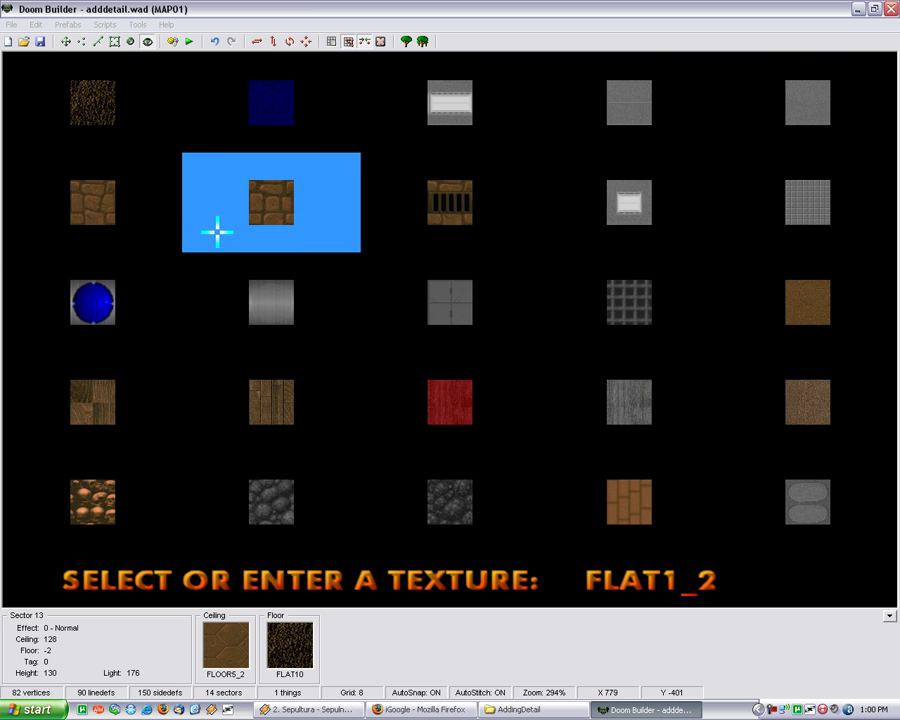
pyautogui.scroll(-4, 345, 234)
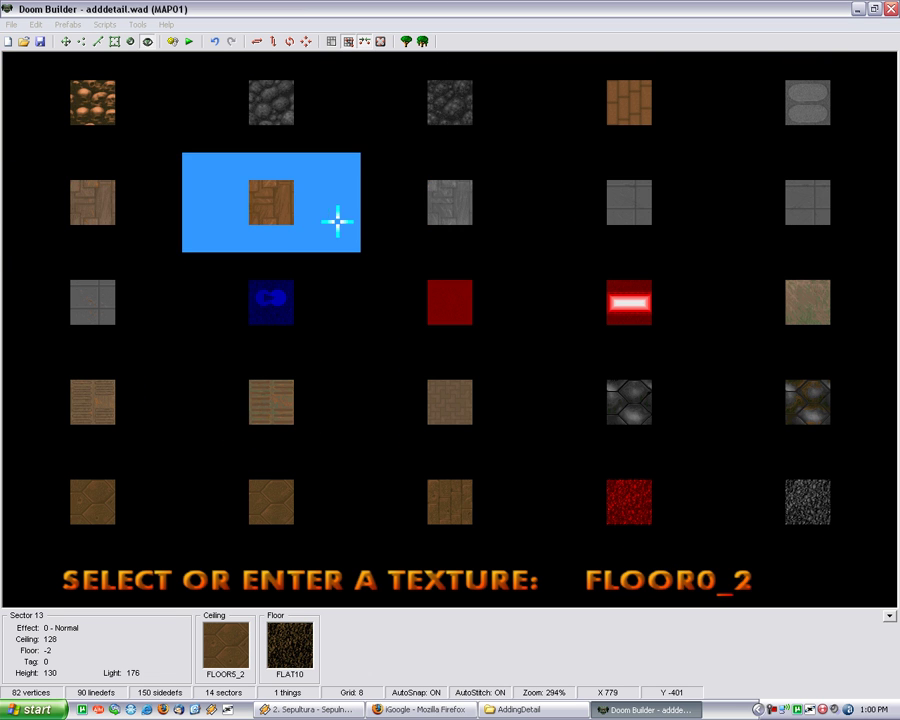
pyautogui.scroll(-4, 478, 248)
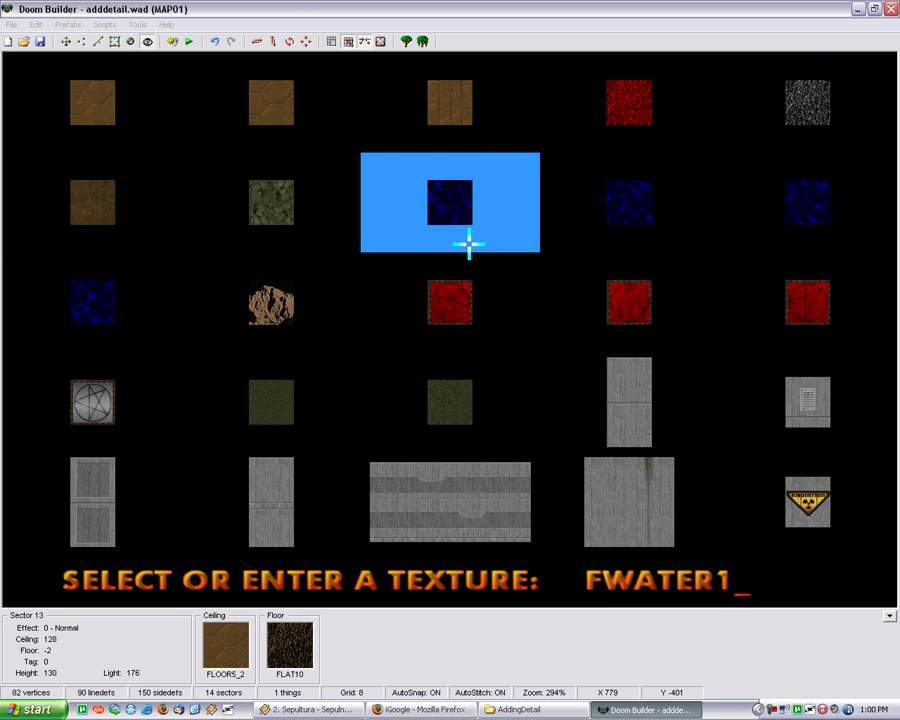
pyautogui.scroll(-4, 469, 243)
pyautogui.scroll(-8, 470, 241)
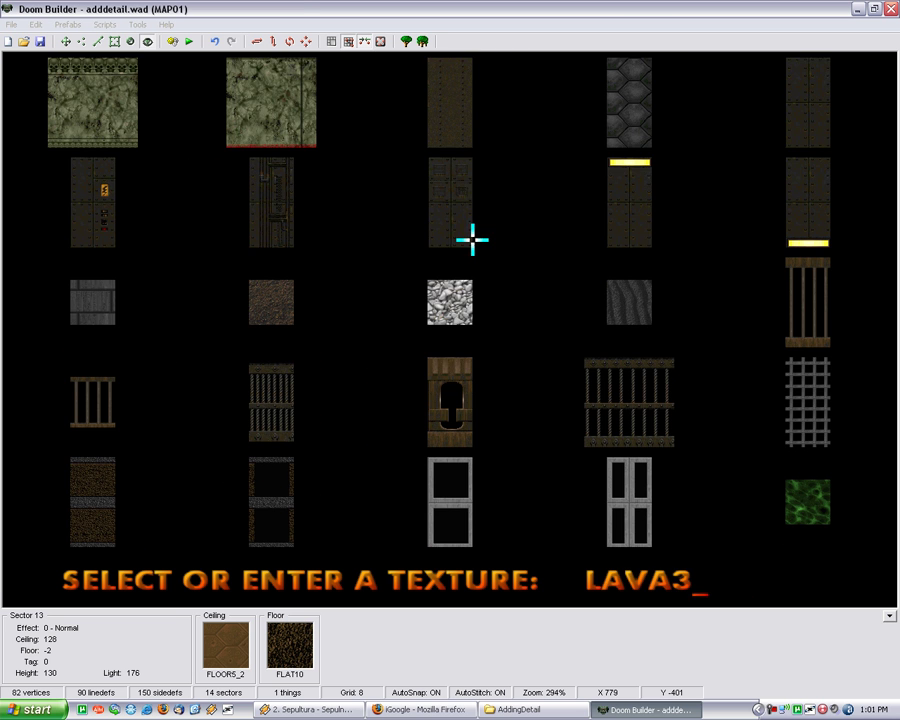
pyautogui.click(458, 247)
pyautogui.press('d')
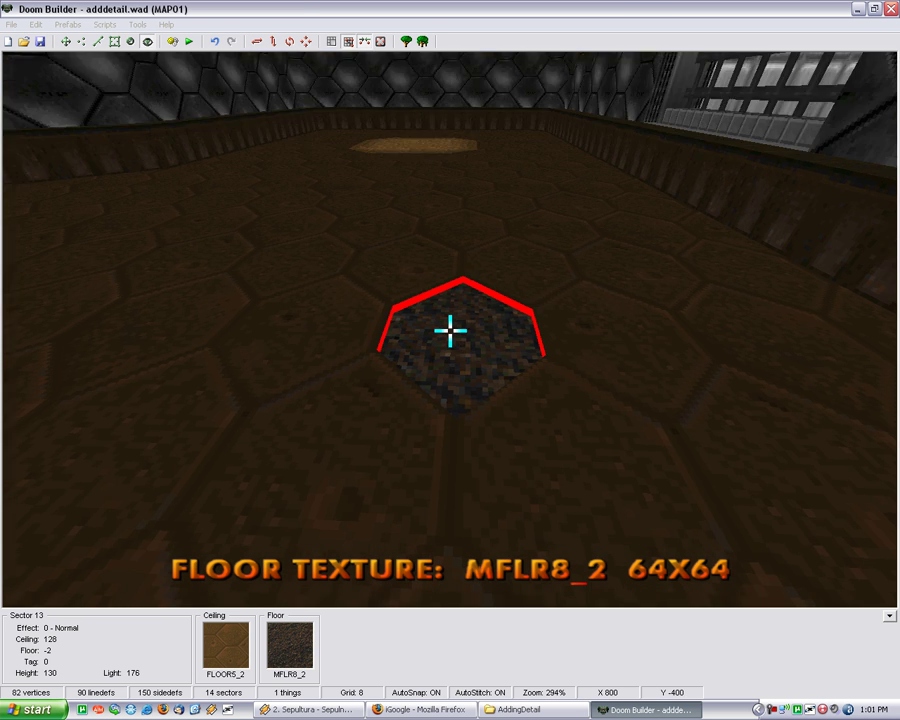
# Step: Lower the hexagonal sector's floor one step to expose its walls and apply FLOOR5_2 as lower texture on the first walls
pyautogui.press('e')
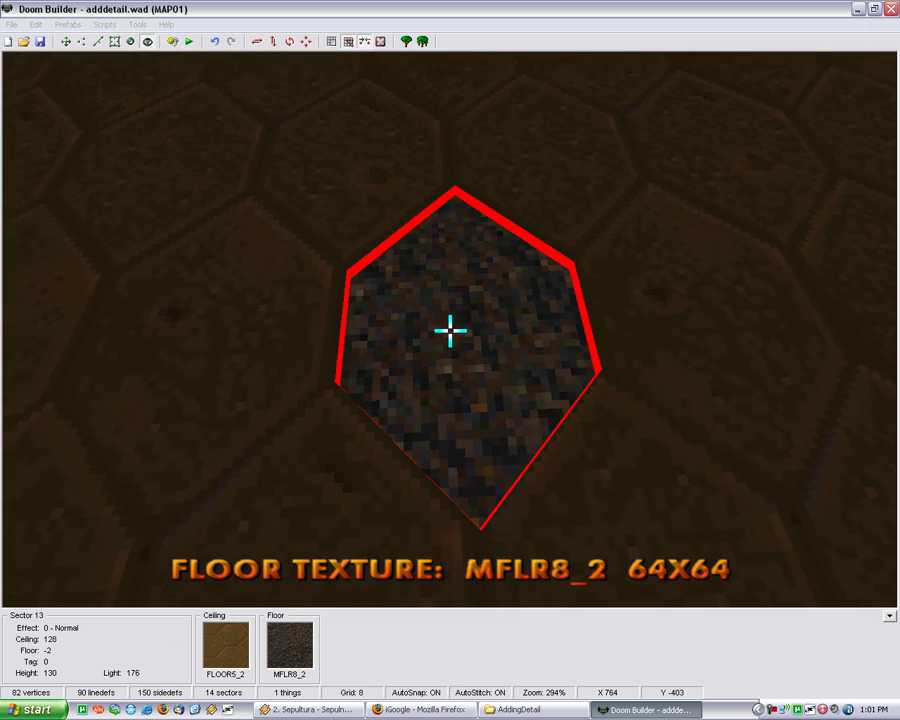
pyautogui.scroll(-1, 450, 331)
pyautogui.press('f')
pyautogui.click(450, 328)
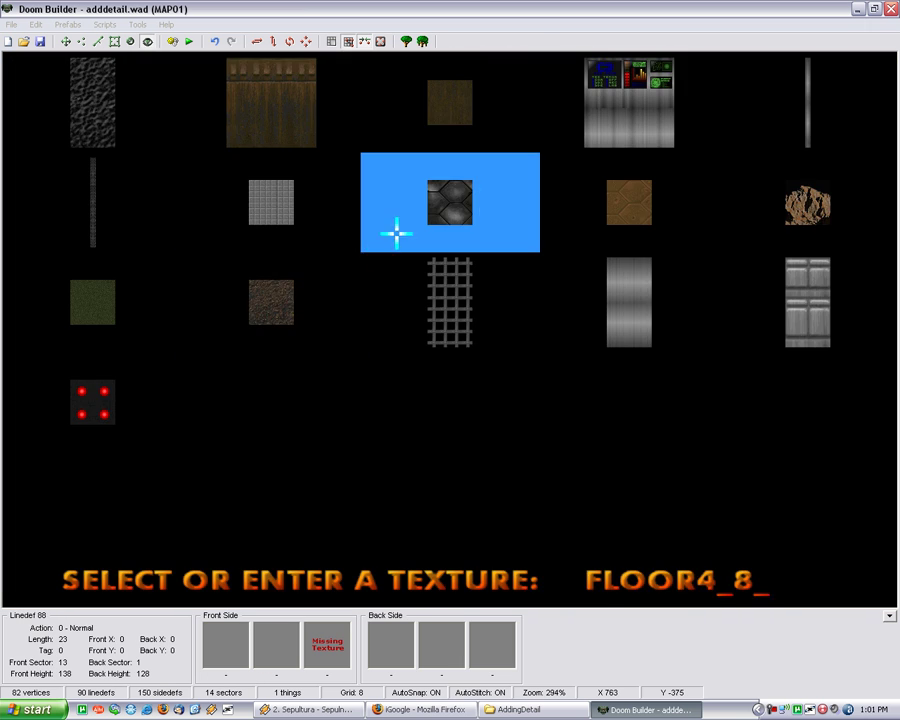
pyautogui.click(394, 235)
pyautogui.click(450, 328)
pyautogui.click(755, 181)
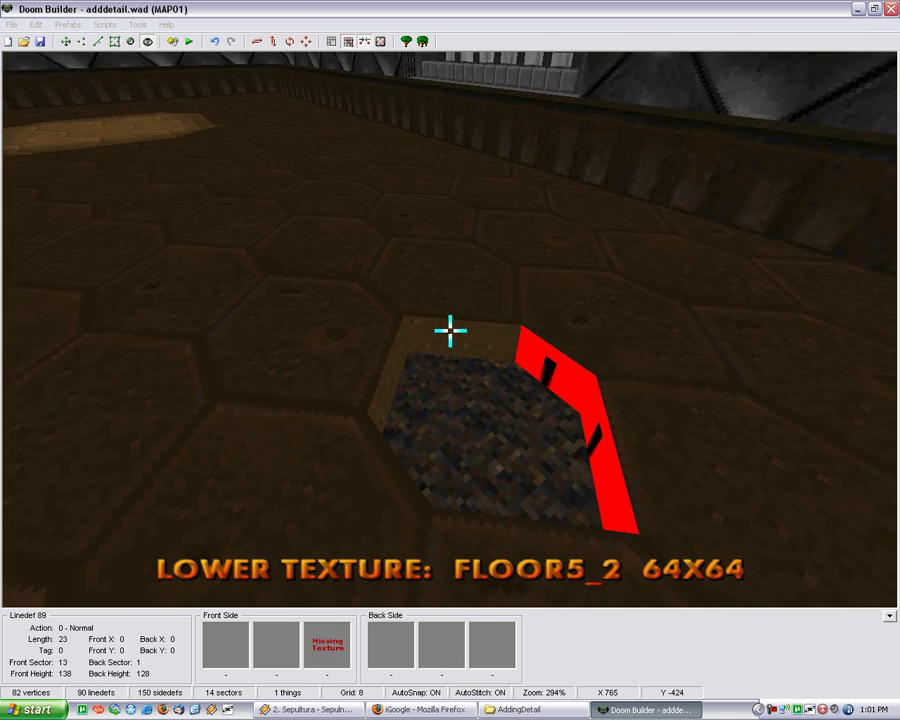
# Step: Apply the FLOOR5_2 lower texture to the pit's remaining walls and raise its floor back to -2
pyautogui.click(450, 328)
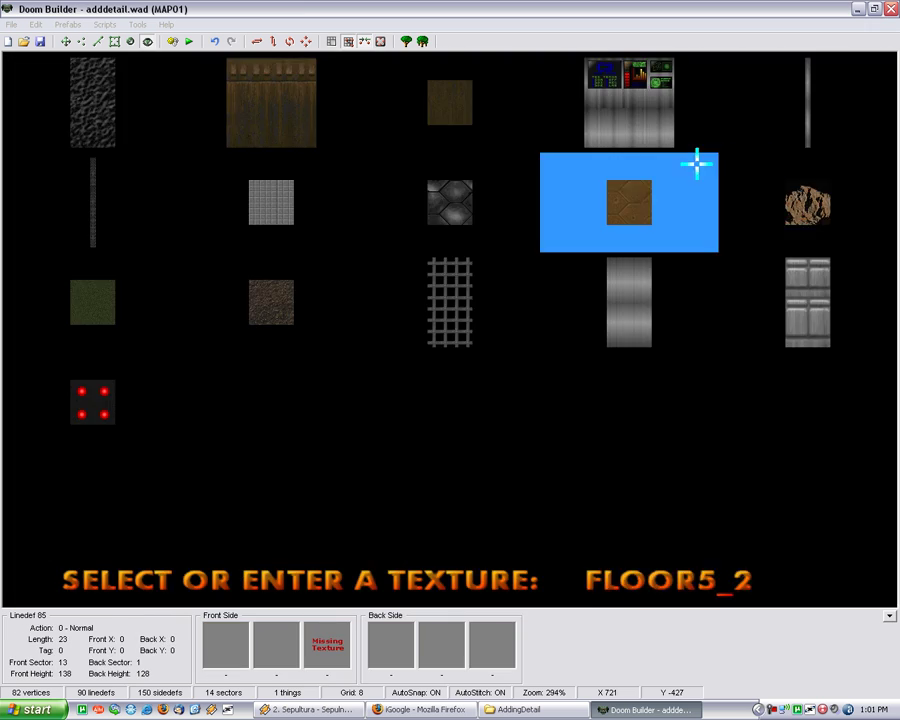
pyautogui.click(693, 161)
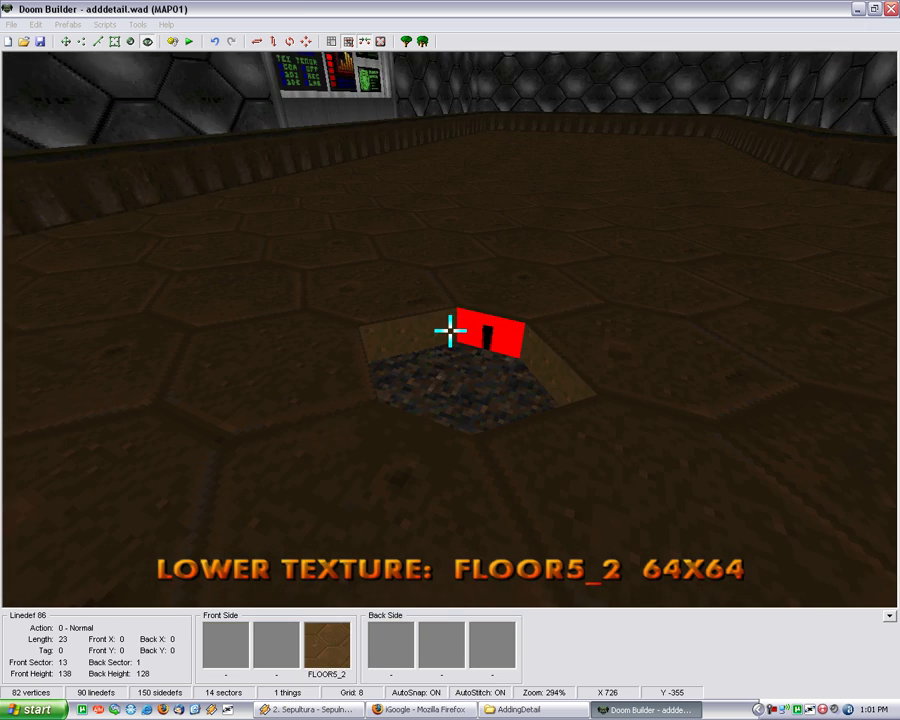
pyautogui.click(450, 328)
pyautogui.click(725, 171)
pyautogui.scroll(1, 450, 331)
pyautogui.press('d')
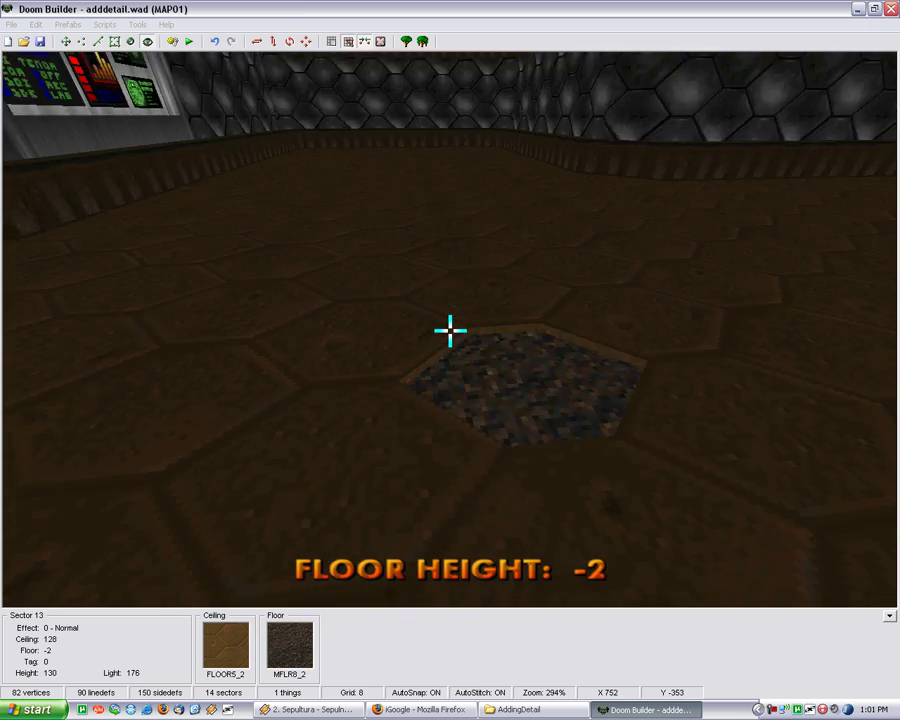
# Step: Set the brightness of the main room sector and the hexagonal pit sector to 192
pyautogui.keyDown('ctrl'); pyautogui.scroll(3, 450, 331); pyautogui.keyUp('ctrl')
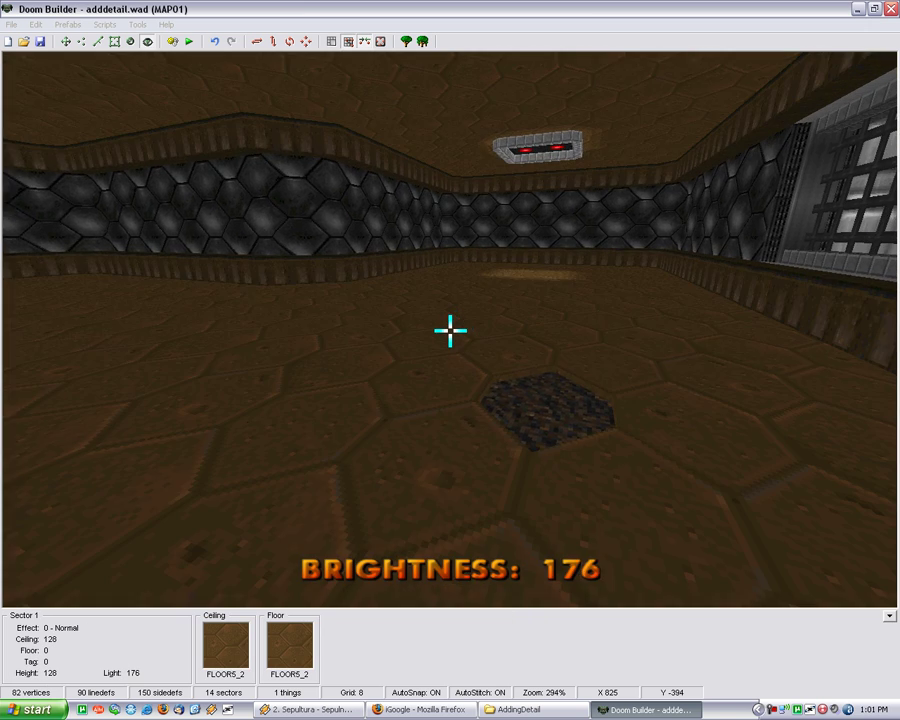
pyautogui.keyDown('ctrl'); pyautogui.scroll(-1, 450, 331); pyautogui.keyUp('ctrl')
pyautogui.keyDown('ctrl'); pyautogui.scroll(1, 450, 331); pyautogui.keyUp('ctrl')
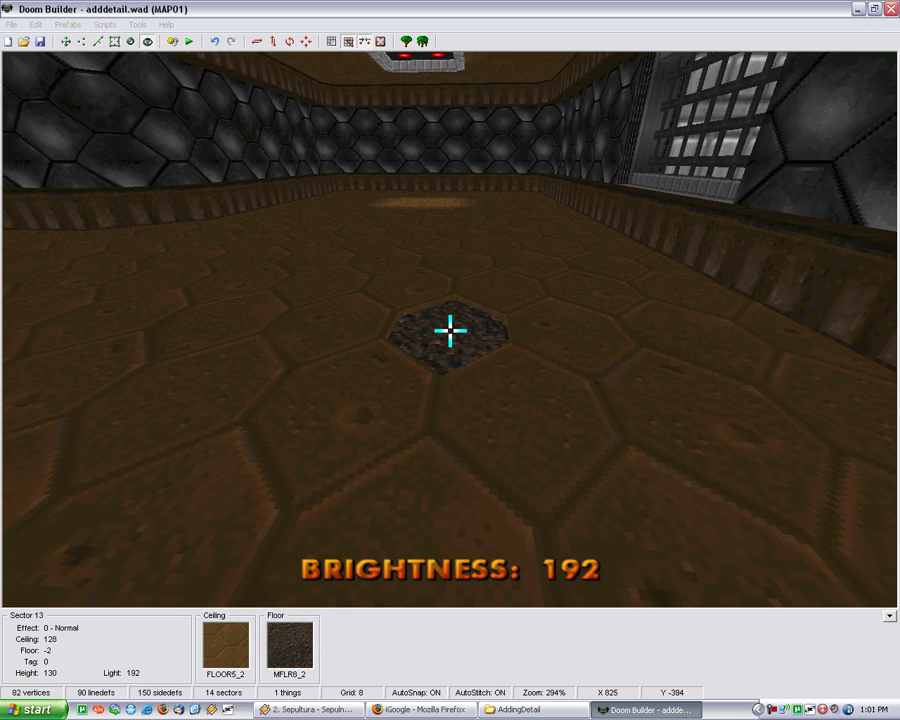
pyautogui.keyDown('shift'); pyautogui.scroll(-1, 450, 330); pyautogui.keyUp('shift')
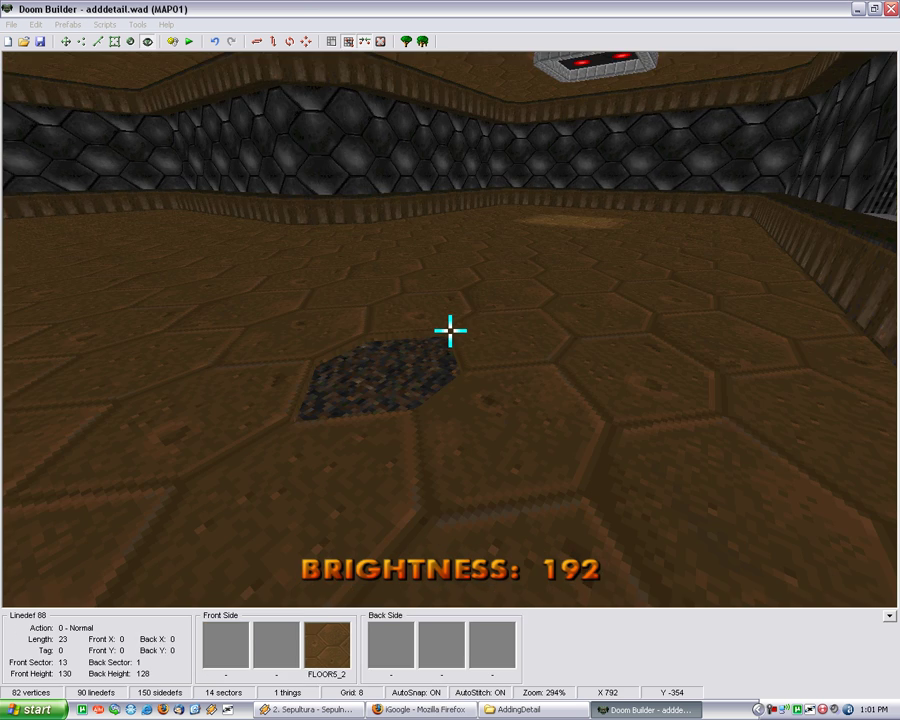
# Step: Duplicate the hexagonal sector in the 2D map, placing two stacked copies against the original's lower-right side
pyautogui.press('Escape')
pyautogui.click(115, 43)
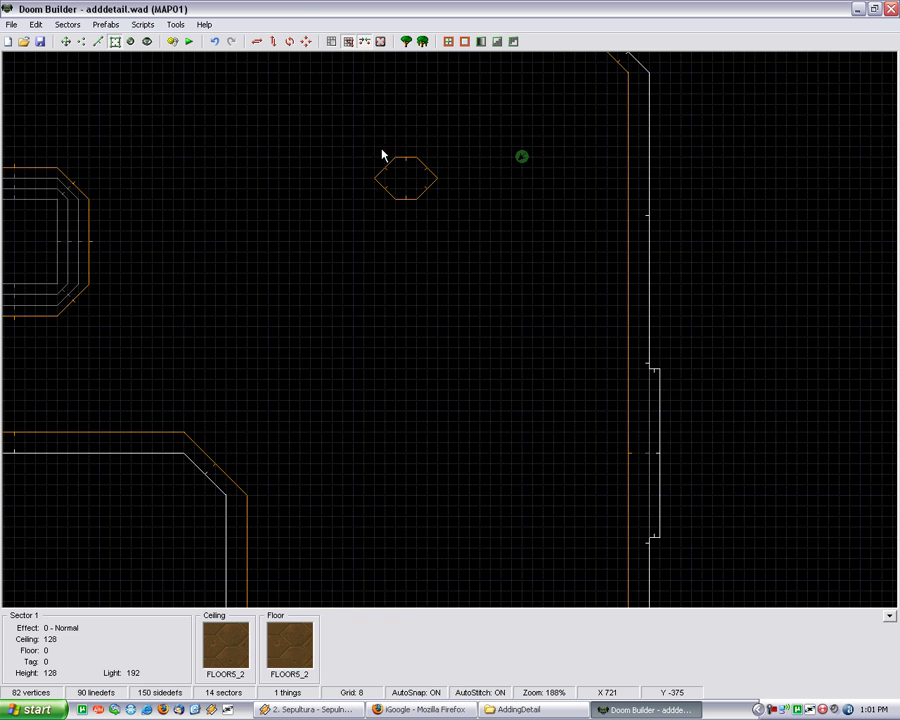
pyautogui.hotkey('ctrl', 'v')
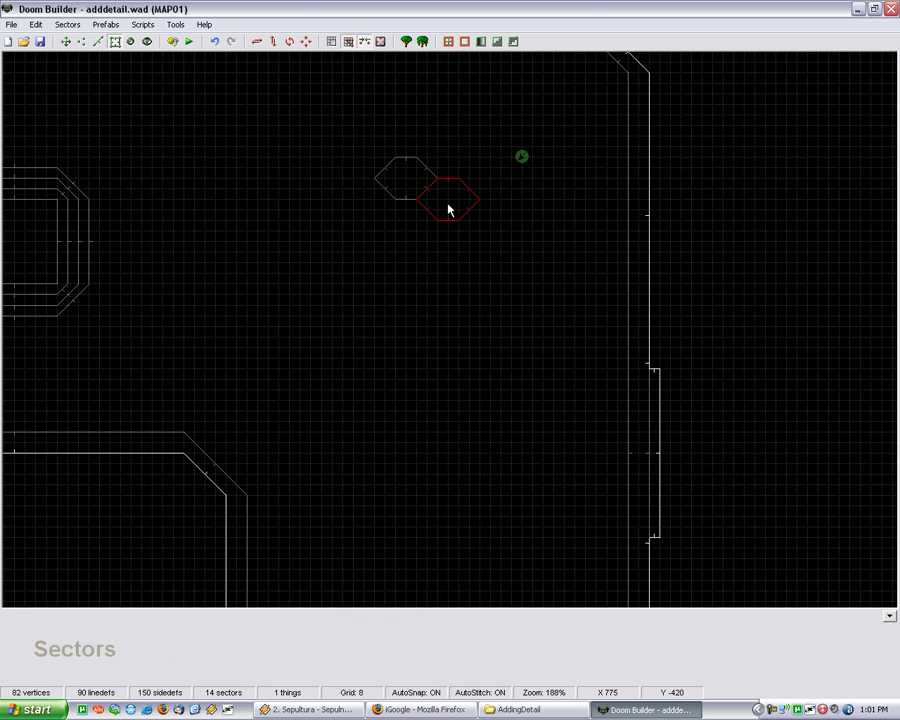
pyautogui.click(450, 207)
pyautogui.hotkey('ctrl', 'v')
pyautogui.click(445, 248)
# Step: Paste two more hexagonal sectors in a zigzag extending left from the original tile
pyautogui.hotkey('ctrl', 'v')
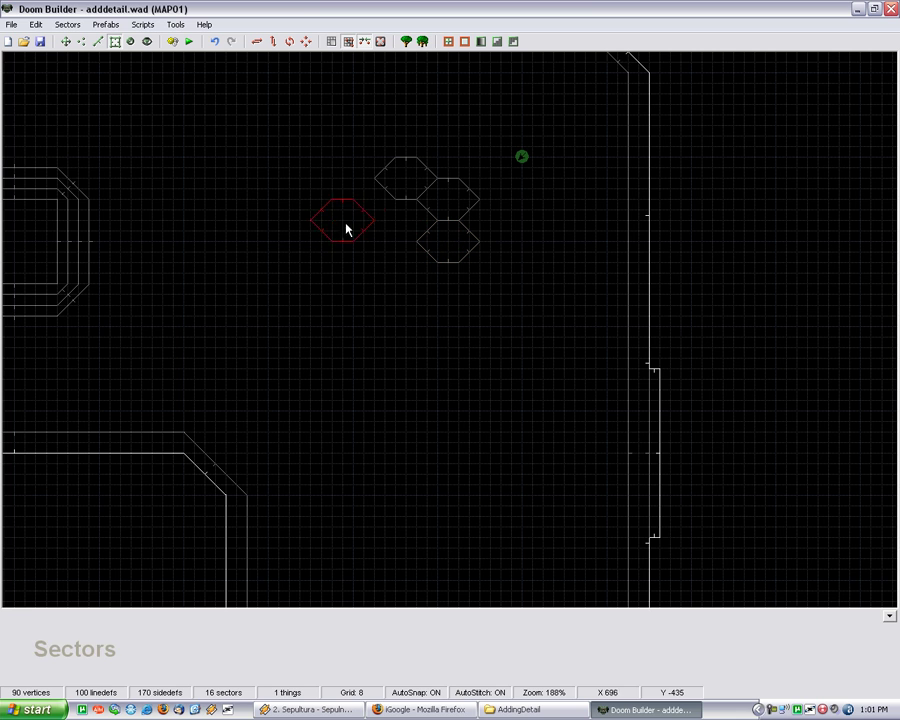
pyautogui.click(360, 199)
pyautogui.hotkey('ctrl', 'v')
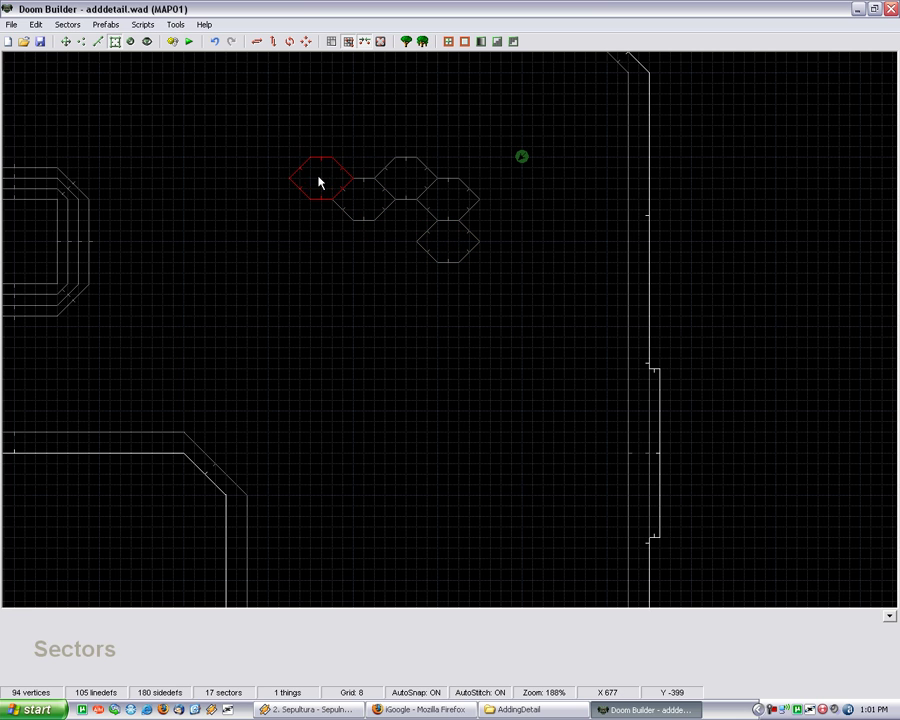
pyautogui.click(320, 182)
# Step: Paste three hexagonal sectors below the cluster: an adjoining pair and a separate single tile beneath it
pyautogui.hotkey('ctrl', 'v')
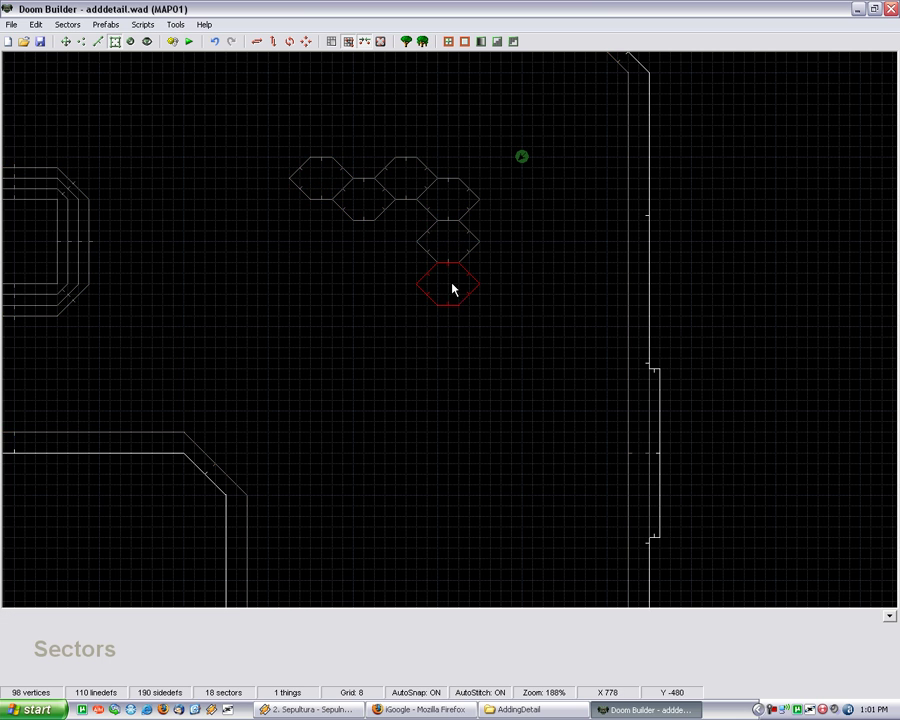
pyautogui.click(408, 333)
pyautogui.hotkey('ctrl', 'v')
pyautogui.click(365, 355)
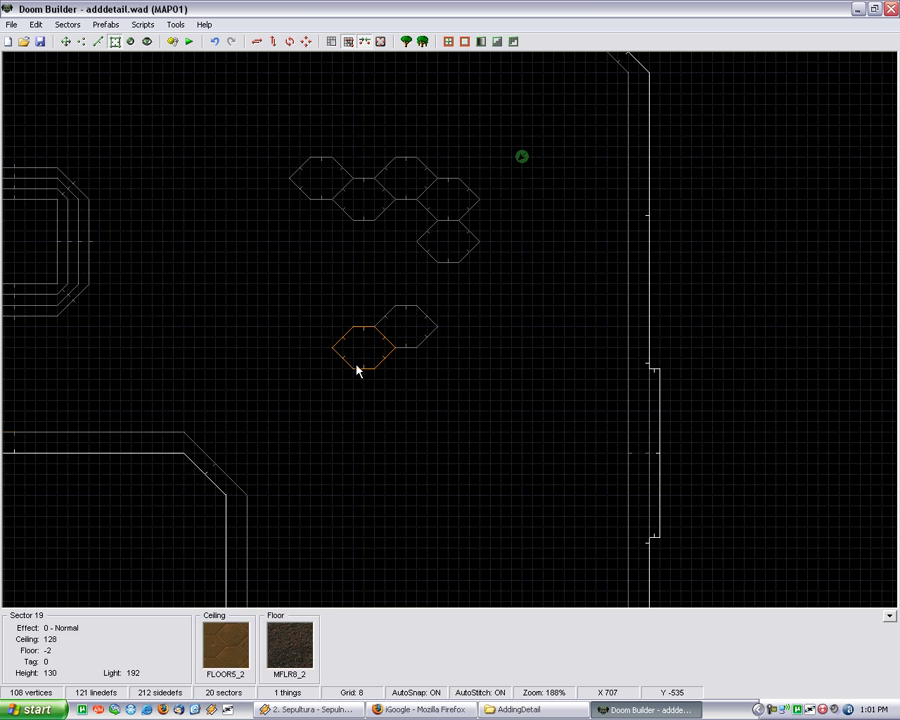
pyautogui.hotkey('ctrl', 'v')
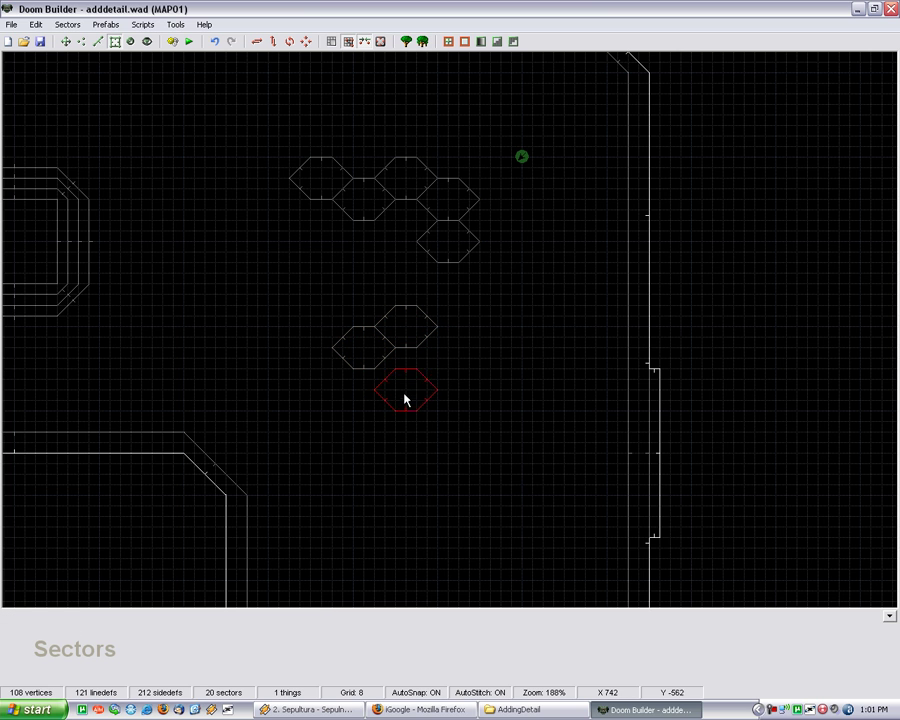
pyautogui.click(405, 411)
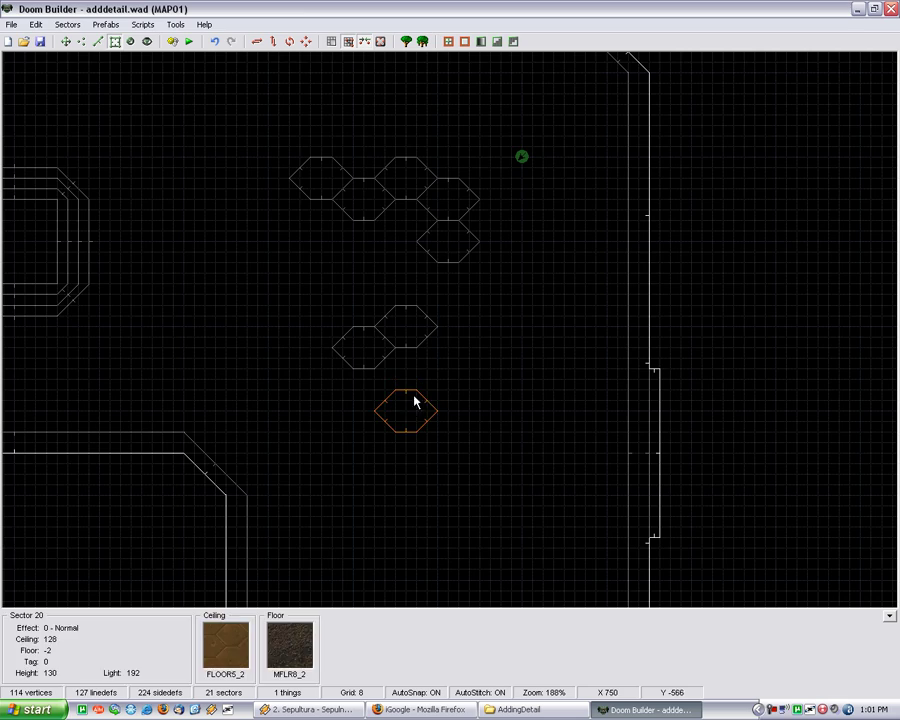
# Step: Check the pasted tiles against the hexagonal floor pattern in 3D
pyautogui.press('w')
pyautogui.press('e')
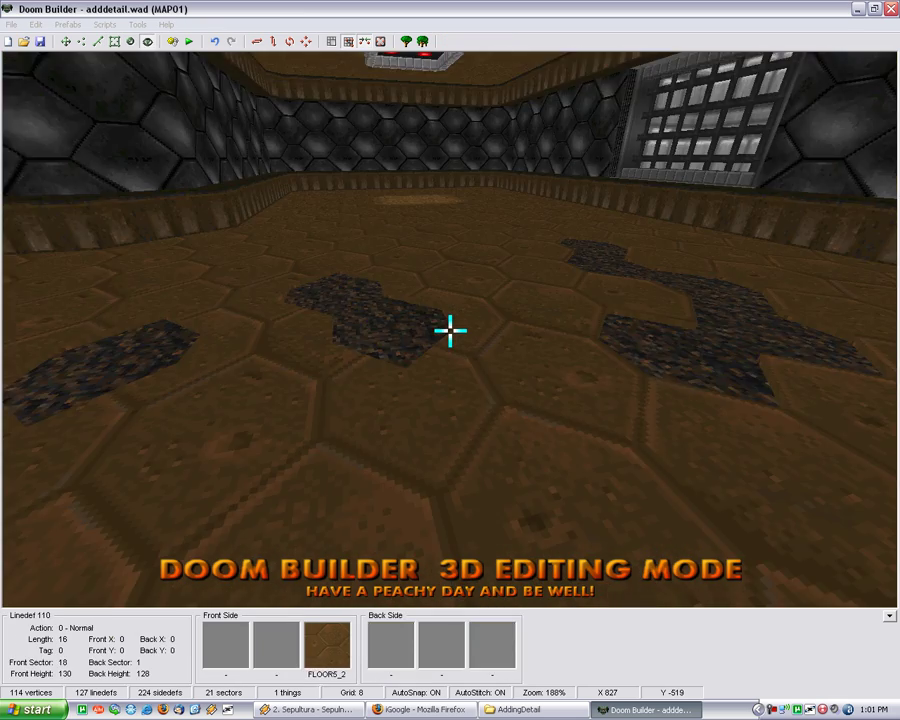
pyautogui.press('Escape')
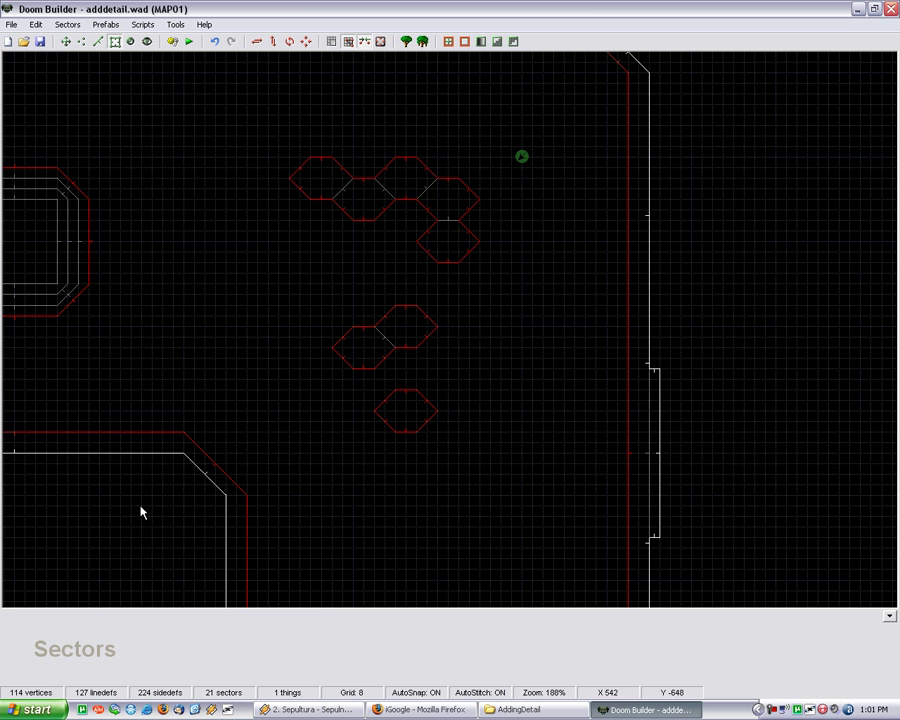
# Step: Move the three lower hexagonal sectors up by two 8-unit grid steps to line them up with the floor pattern
pyautogui.moveTo(131, 520); pyautogui.dragTo(491, 298)
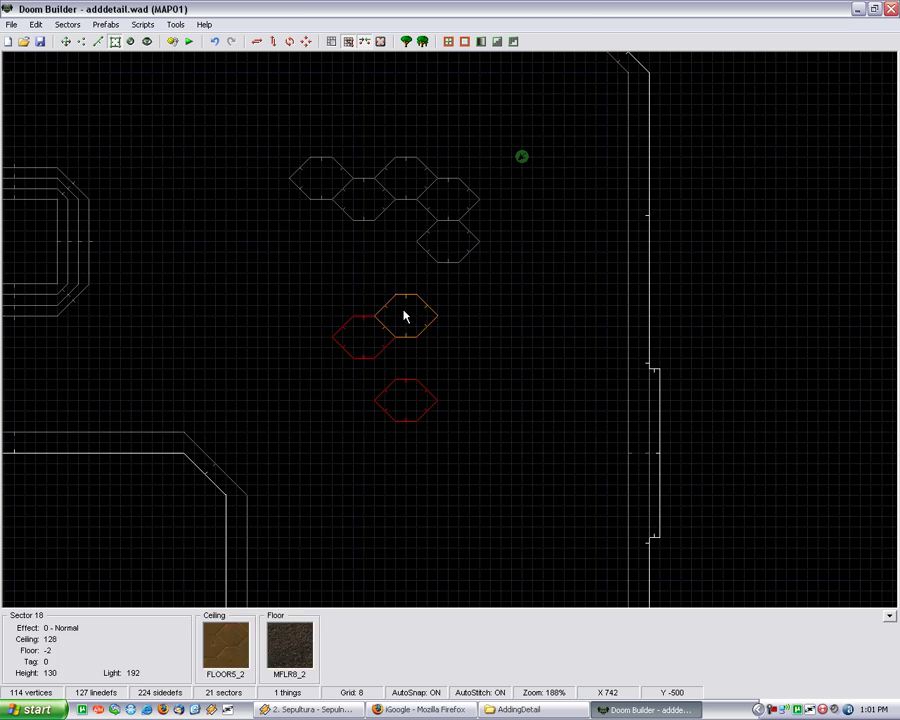
pyautogui.press('q')
pyautogui.press('Escape')
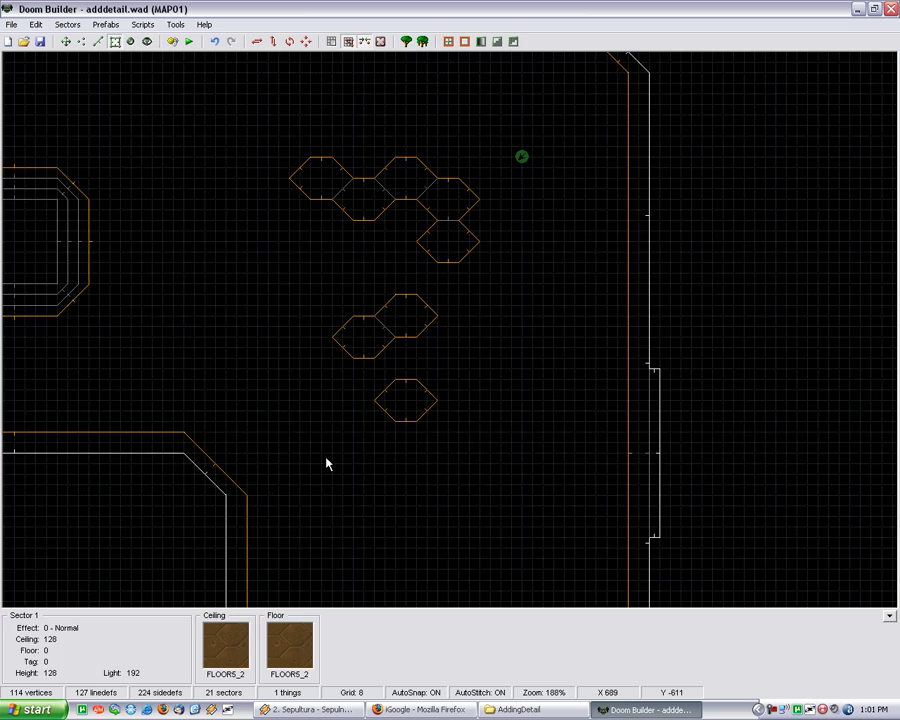
pyautogui.press('q')
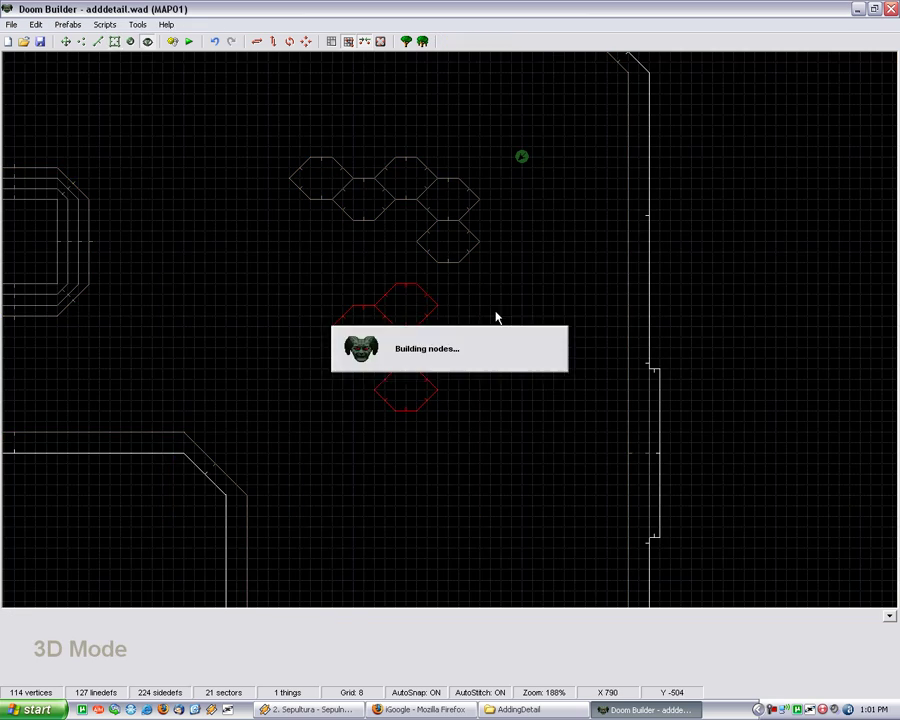
pyautogui.press('e')
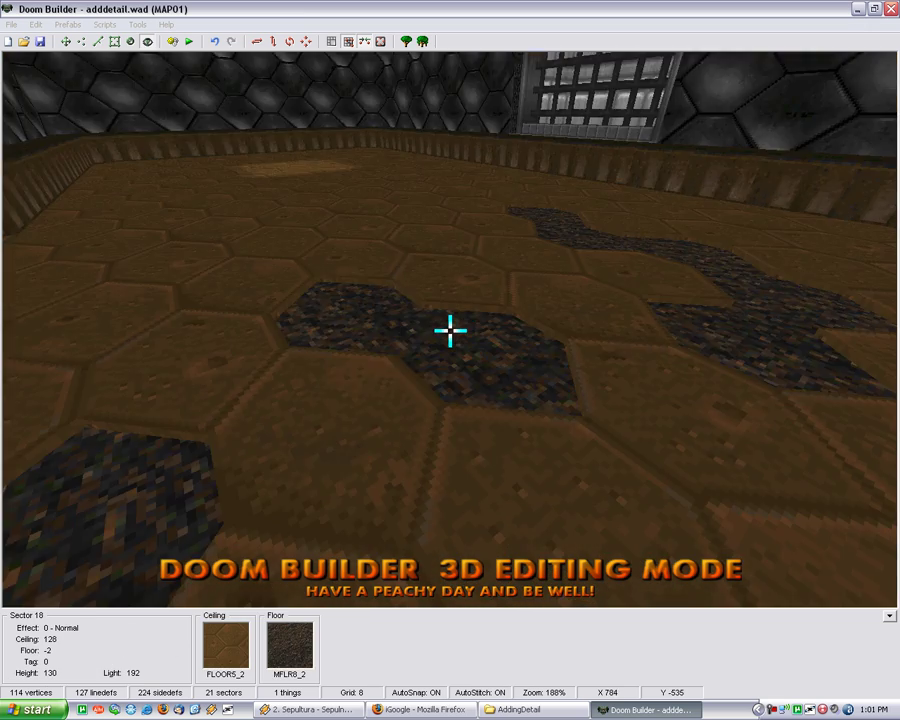
# Step: View the missing-tile pits up close in 3D and auto-align the textures at the pit edge
pyautogui.press('e')
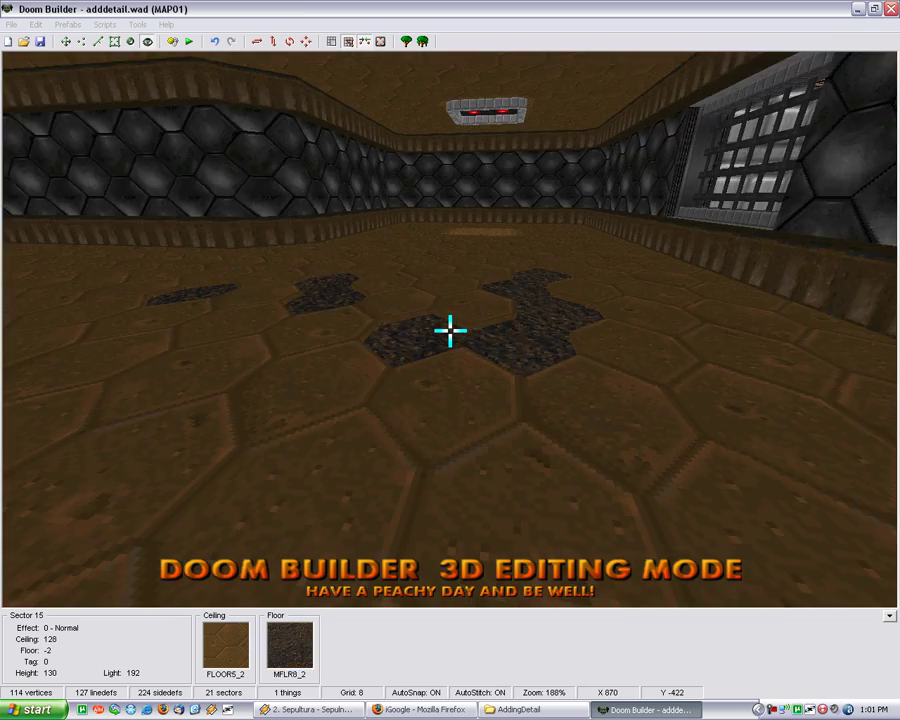
pyautogui.press('e')
pyautogui.press('f')
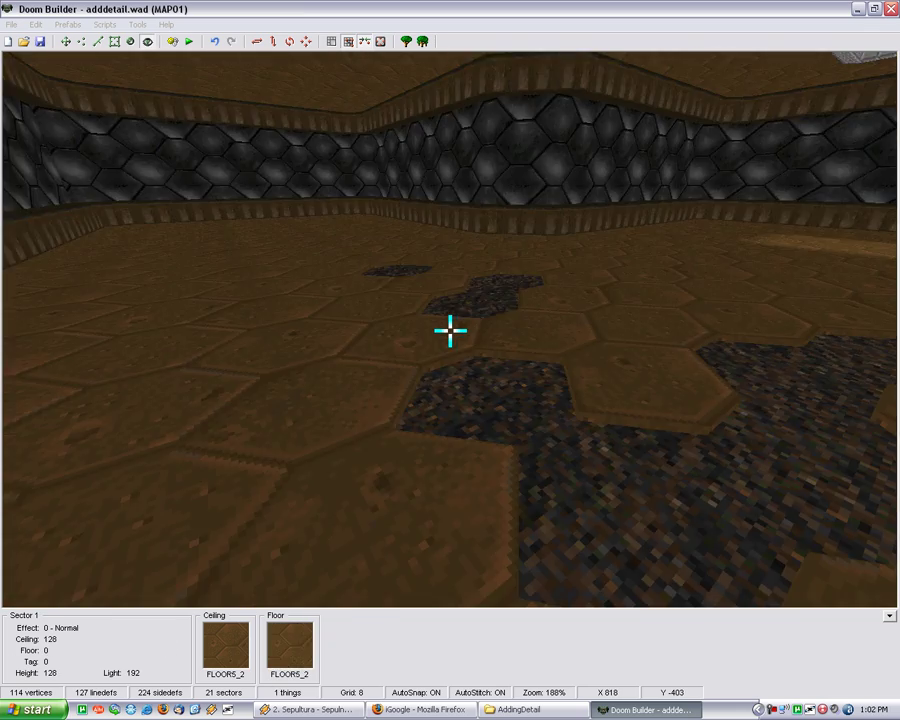
pyautogui.press('w')
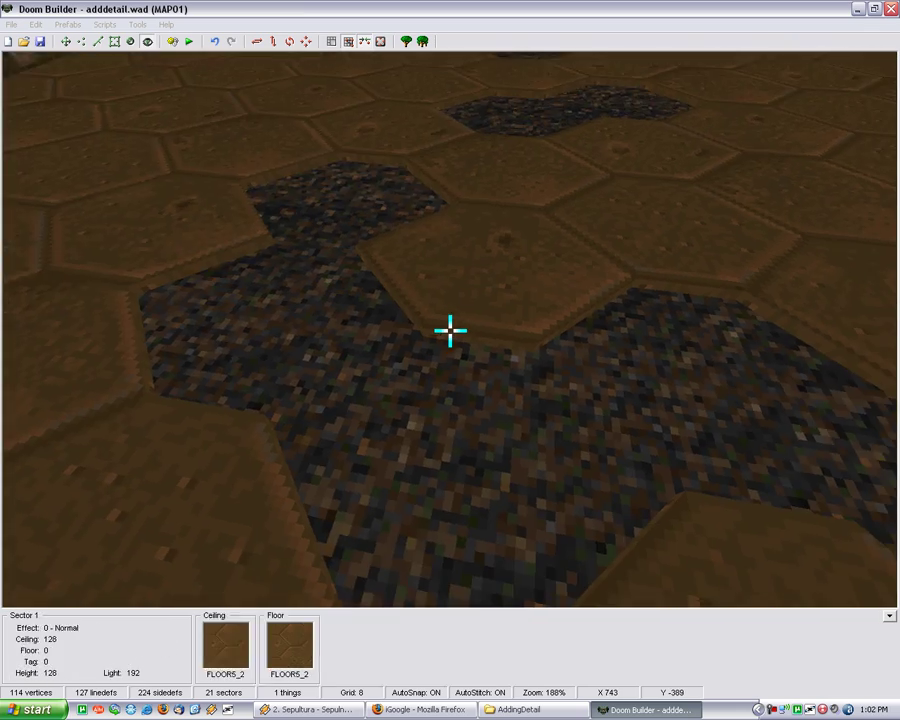
pyautogui.press('a')
pyautogui.press('e')
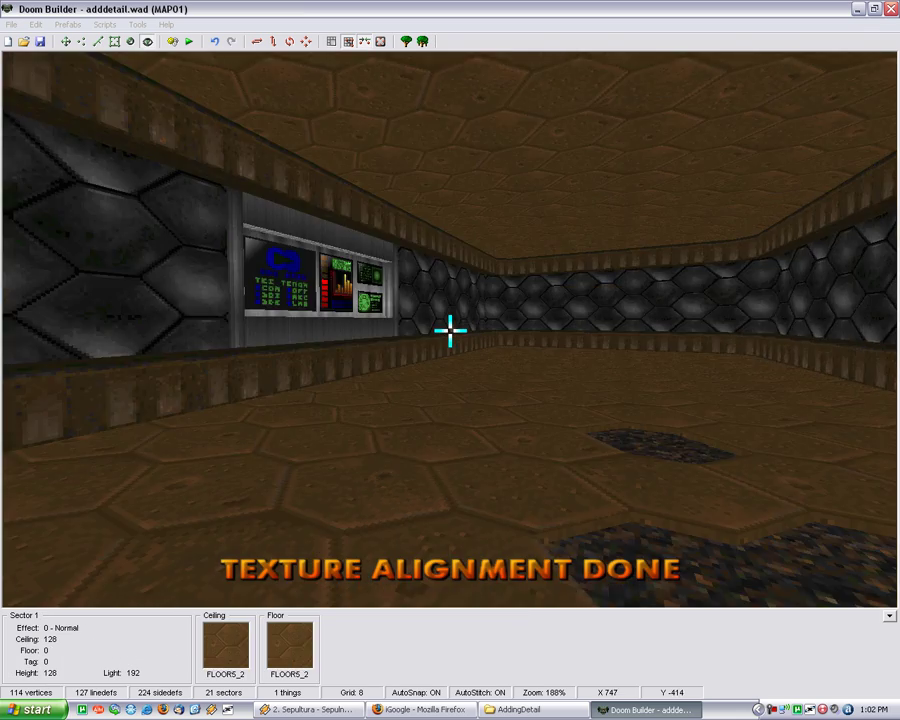
# Step: Examine the missing-tile pits from several positions around the room in 3D
pyautogui.press('e')
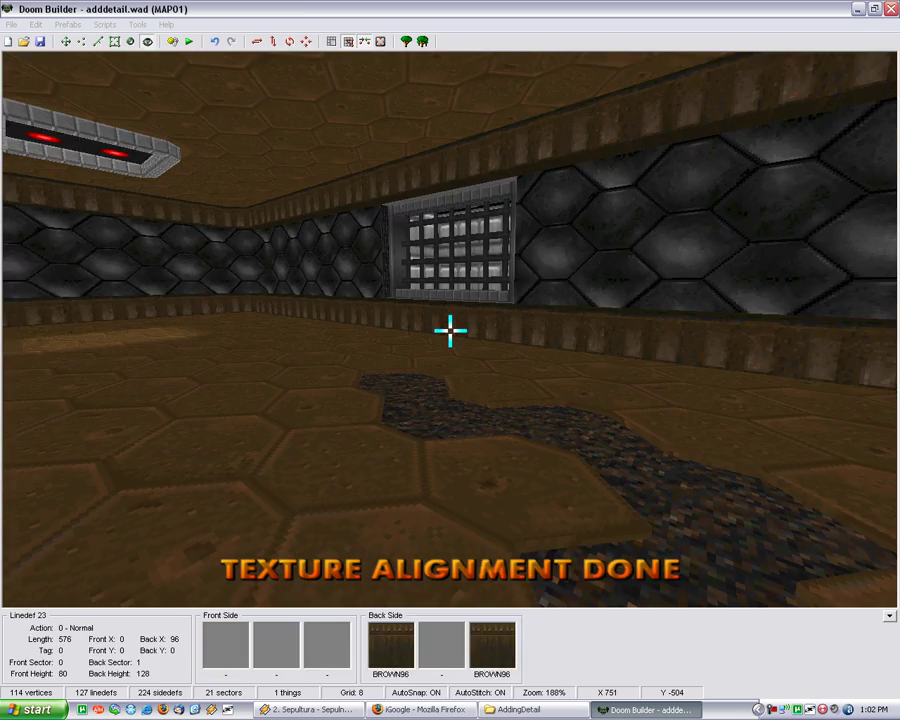
pyautogui.press('w')
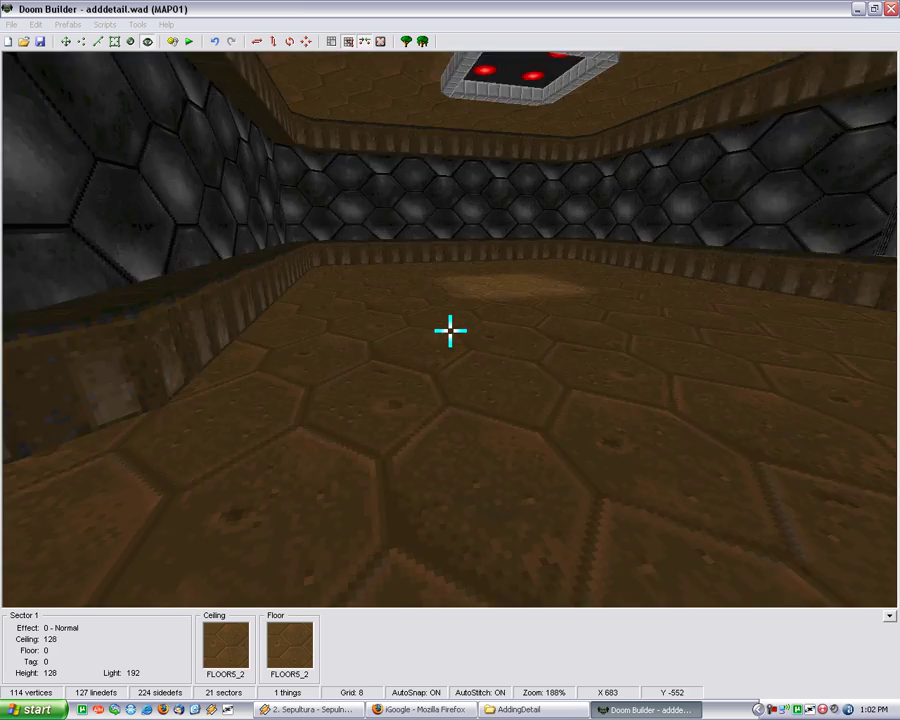
pyautogui.press('w')
pyautogui.press('w')
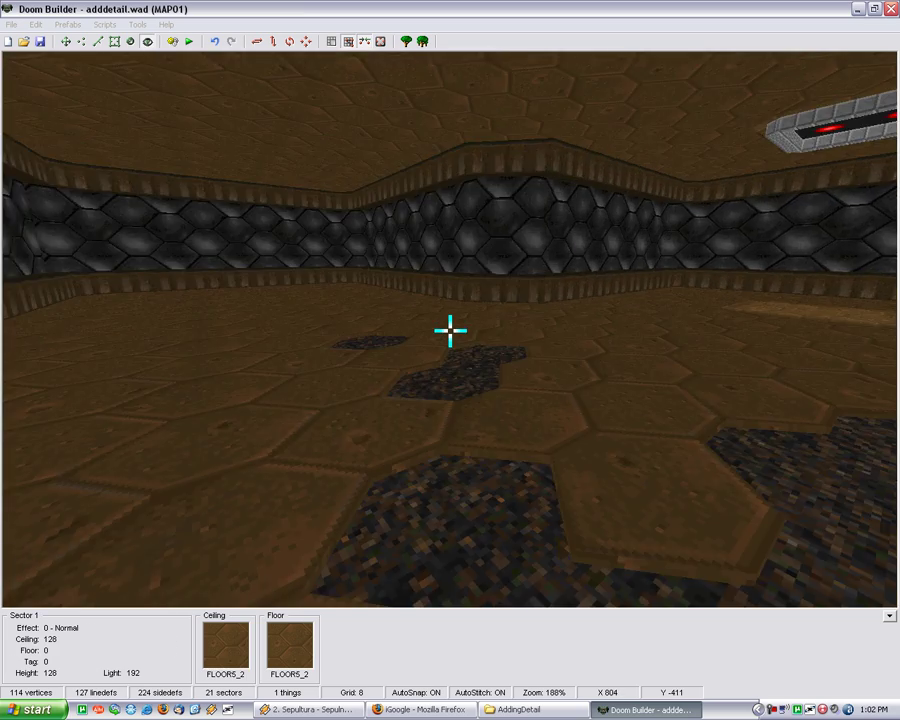
# Step: Raise sector 14's floor to 0 and apply the FLOOR5_2 texture to it
pyautogui.press('w')
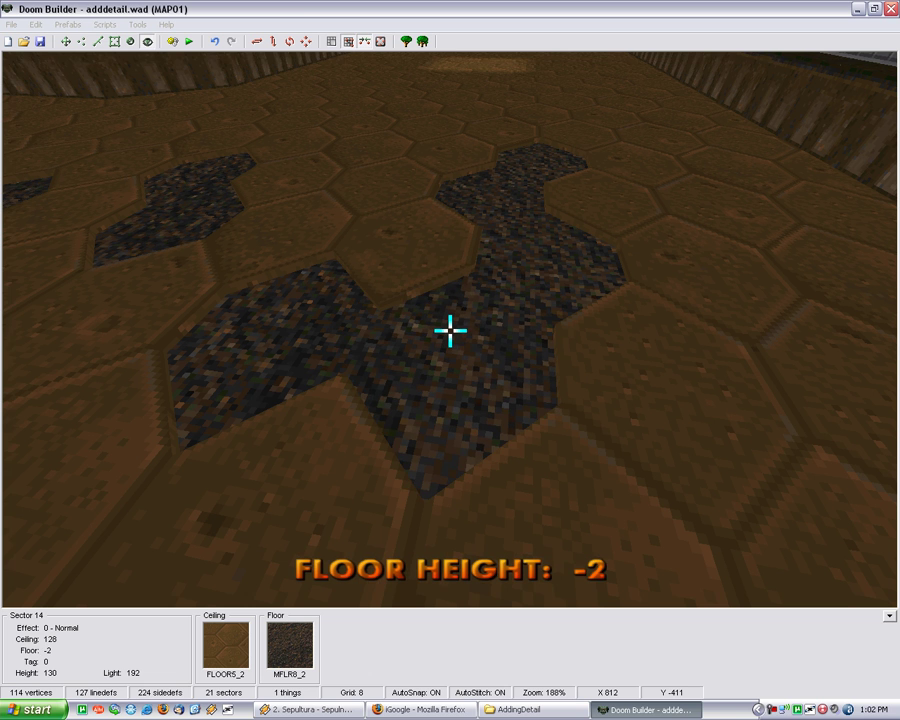
pyautogui.click(450, 331)
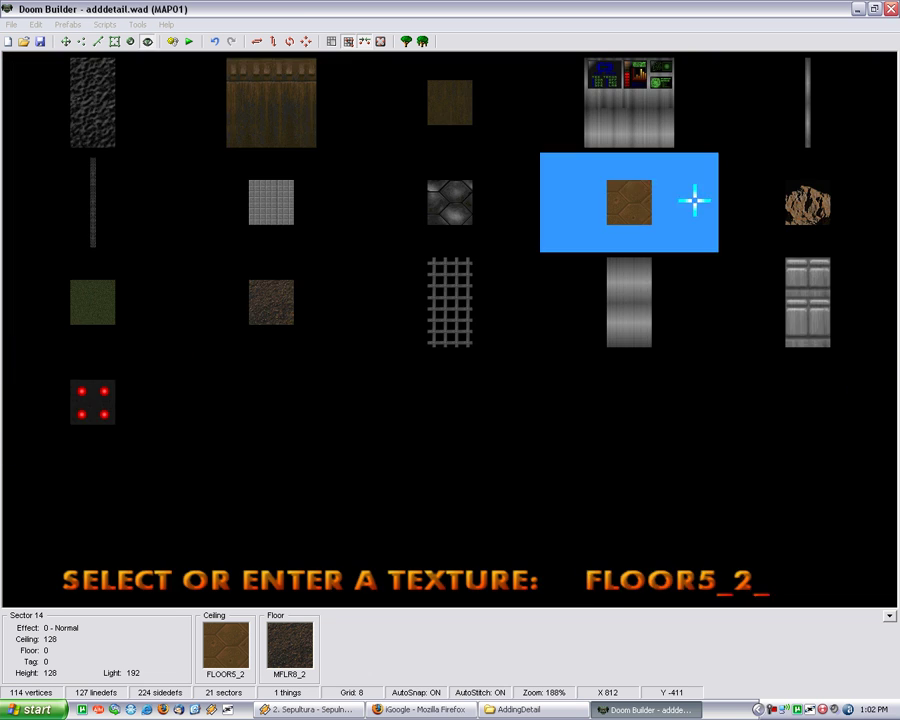
pyautogui.click(693, 201)
pyautogui.press('s')
pyautogui.press('s')
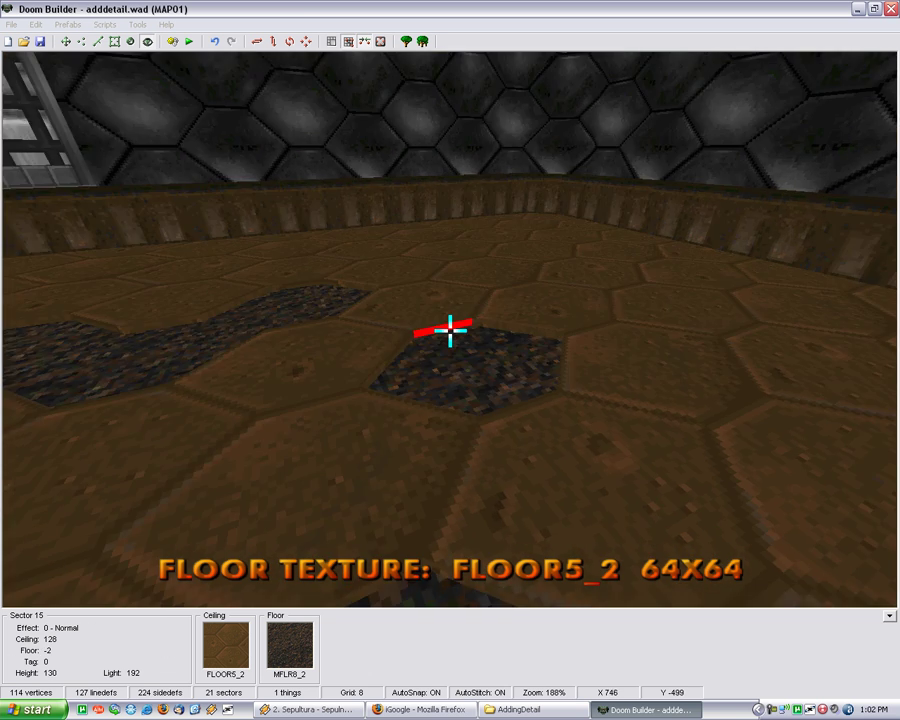
# Step: Apply FLOOR5_2 to sector 14's untextured lower sides while its floor is raised to 8, and return the floor to 0
pyautogui.scroll(1, 450, 331)
pyautogui.click(685, 196)
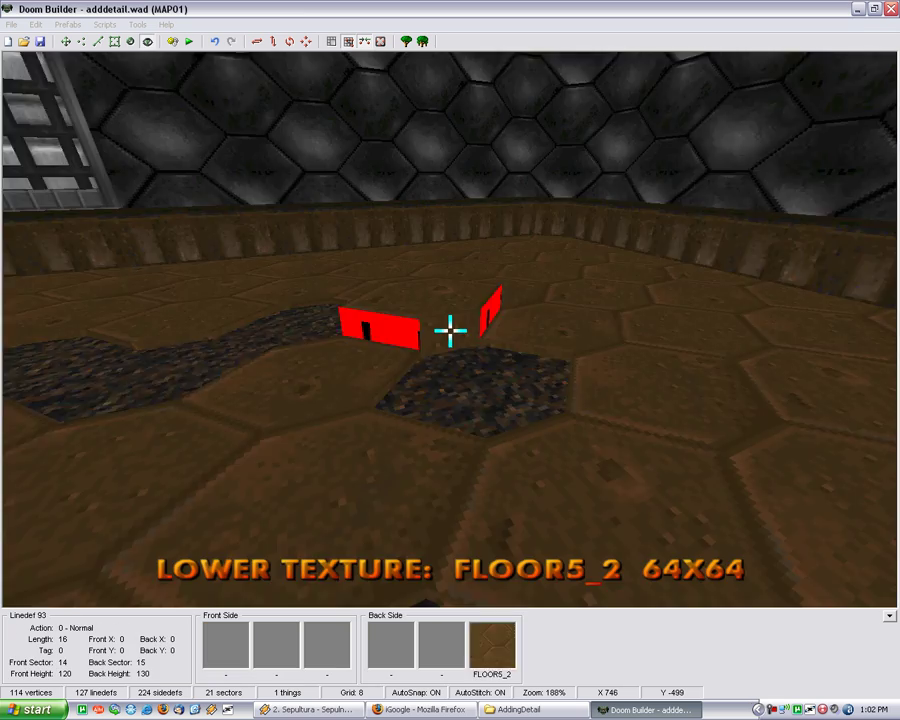
pyautogui.press('s')
pyautogui.click(450, 331)
pyautogui.press('e')
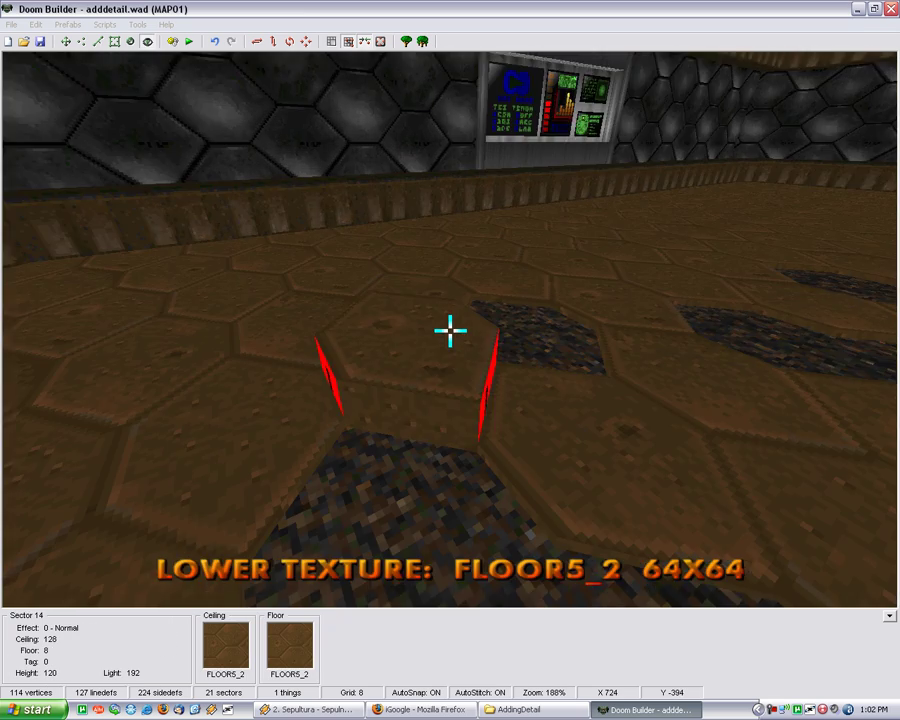
pyautogui.press('f')
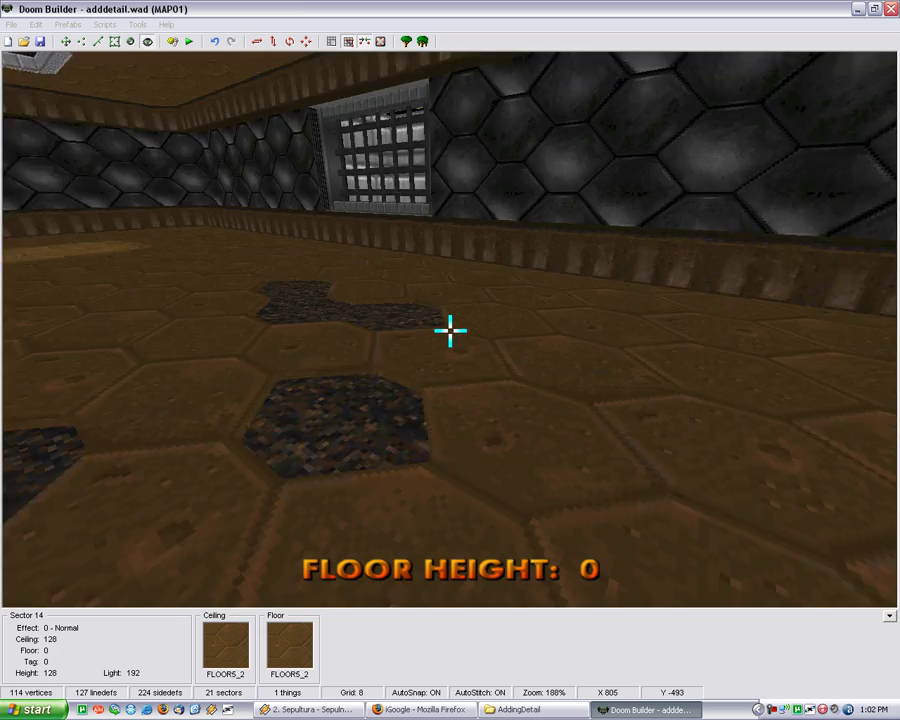
# Step: Examine the finished rubble-filled floor pits and the surrounding hexagonal tiles from several sides of the room in 3D
pyautogui.press('f')
pyautogui.press('s')
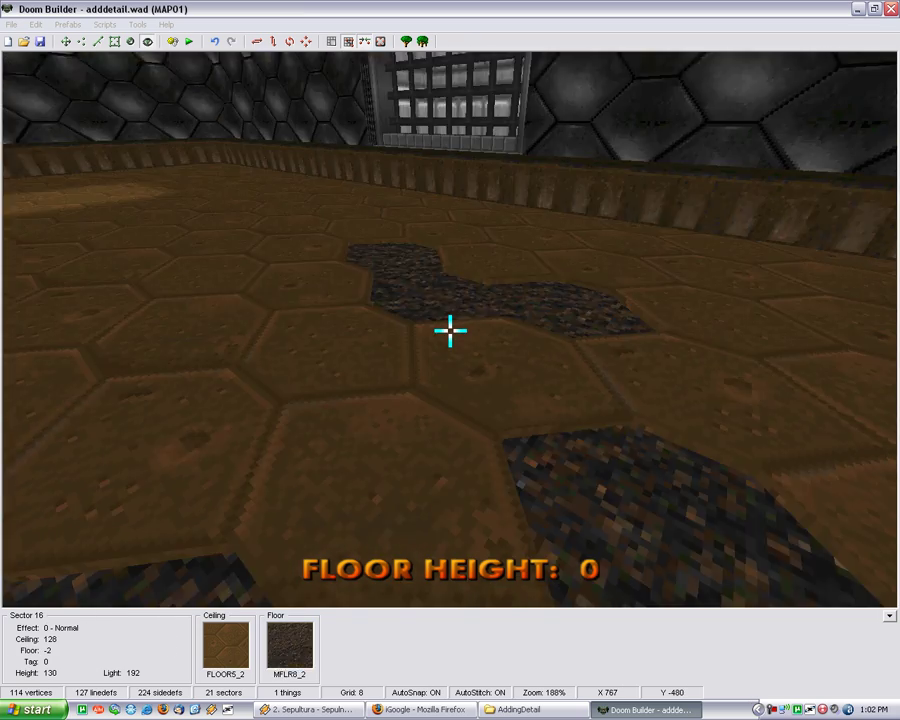
pyautogui.press('f')
pyautogui.scroll(1, 450, 331)
pyautogui.press('w')
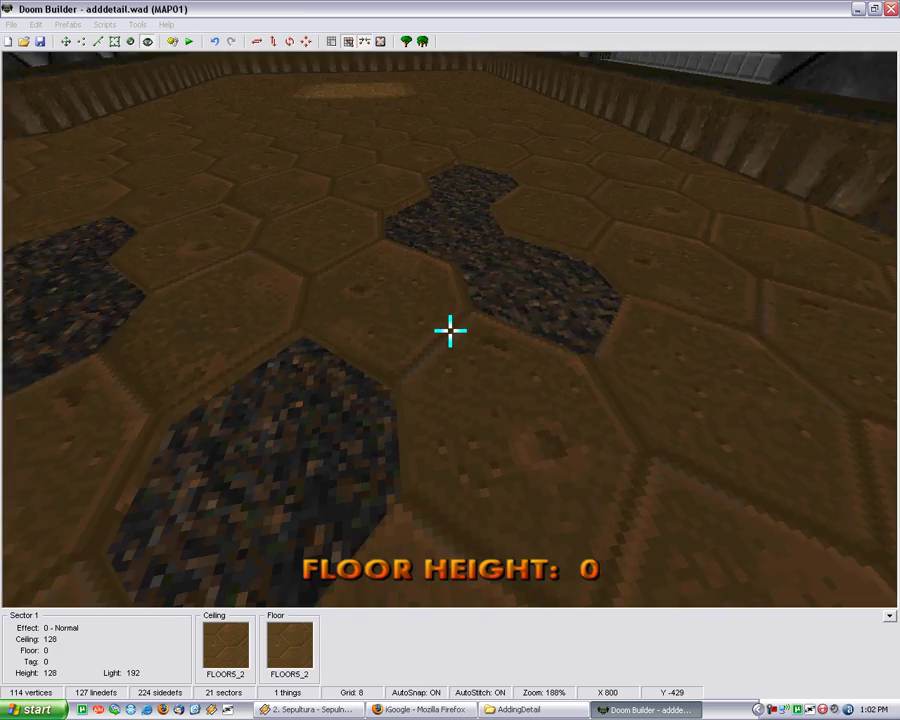
pyautogui.scroll(-1, 450, 331)
pyautogui.press('s')
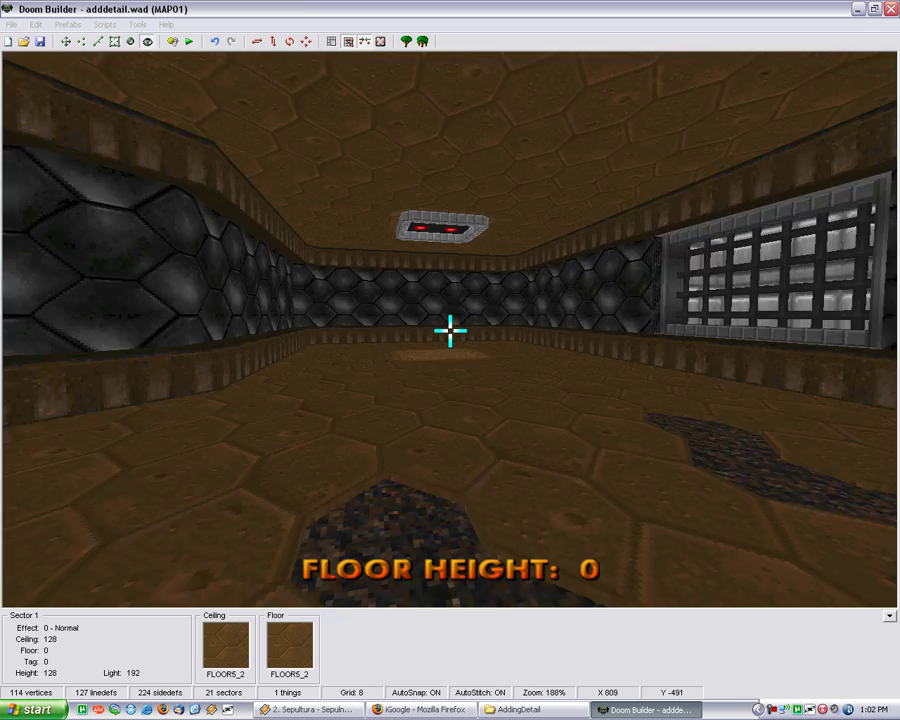
pyautogui.press('w')
pyautogui.press('w')
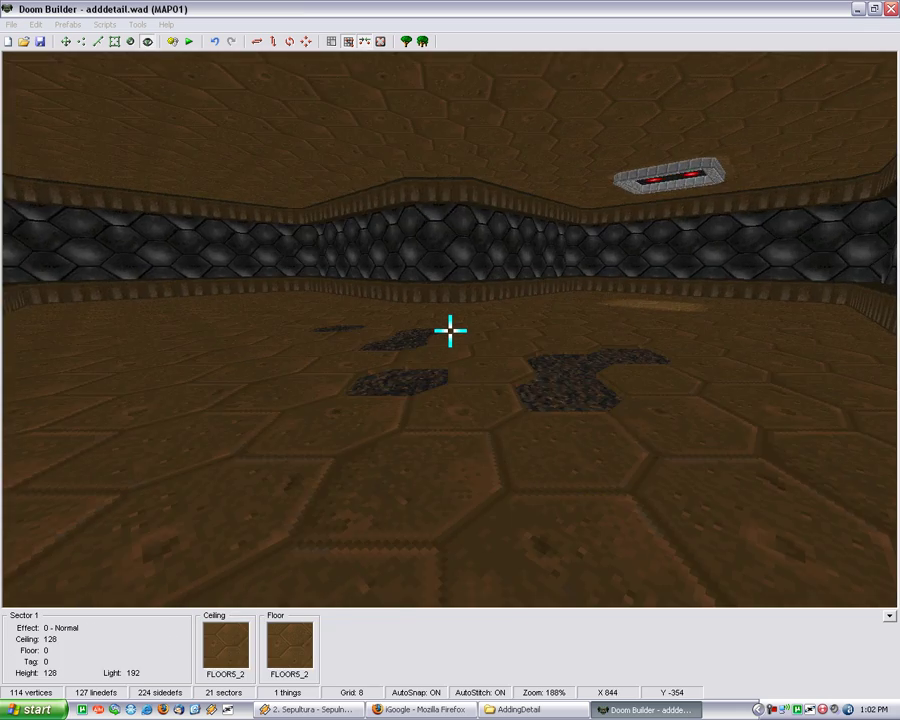
pyautogui.press('w')
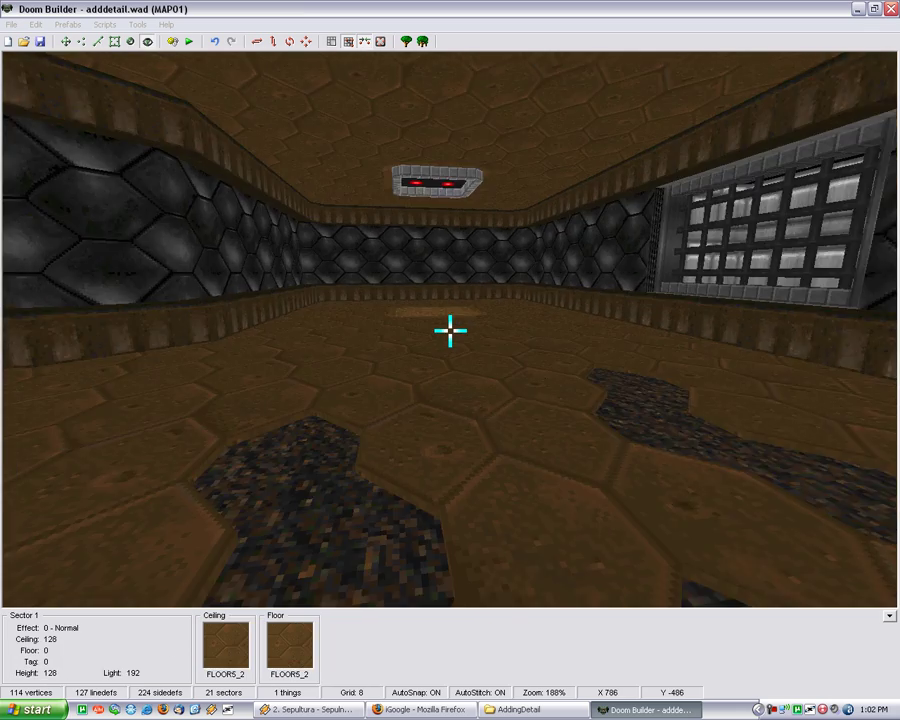
# Step: Examine the wall computer console, barred window, ceiling light and detailed floor in 3D, and return to the 2D sector view
pyautogui.press('w')
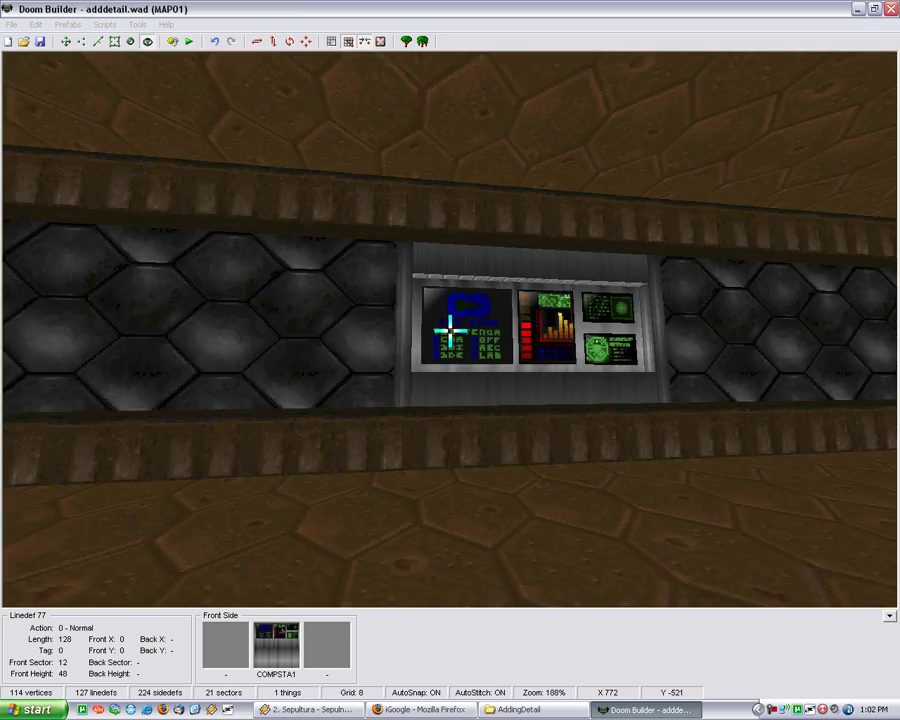
pyautogui.press('w')
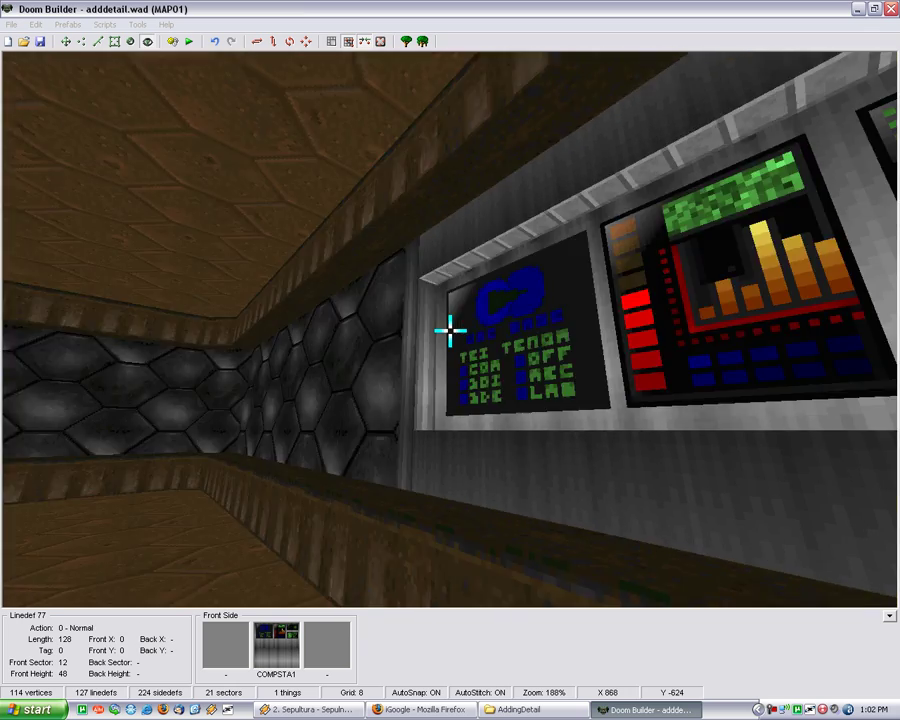
pyautogui.press('e')
pyautogui.press('f')
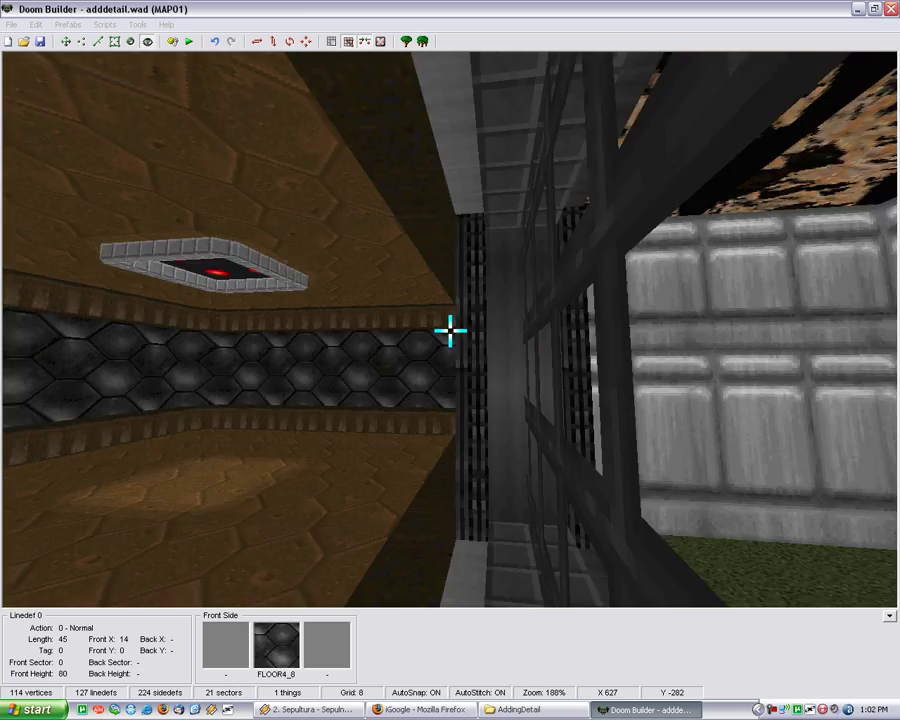
pyautogui.press('s')
pyautogui.press('e')
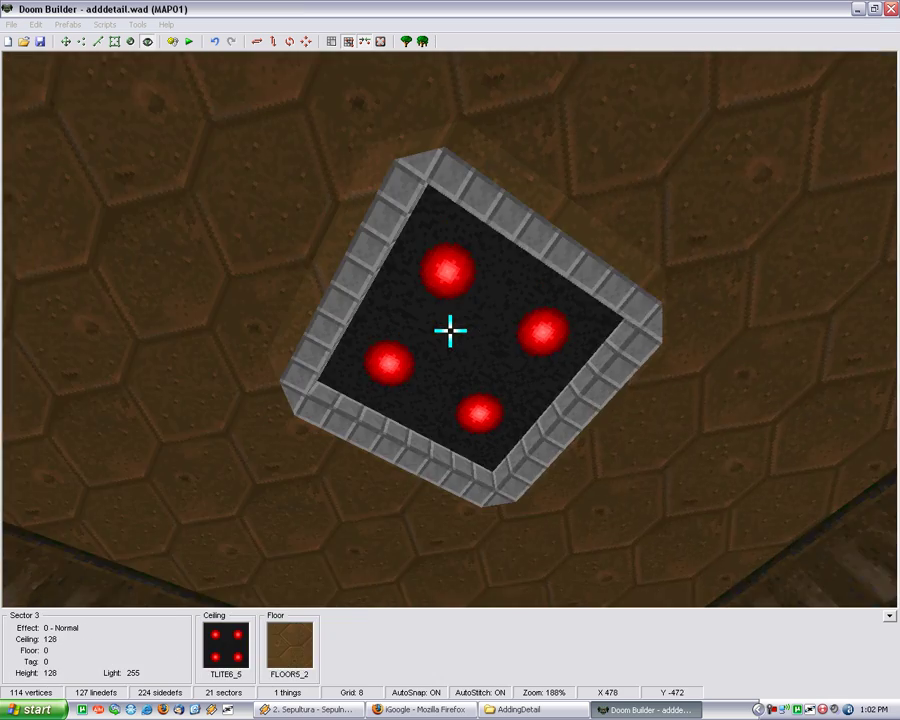
pyautogui.press('e')
pyautogui.press('w')
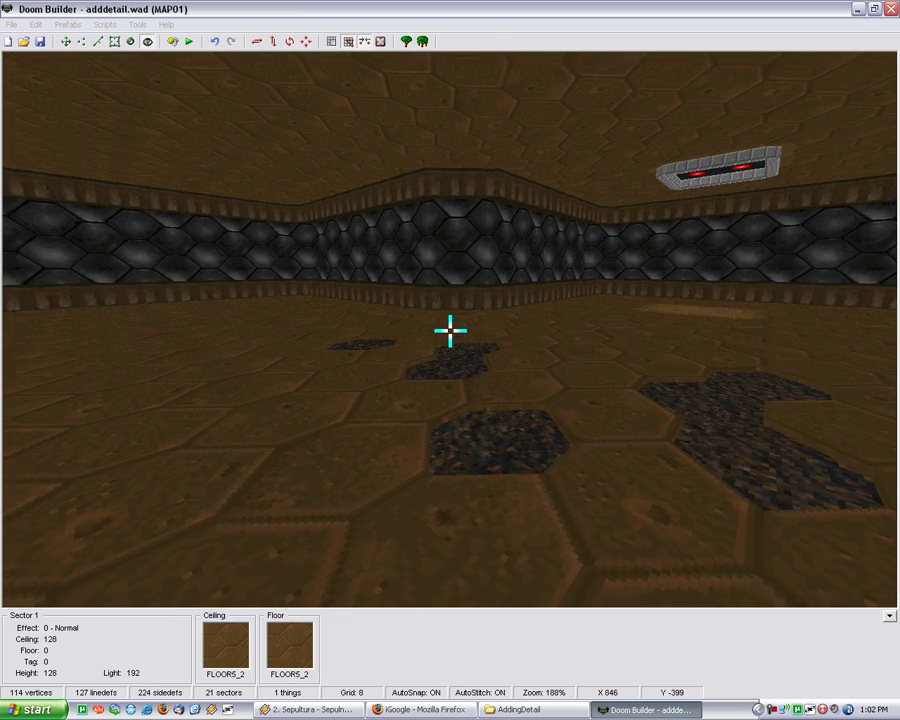
pyautogui.press('w')
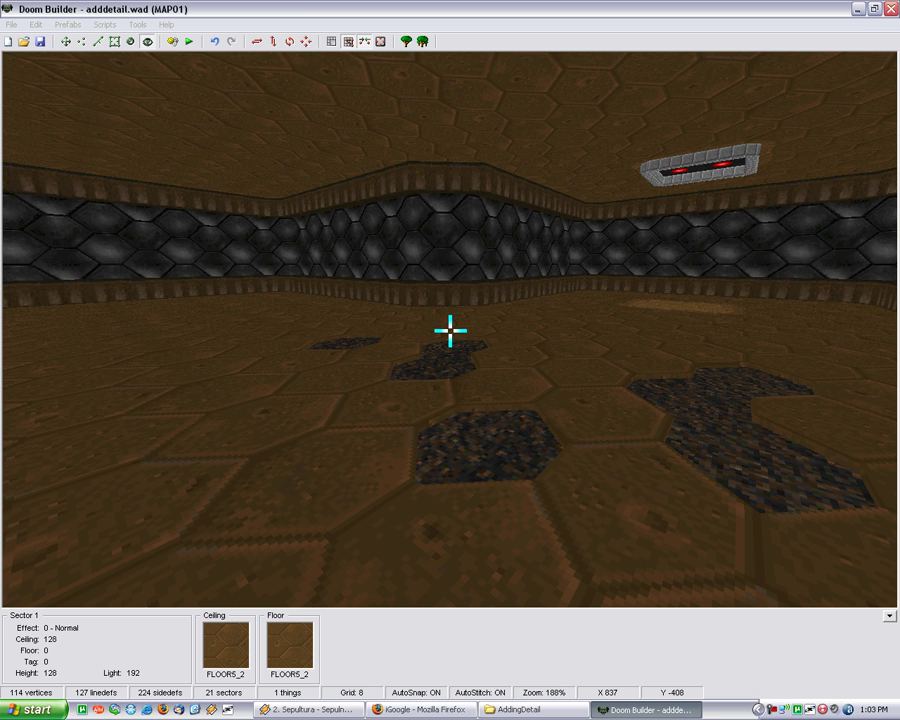
pyautogui.press('Escape')
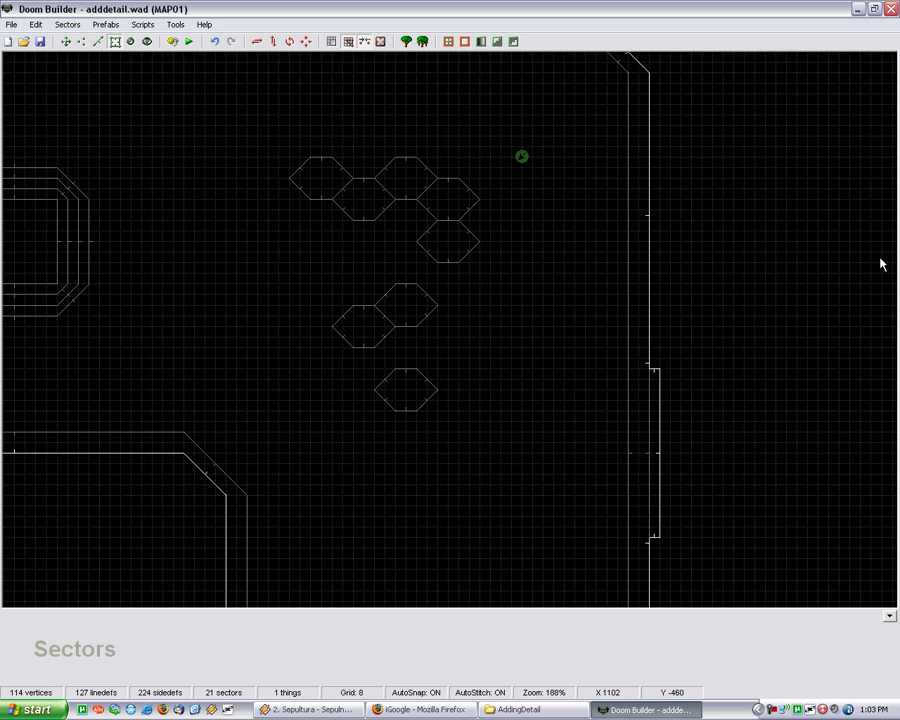